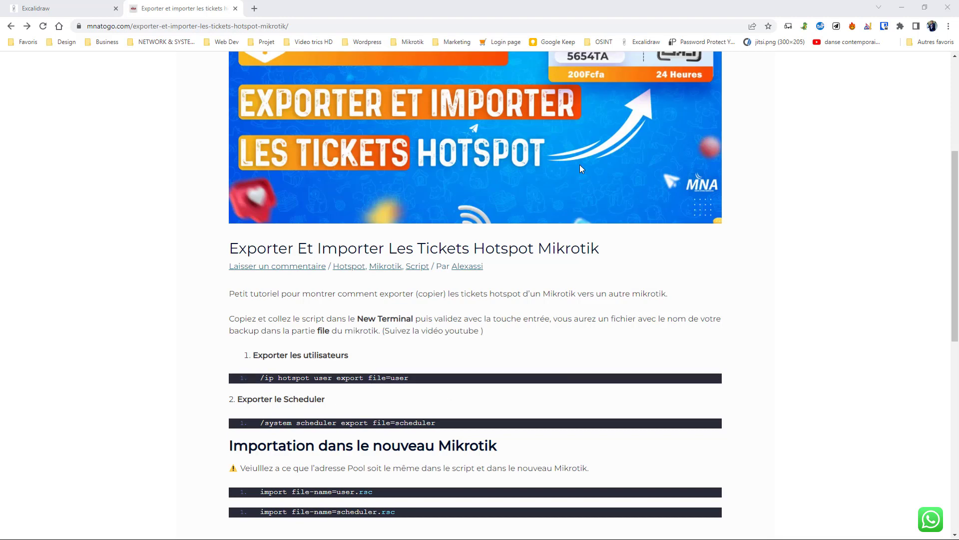
# Step: After reading the mnatogo.com export/import commands, bring up the Windows Start menu
pyautogui.press('super')
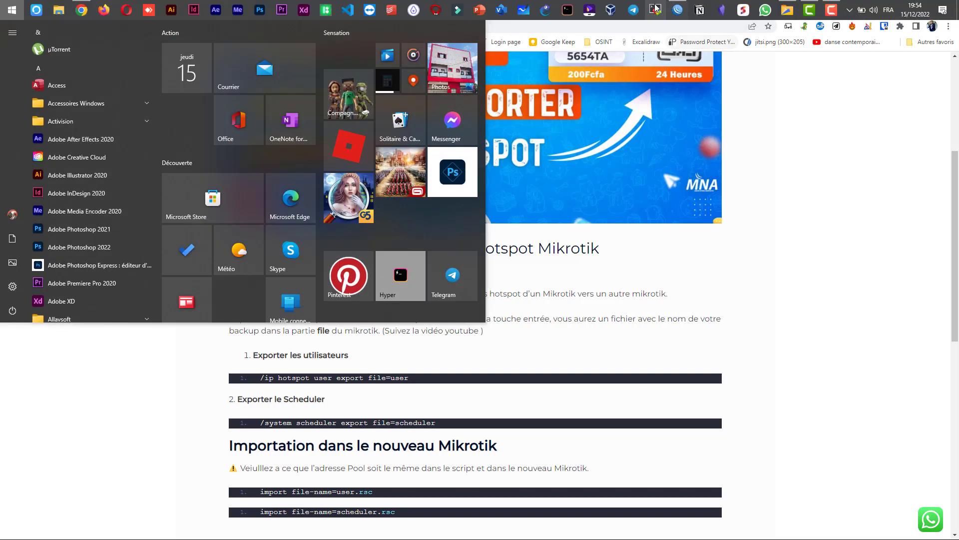
# Step: In WinBox, open IP > Hotspot Users and scroll through the 401 hotspot users
pyautogui.click(655, 8)
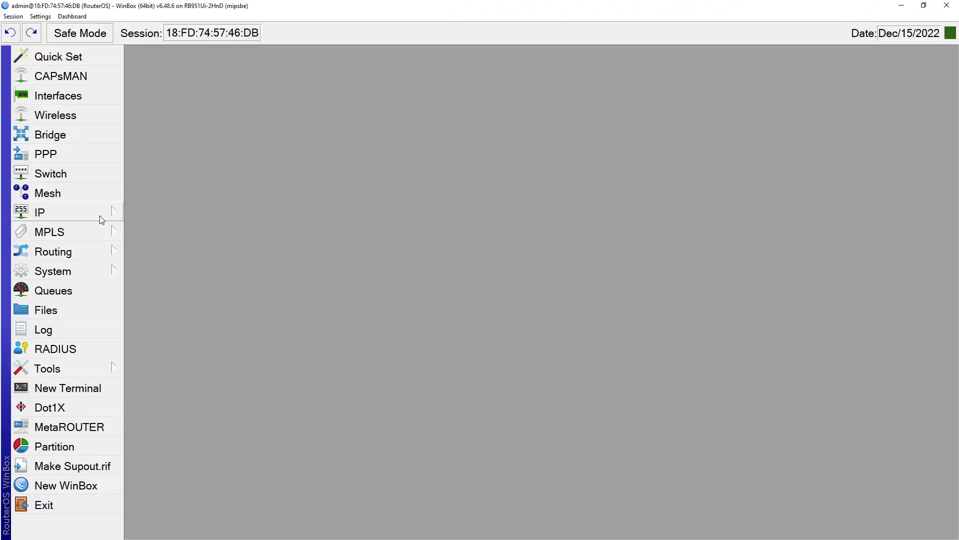
pyautogui.click(99, 212)
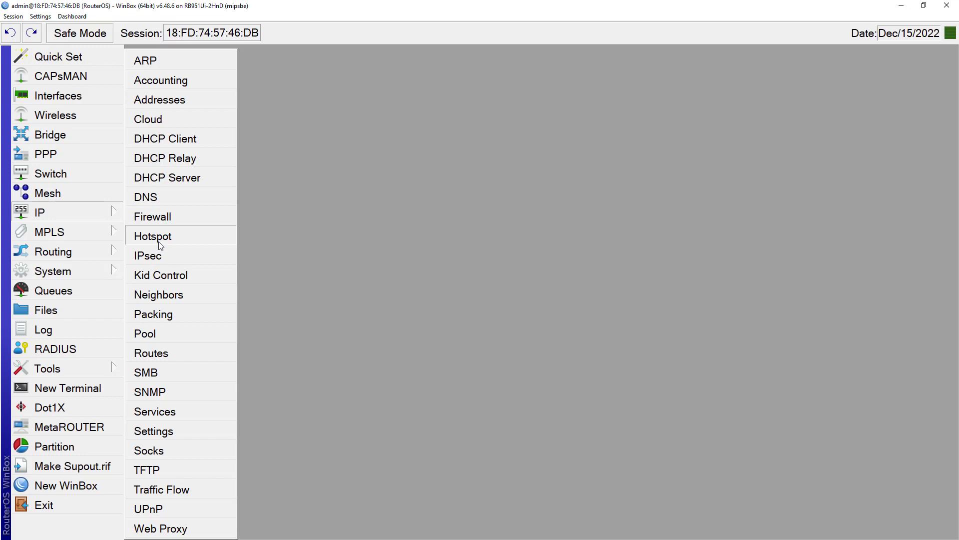
pyautogui.click(160, 245)
pyautogui.click(446, 137)
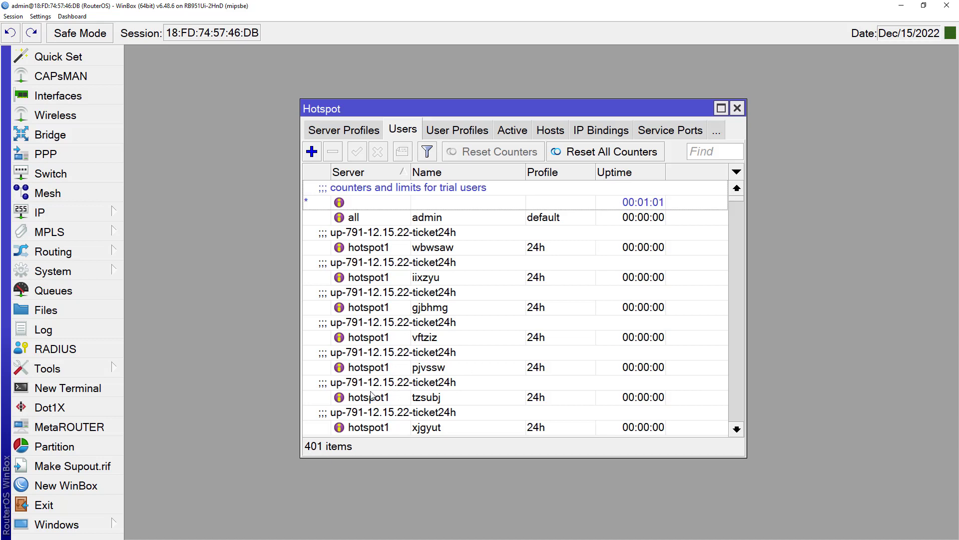
pyautogui.scroll(-5, 411, 320)
pyautogui.scroll(-15, 411, 320)
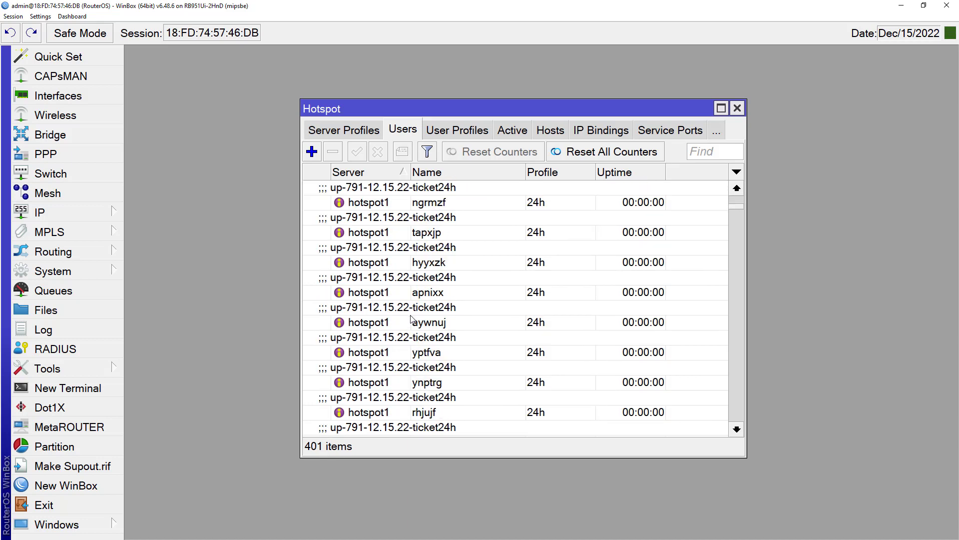
pyautogui.scroll(1, 414, 324)
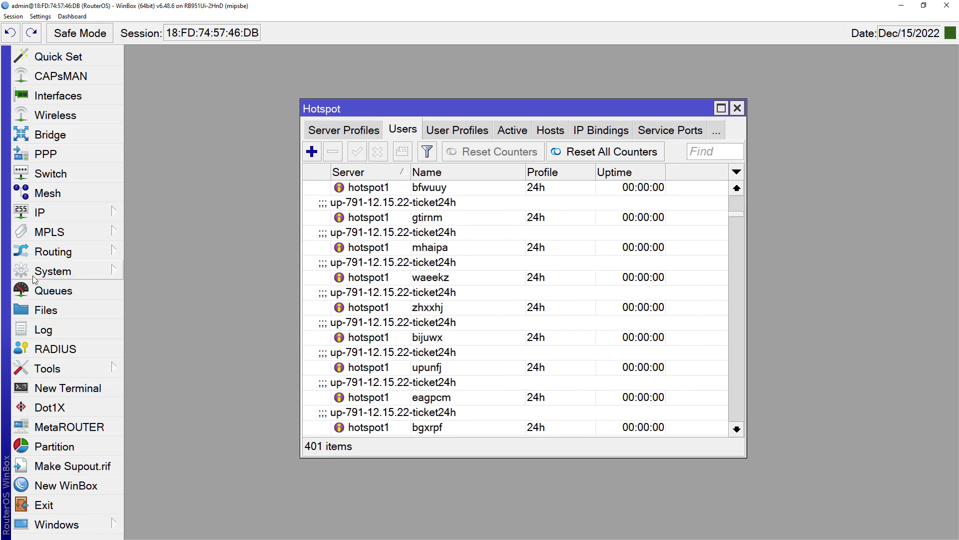
# Step: Open System > Scheduler and review the 5h, 24h and 30d entries
pyautogui.click(49, 276)
pyautogui.click(164, 433)
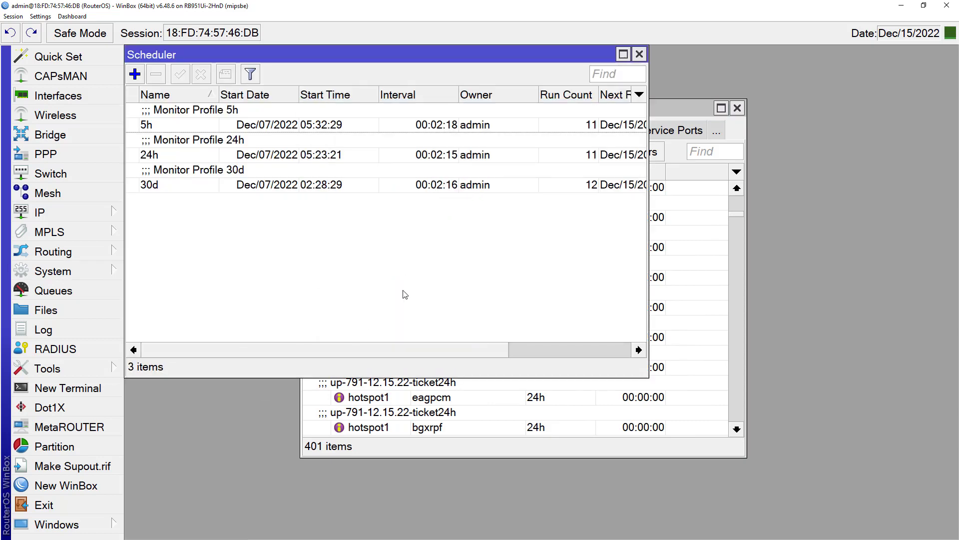
pyautogui.click(198, 120)
pyautogui.click(194, 152)
pyautogui.click(178, 183)
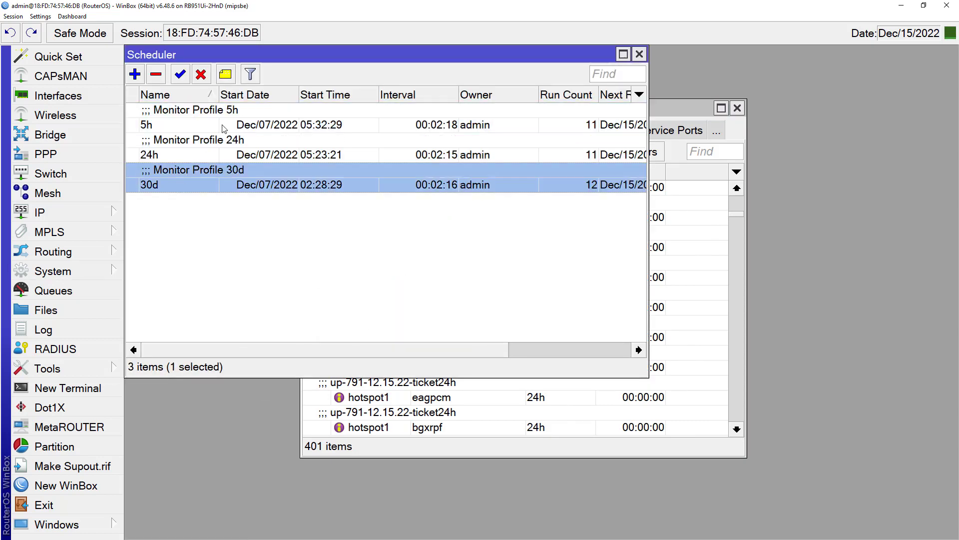
pyautogui.click(218, 116)
pyautogui.click(213, 141)
pyautogui.click(212, 172)
# Step: Rearrange the Scheduler and Hotspot windows, then close both
pyautogui.moveTo(267, 55); pyautogui.dragTo(614, 255)
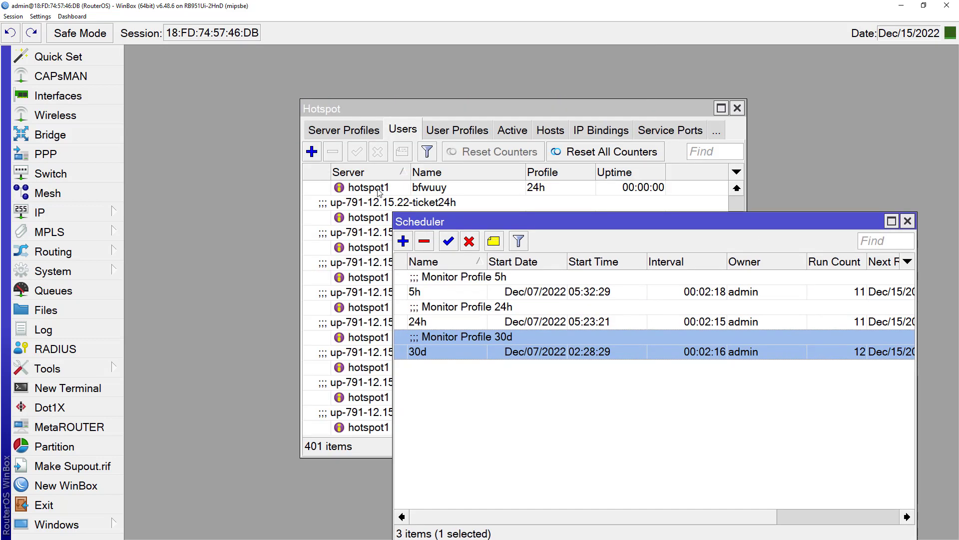
pyautogui.click(376, 191)
pyautogui.click(786, 442)
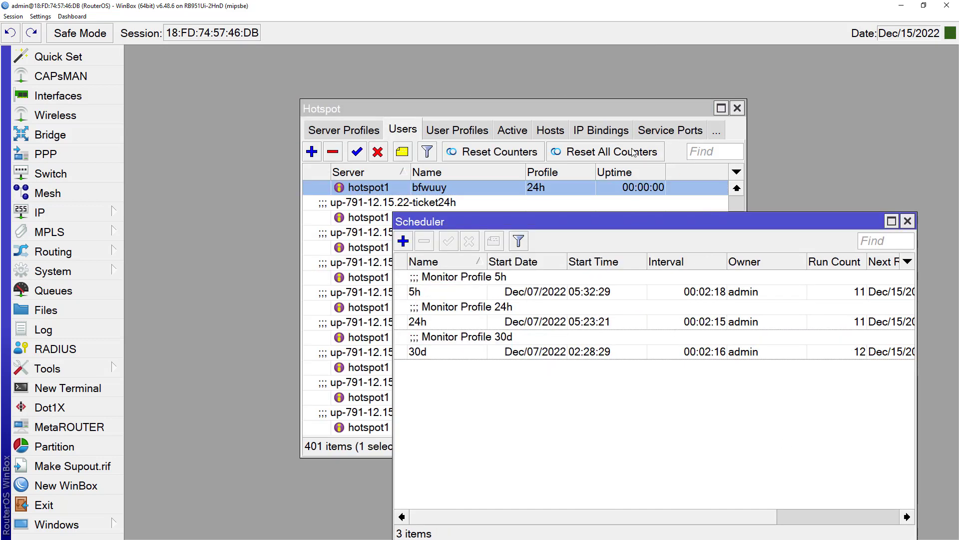
pyautogui.moveTo(631, 113); pyautogui.dragTo(543, 88)
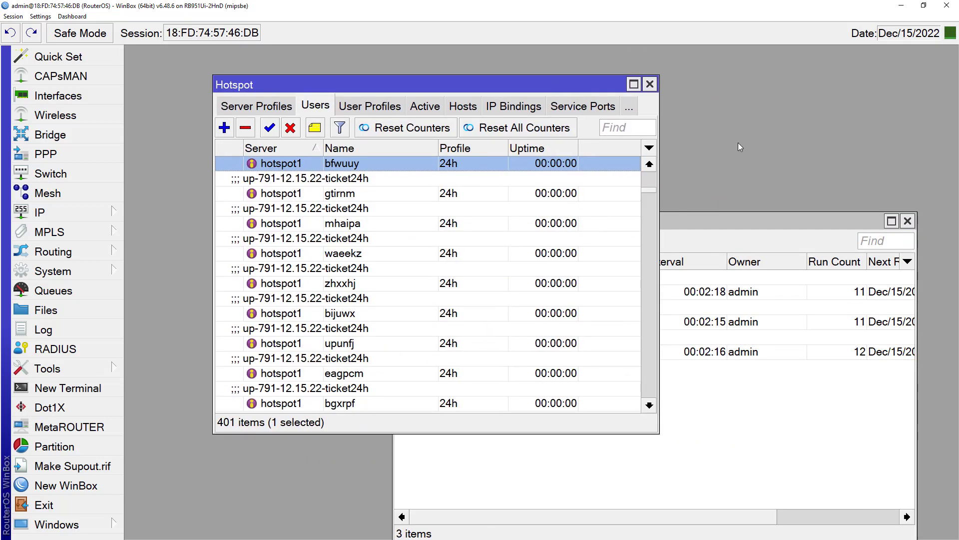
pyautogui.click(908, 221)
pyautogui.click(651, 84)
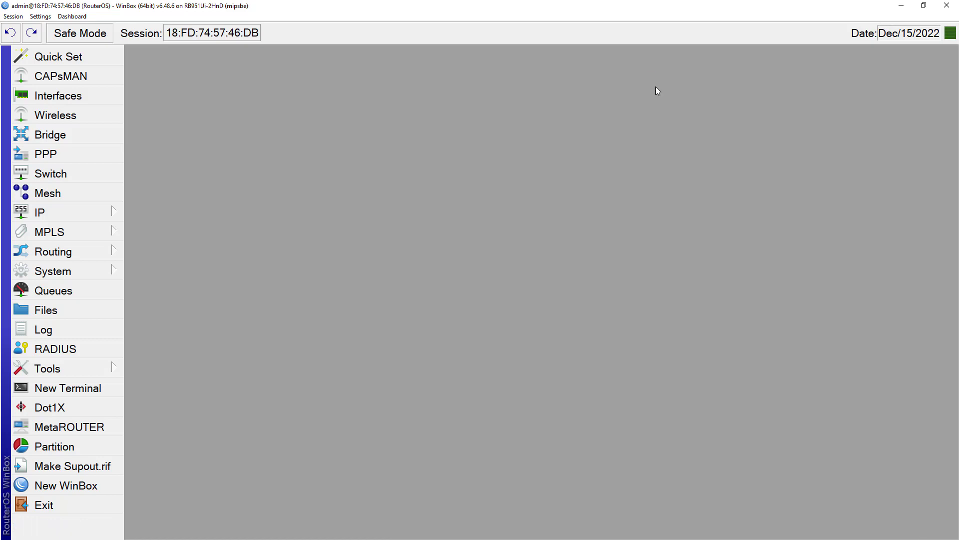
# Step: Open a New Terminal in WinBox, briefly checking the tutorial page beside it
pyautogui.click(69, 392)
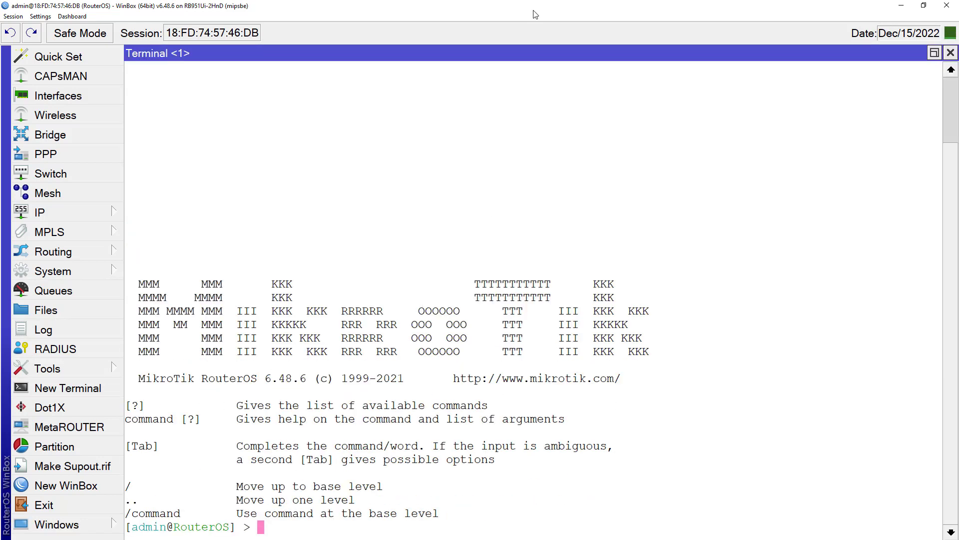
pyautogui.moveTo(518, 12); pyautogui.dragTo(721, 42)
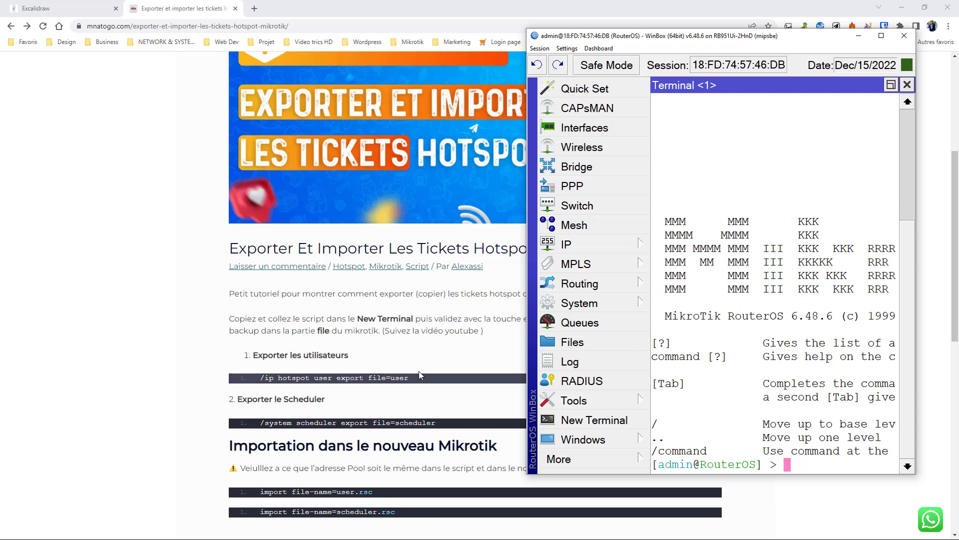
pyautogui.click(881, 35)
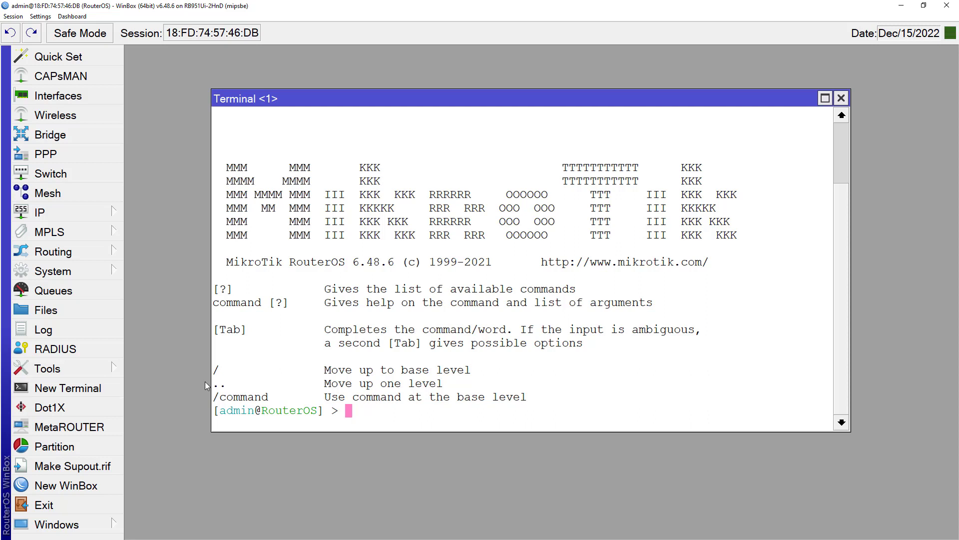
# Step: Run /ip hotspot user export file=user in the terminal using Tab completion
pyautogui.write('/ip hot')
pyautogui.press('Tab')
pyautogui.write('user ')
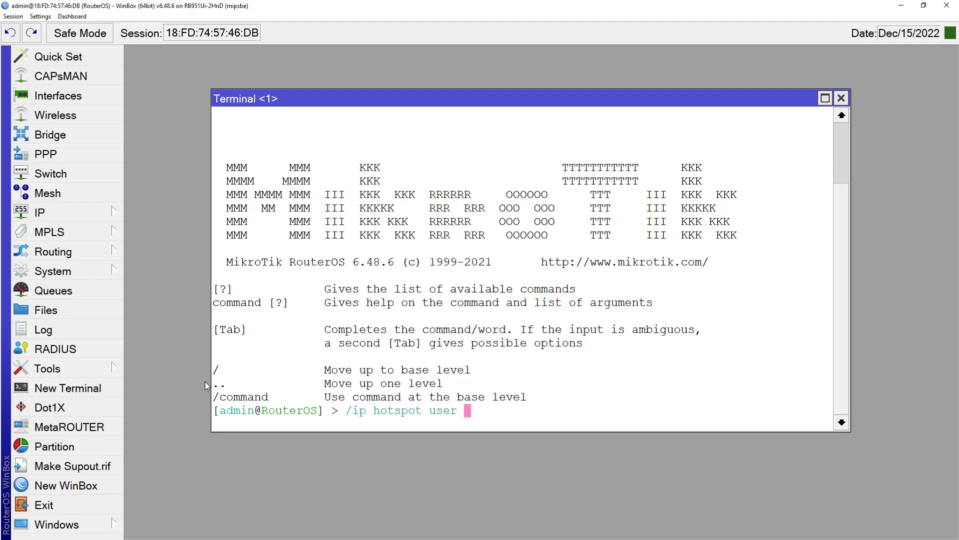
pyautogui.write('exp')
pyautogui.press('Tab')
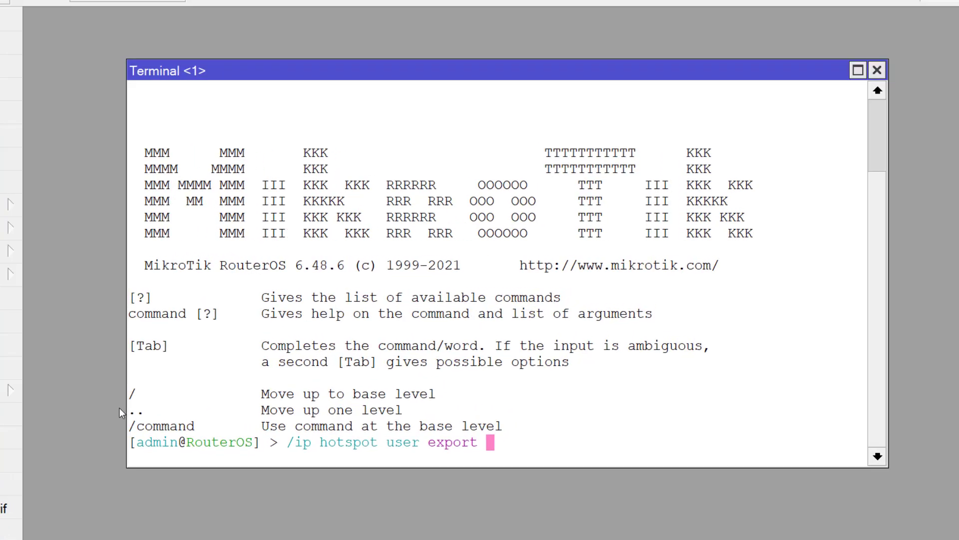
pyautogui.write('fil')
pyautogui.press('Tab')
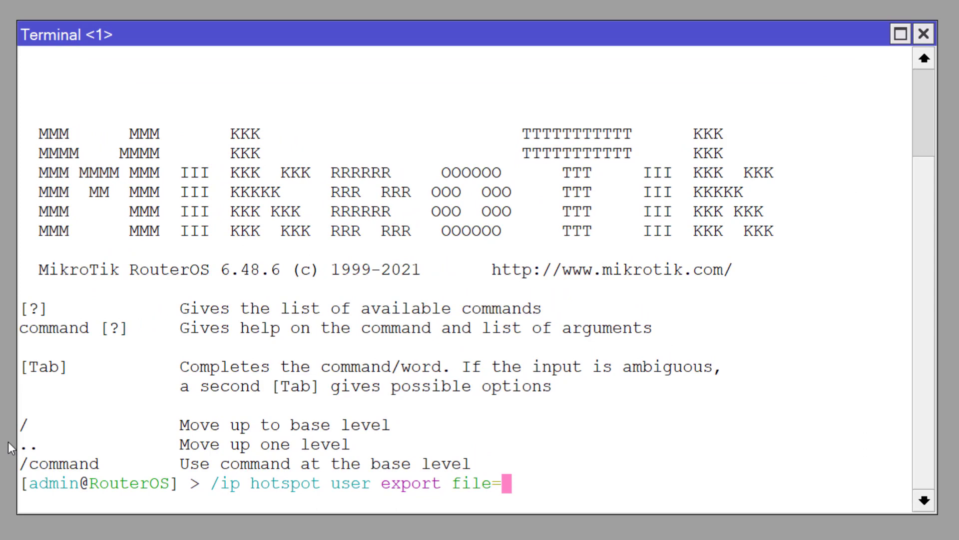
pyautogui.write('user')
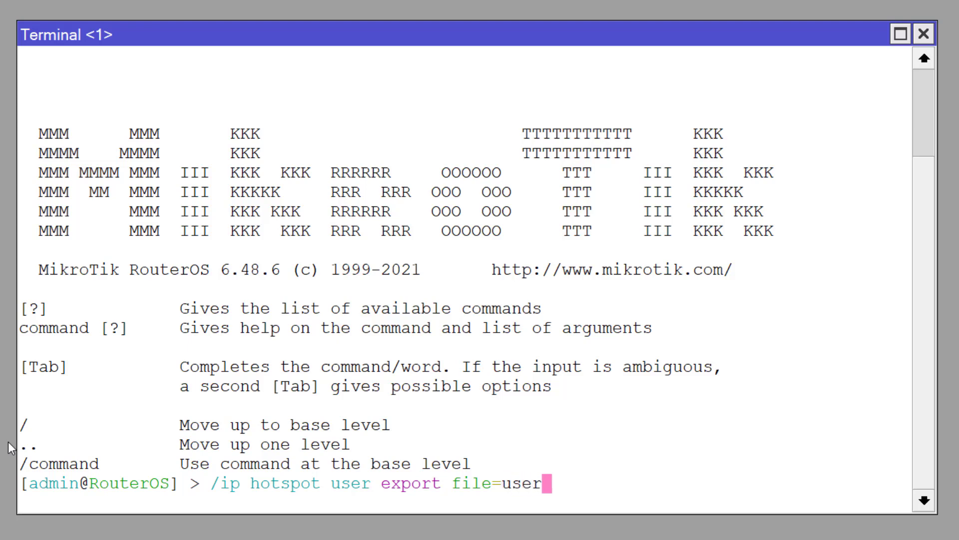
pyautogui.press('Return')
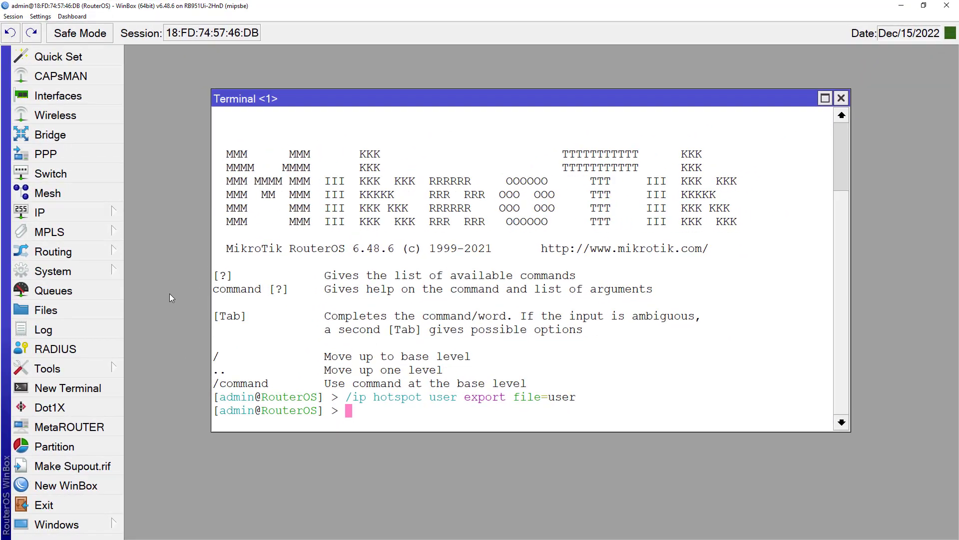
# Step: Find and select the exported user.rsc in the router's Files list
pyautogui.click(57, 313)
pyautogui.scroll(-1, 650, 337)
pyautogui.moveTo(784, 334); pyautogui.dragTo(793, 467)
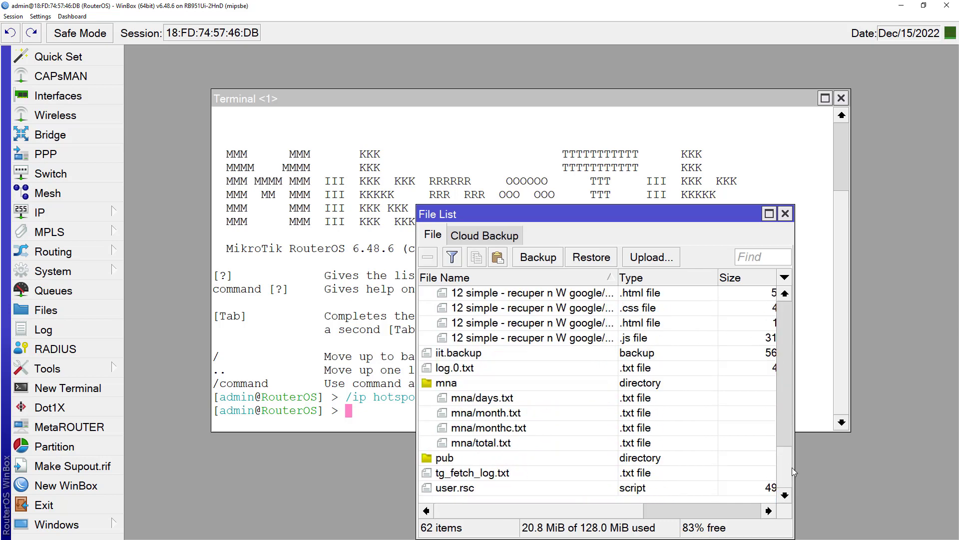
pyautogui.click(467, 494)
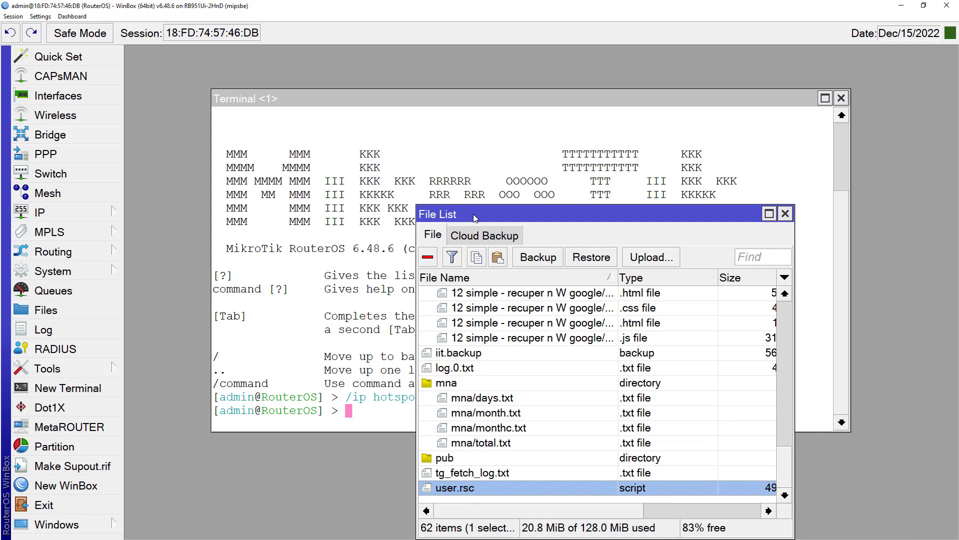
pyautogui.moveTo(474, 218); pyautogui.dragTo(537, 112)
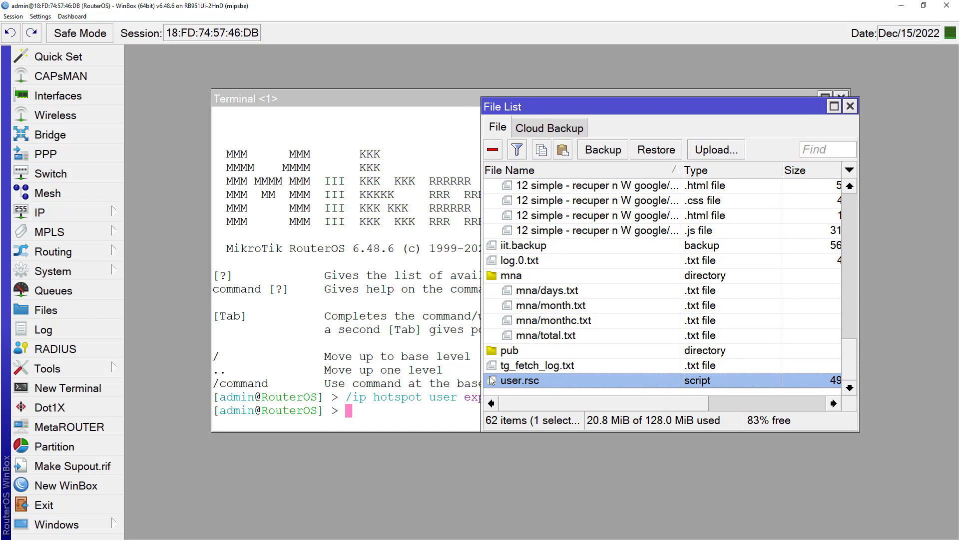
# Step: Check the 5h, 24h and 30d profiles under IP > Hotspot > User Profiles
pyautogui.click(102, 216)
pyautogui.click(151, 241)
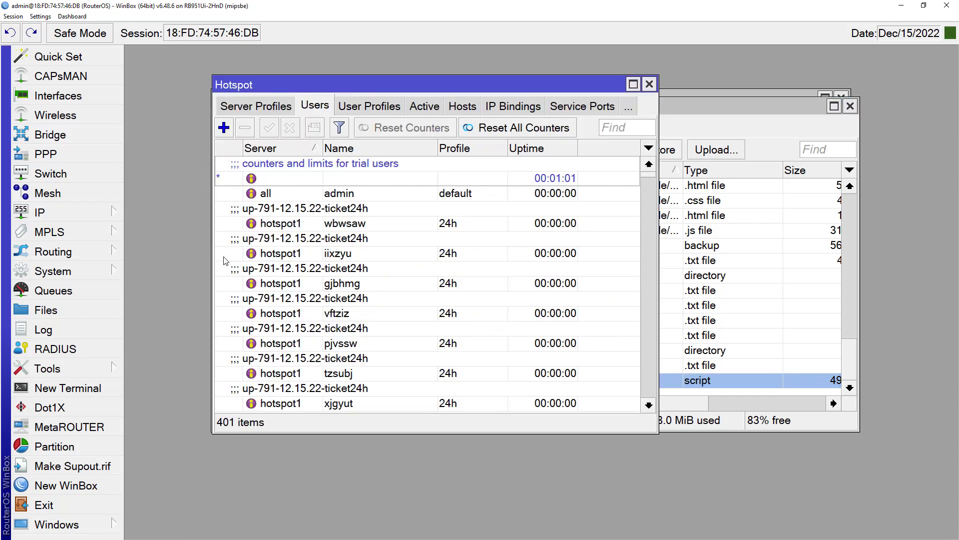
pyautogui.click(343, 112)
pyautogui.click(301, 170)
pyautogui.click(288, 193)
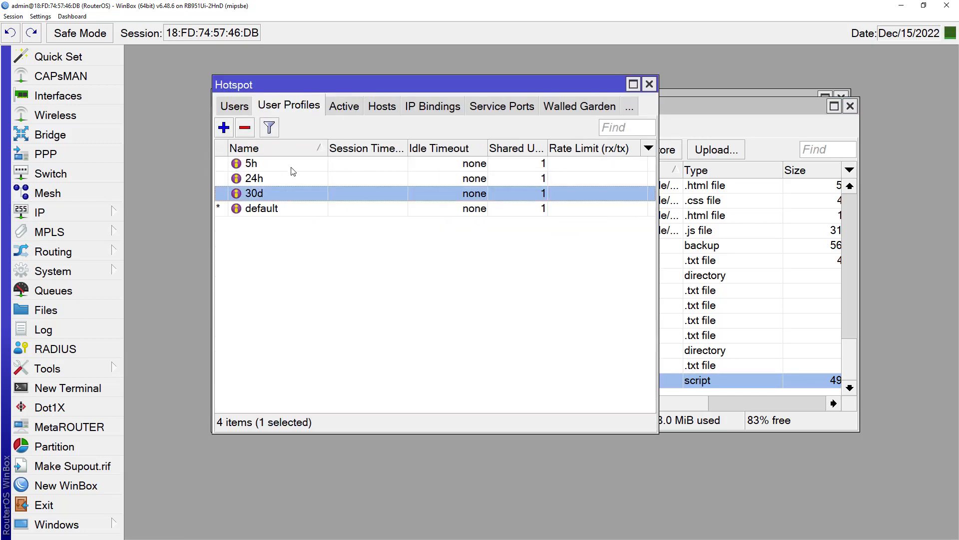
pyautogui.click(293, 168)
pyautogui.click(289, 195)
pyautogui.click(288, 166)
pyautogui.click(287, 184)
pyautogui.click(288, 195)
pyautogui.moveTo(280, 85); pyautogui.dragTo(290, 296)
# Step: Close the Hotspot window, return to the Terminal, and bring up the Start menu
pyautogui.click(660, 278)
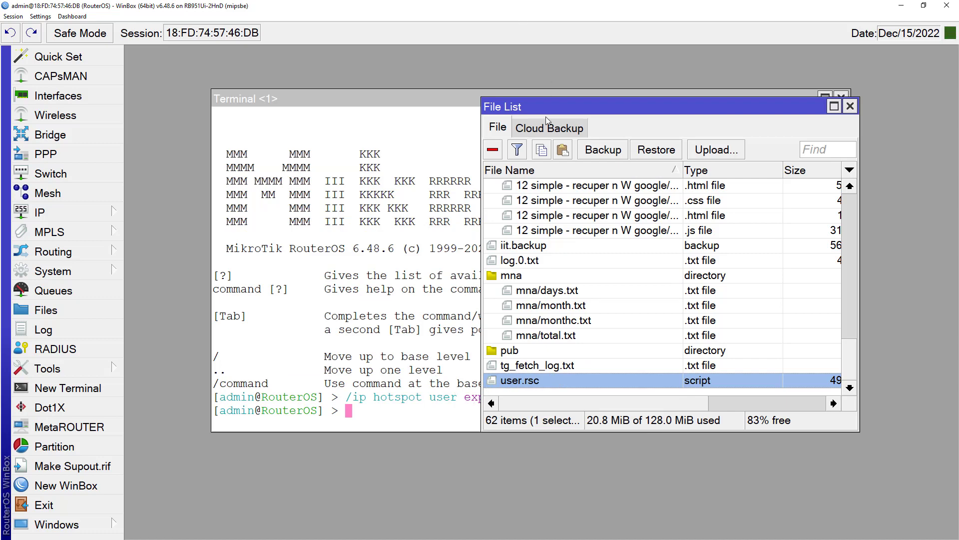
pyautogui.click(404, 415)
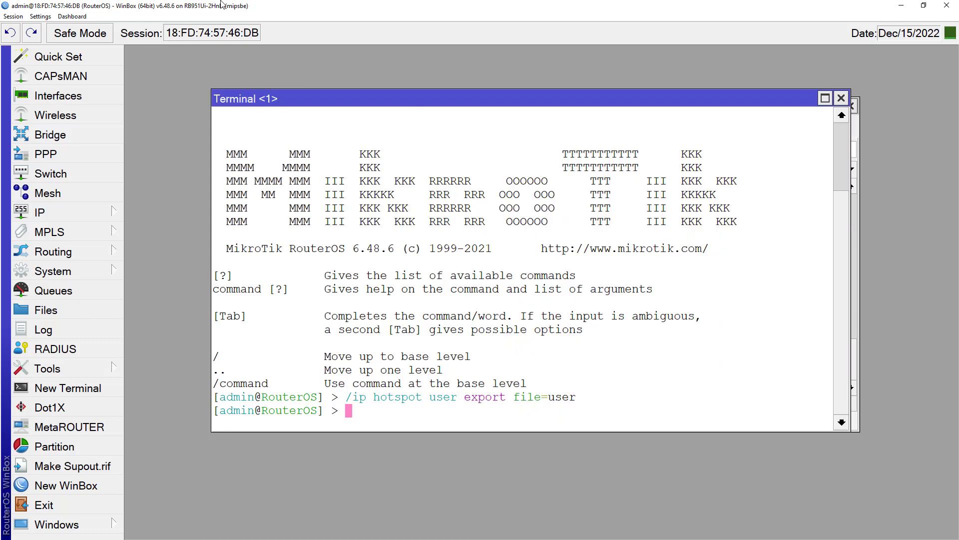
pyautogui.press('super')
# Step: Scroll the Chrome tutorial down to its scheduler export and import commands
pyautogui.click(81, 9)
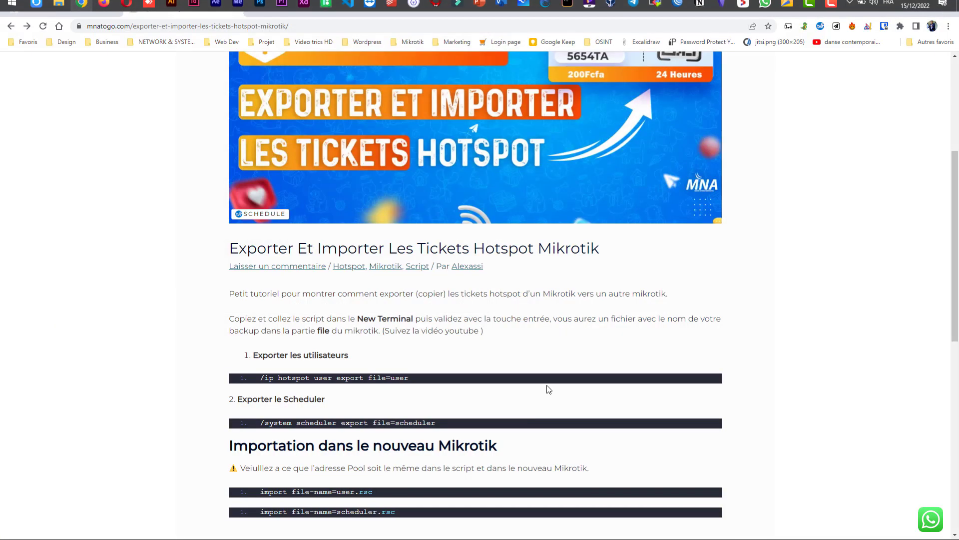
pyautogui.scroll(-2, 546, 388)
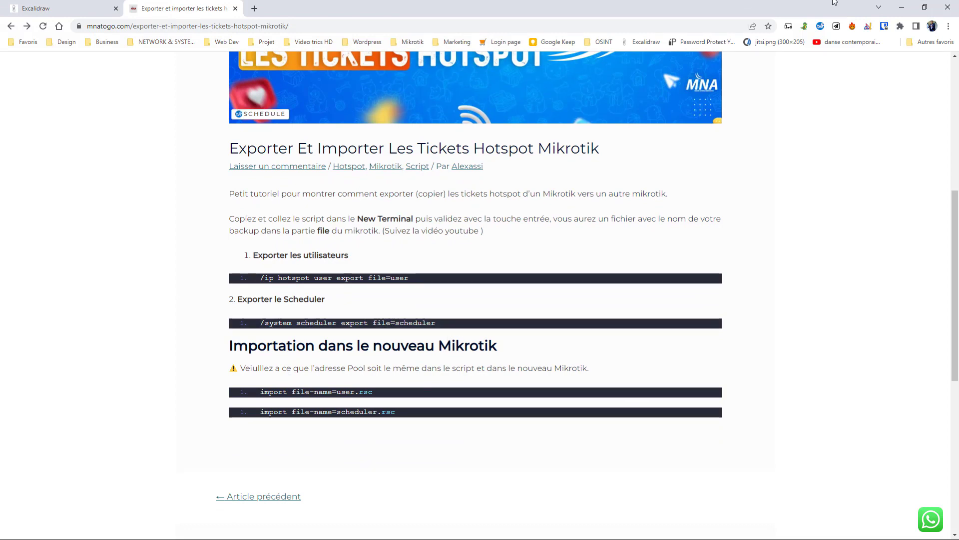
pyautogui.press('super')
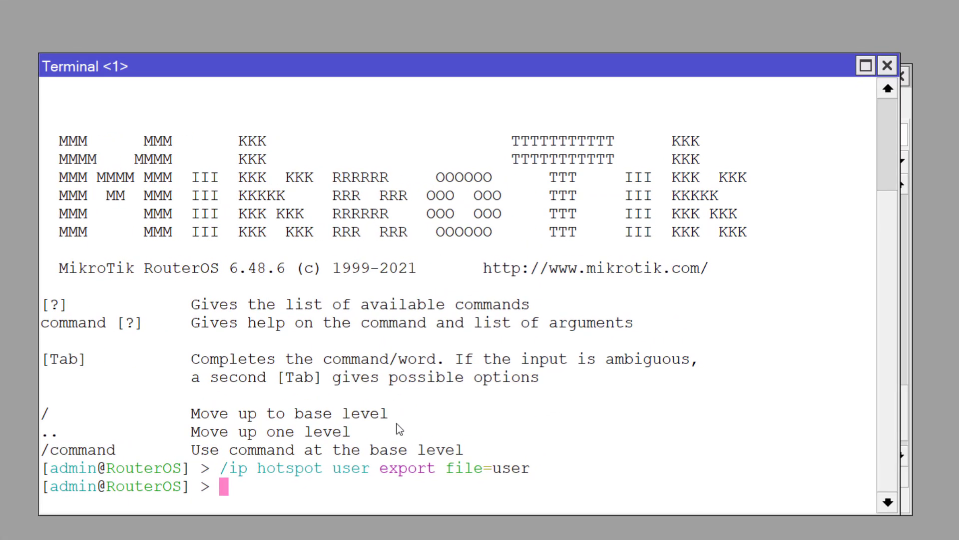
# Step: Run /system scheduler export file=scheduler in the WinBox terminal
pyautogui.write('/system scheduler export ')
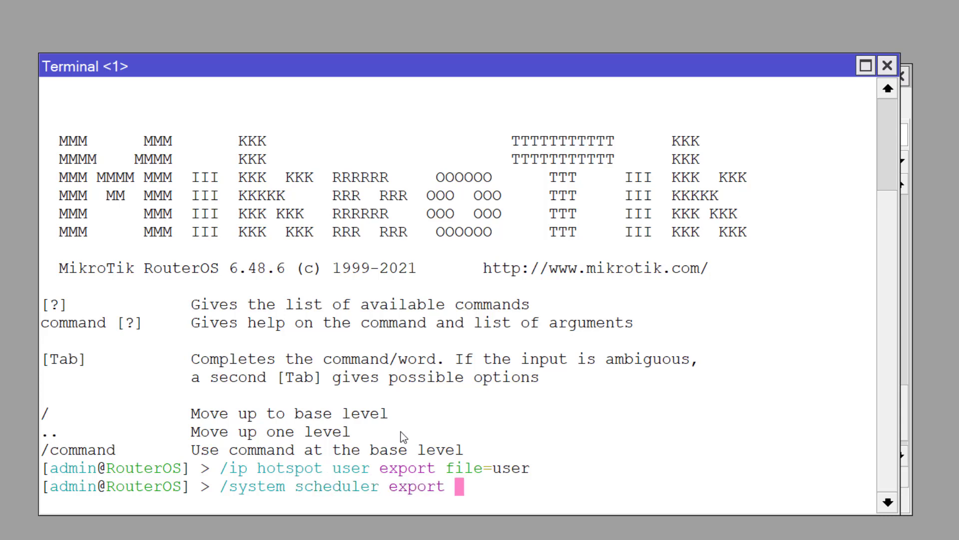
pyautogui.write('file=')
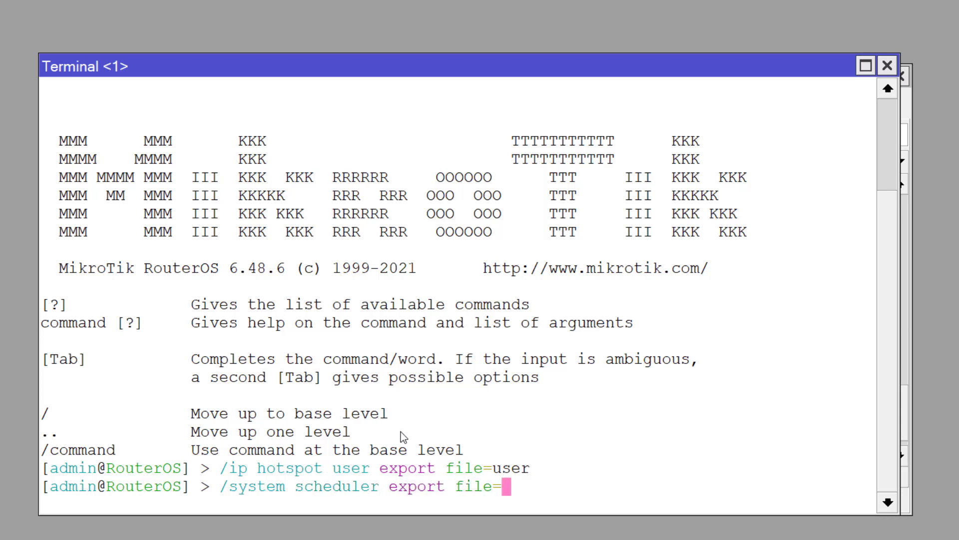
pyautogui.write('sched')
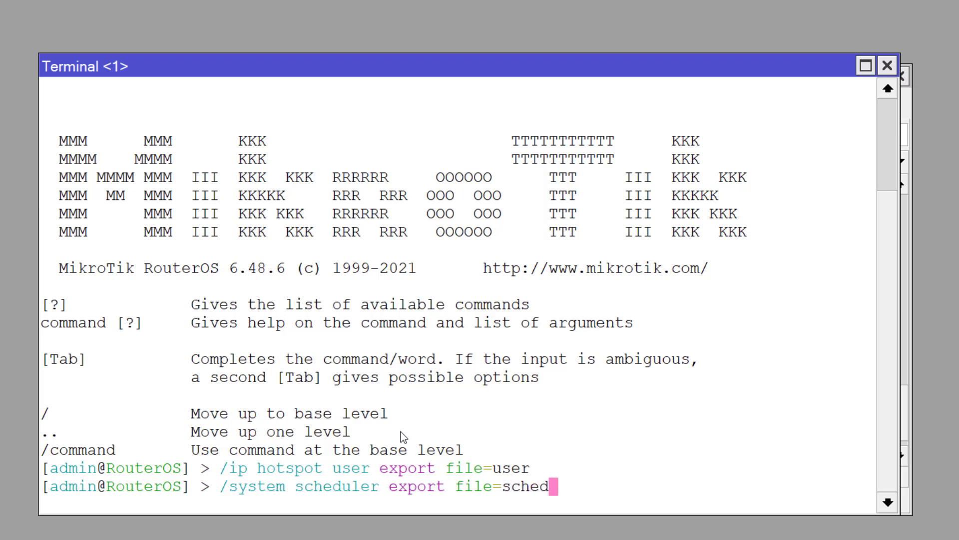
pyautogui.write('uler')
pyautogui.press('Return')
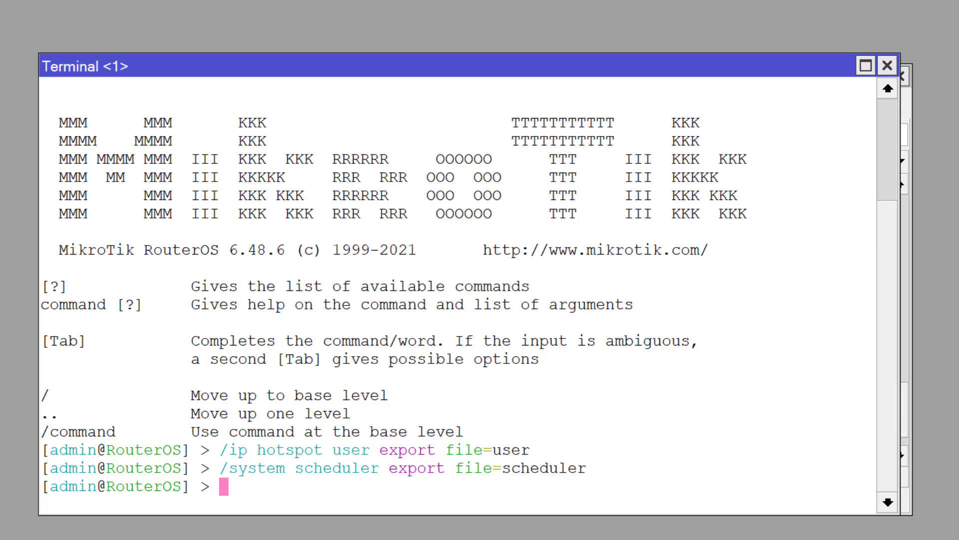
# Step: Select both scheduler.rsc and user.rsc in the Files list, then bring up the local code folder
pyautogui.click(907, 498)
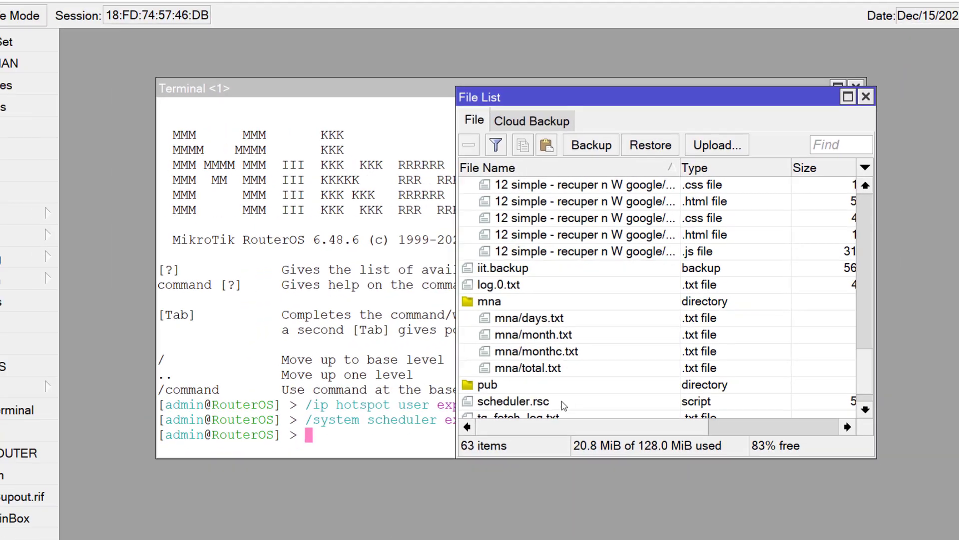
pyautogui.scroll(-1, 495, 442)
pyautogui.click(533, 353)
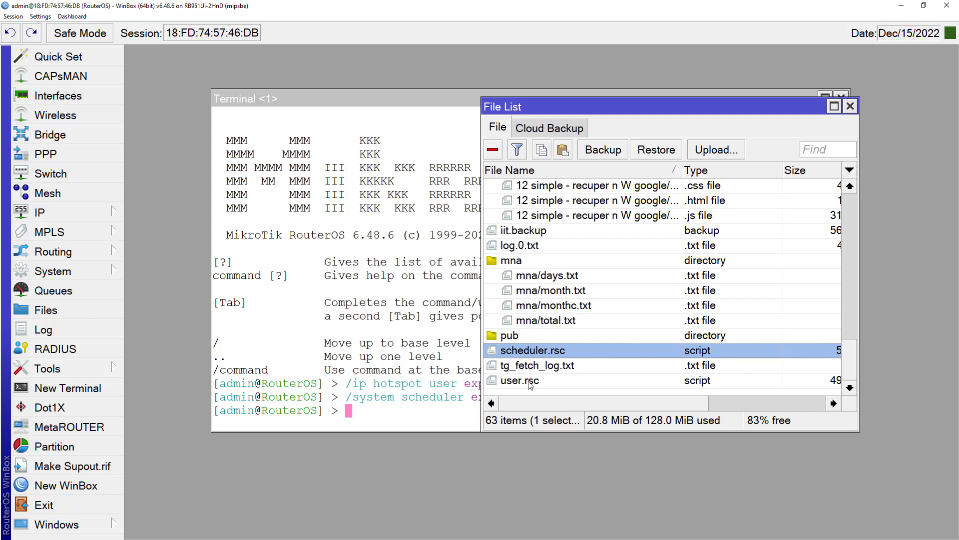
pyautogui.click(531, 384)
pyautogui.keyDown('ctrl'); pyautogui.click(536, 354); pyautogui.keyUp('ctrl')
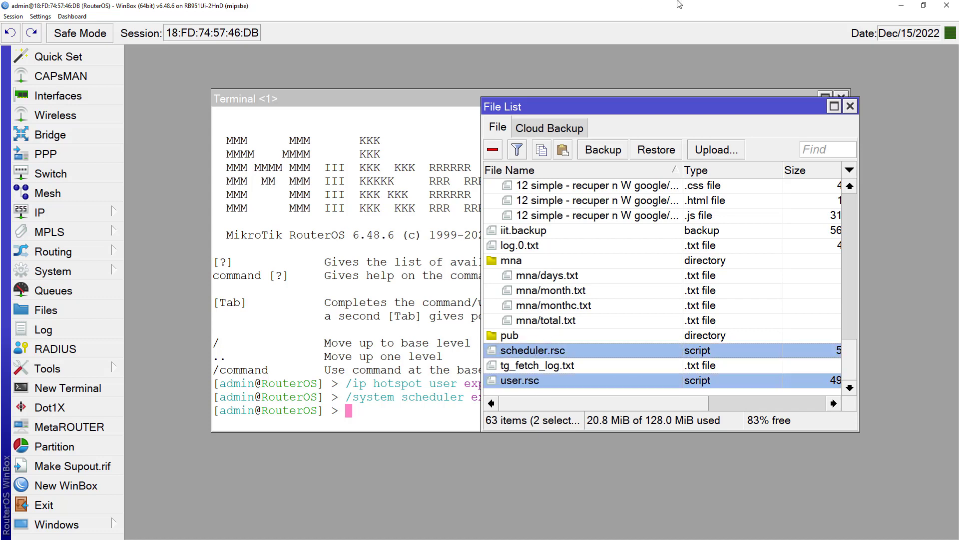
pyautogui.press('super')
pyautogui.click(786, 12)
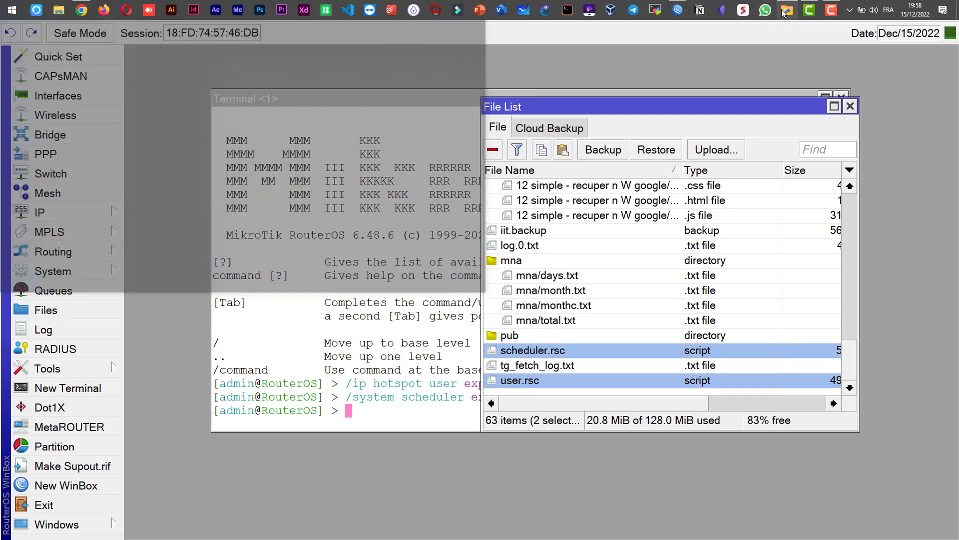
# Step: Drag scheduler.rsc and user.rsc from WinBox's file list into the code folder, then minimize it
pyautogui.moveTo(620, 71); pyautogui.dragTo(627, 231)
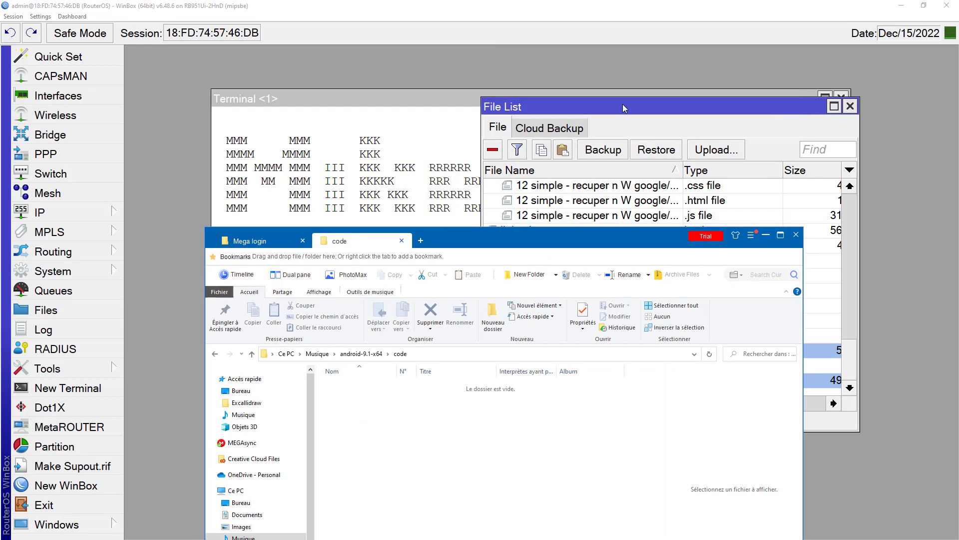
pyautogui.moveTo(622, 104); pyautogui.dragTo(686, 34)
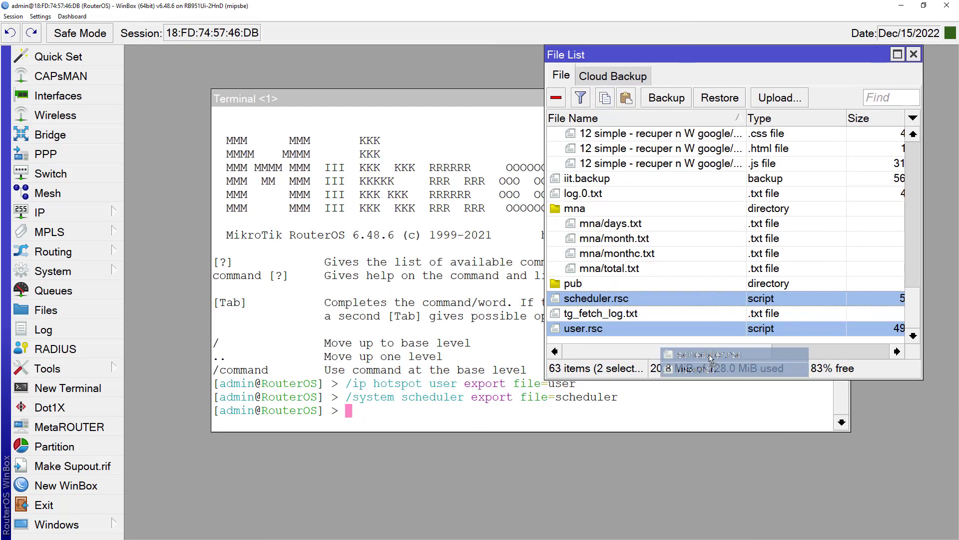
pyautogui.hotkey('alt', 'Tab')
pyautogui.moveTo(709, 354); pyautogui.dragTo(488, 413)
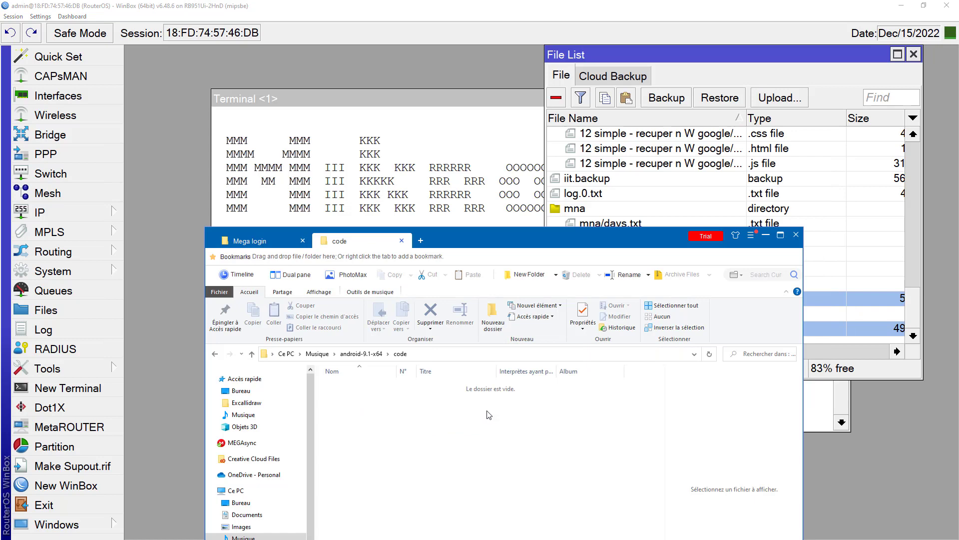
pyautogui.moveTo(493, 235); pyautogui.dragTo(498, 144)
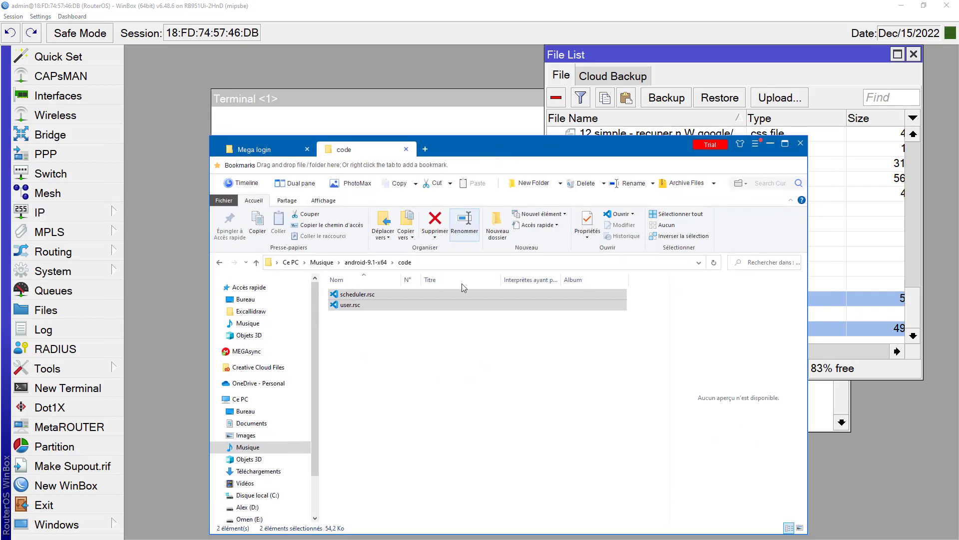
pyautogui.click(403, 342)
pyautogui.moveTo(378, 331); pyautogui.dragTo(359, 295)
pyautogui.click(374, 371)
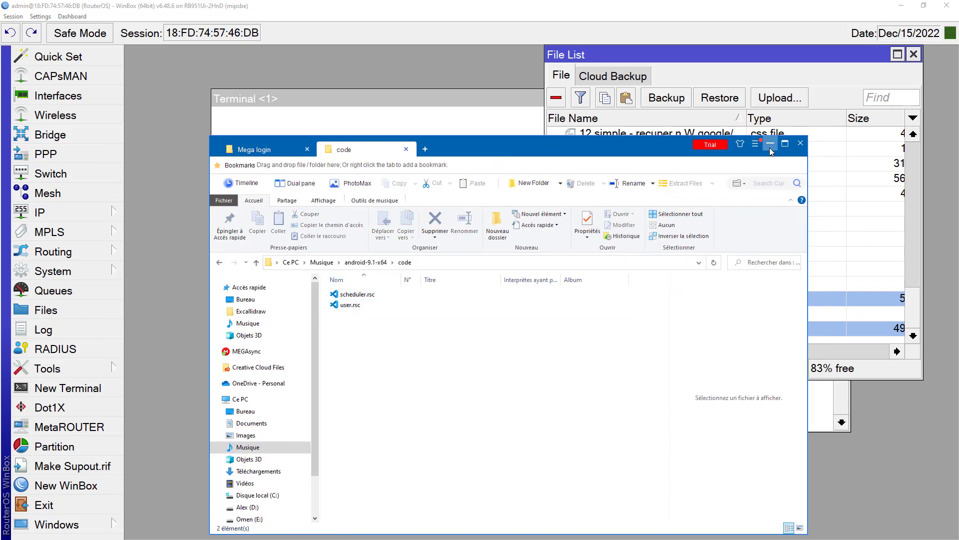
pyautogui.click(770, 145)
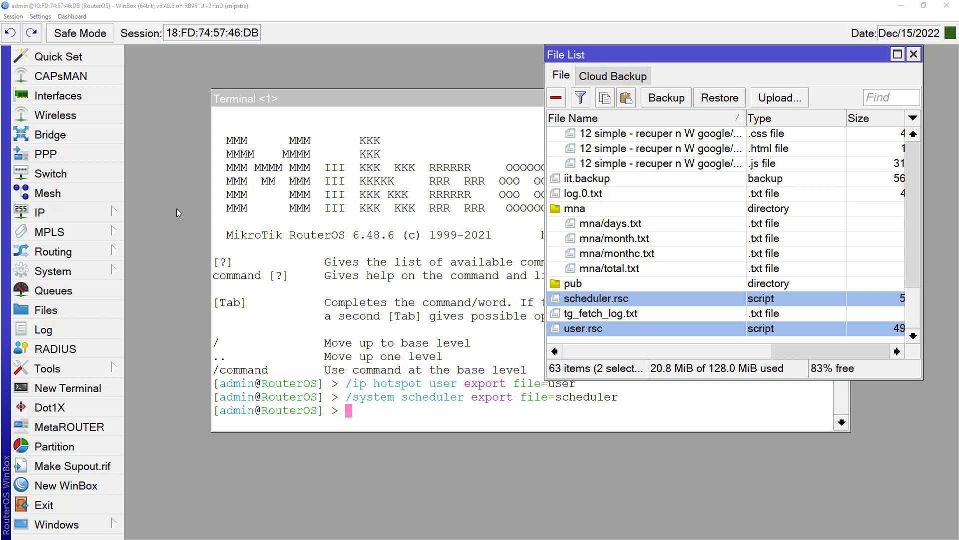
# Step: Open IP > Hotspot to show the Users tab with all 401 users
pyautogui.click(40, 212)
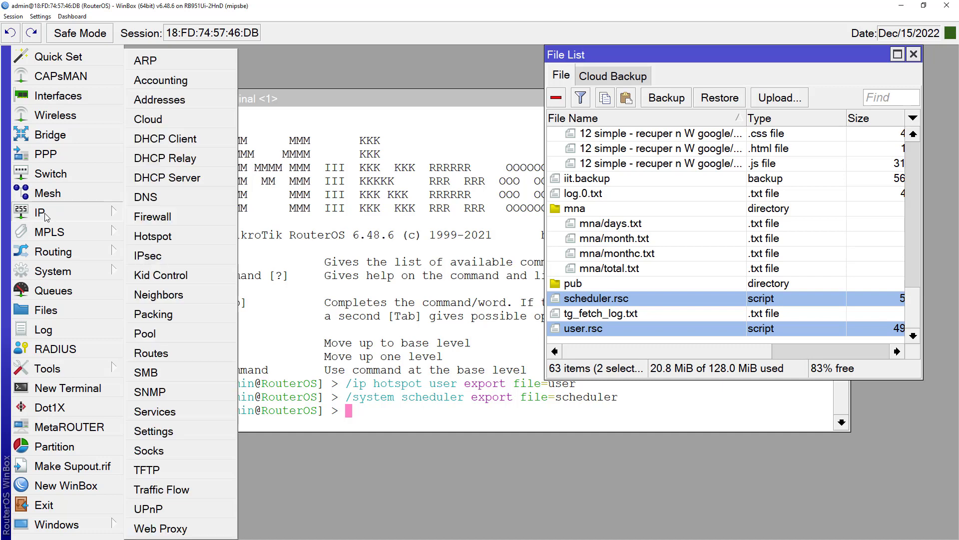
pyautogui.click(162, 240)
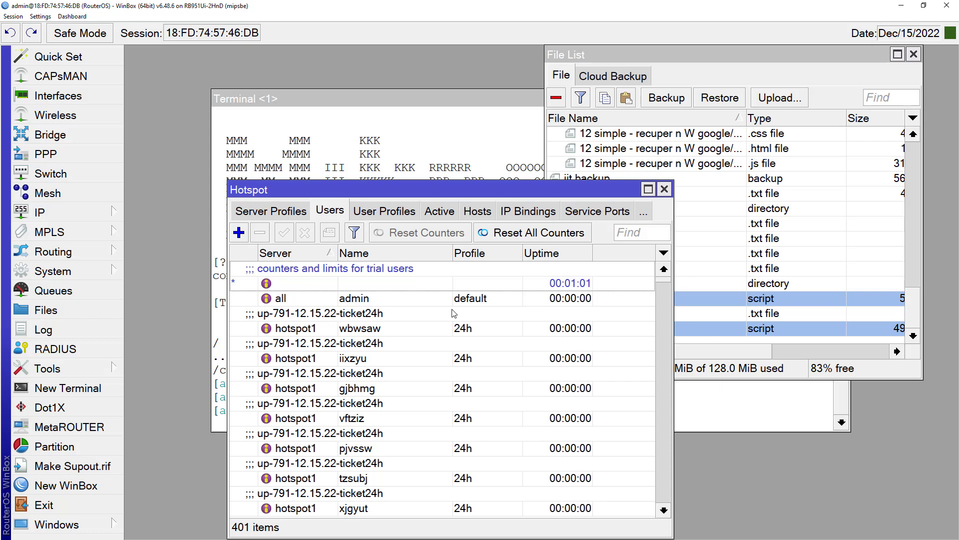
# Step: Select the 399 users from wbwsaw through ge55, delete them, and select admin
pyautogui.click(610, 320)
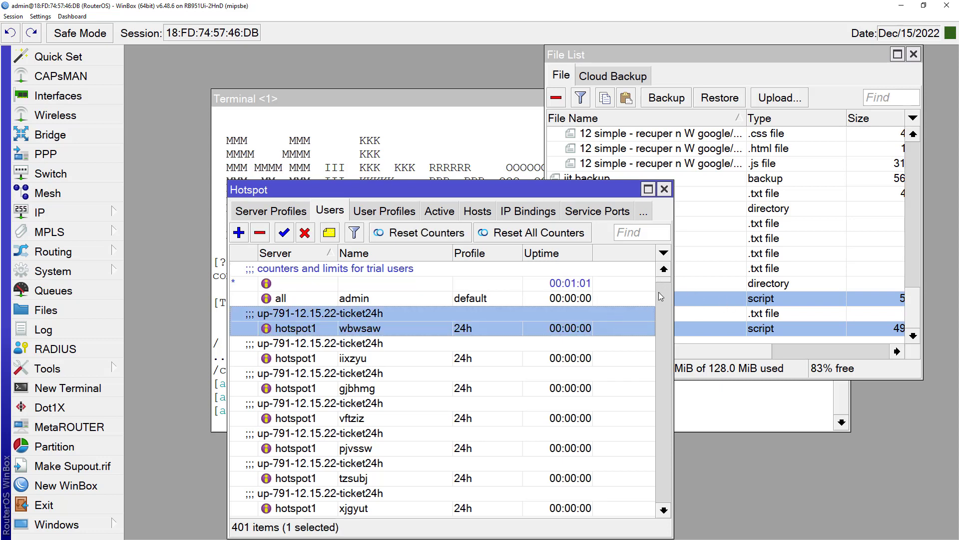
pyautogui.scroll(-10, 668, 286)
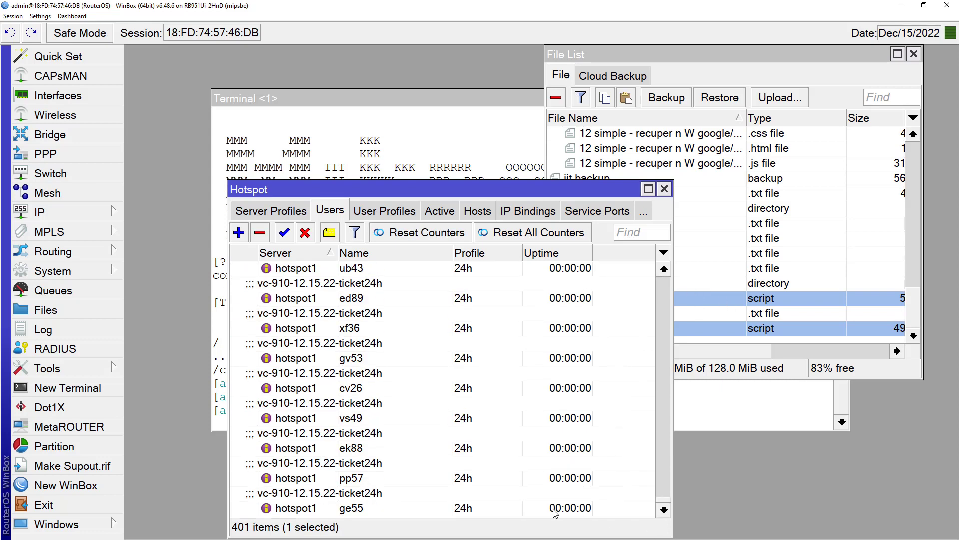
pyautogui.keyDown('shift'); pyautogui.click(555, 514); pyautogui.keyUp('shift')
pyautogui.press('Delete')
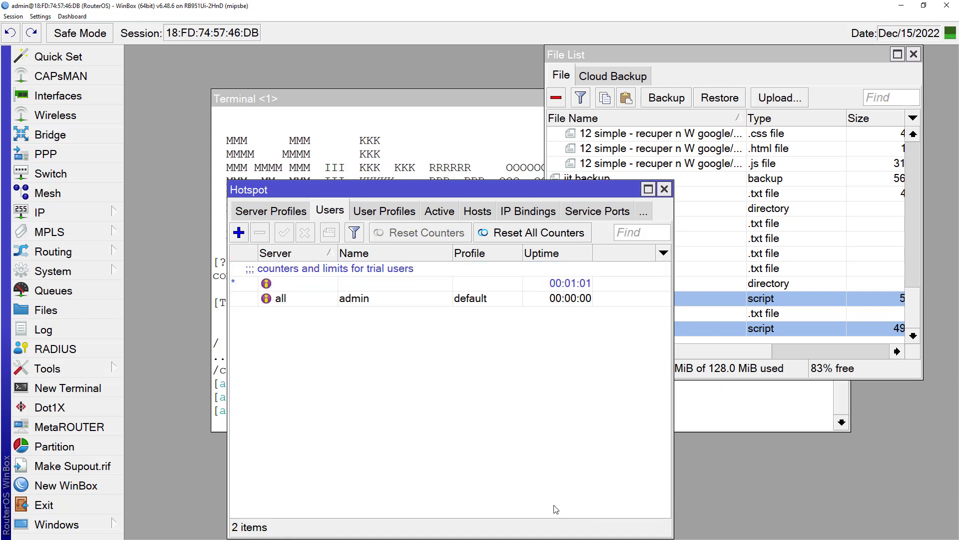
pyautogui.click(357, 300)
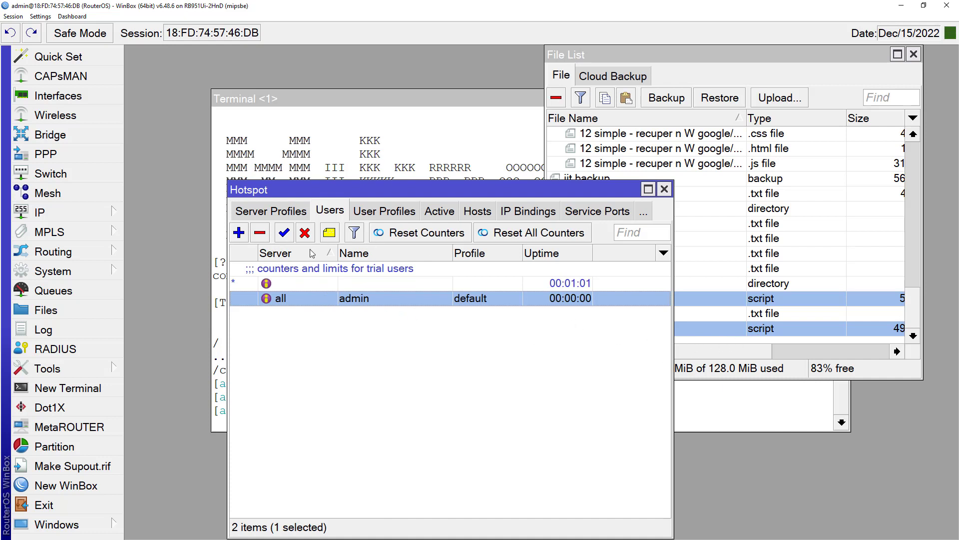
# Step: Remove the admin hotspot user
pyautogui.click(325, 316)
pyautogui.click(332, 300)
pyautogui.click(261, 236)
# Step: Delete the 5h, 24h and 30d user profiles together, keeping only default
pyautogui.click(376, 214)
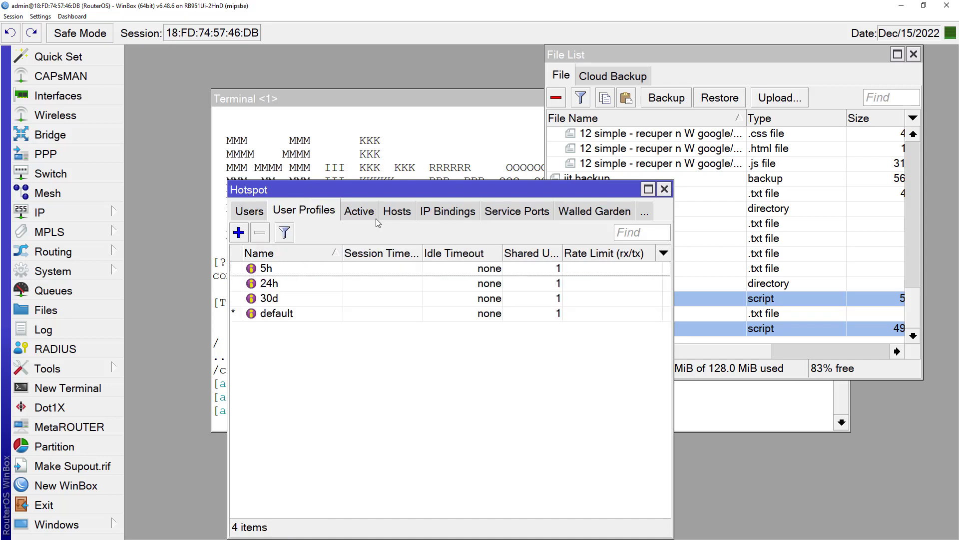
pyautogui.click(318, 268)
pyautogui.hotkey('shift', 'Down')
pyautogui.hotkey('shift', 'Down')
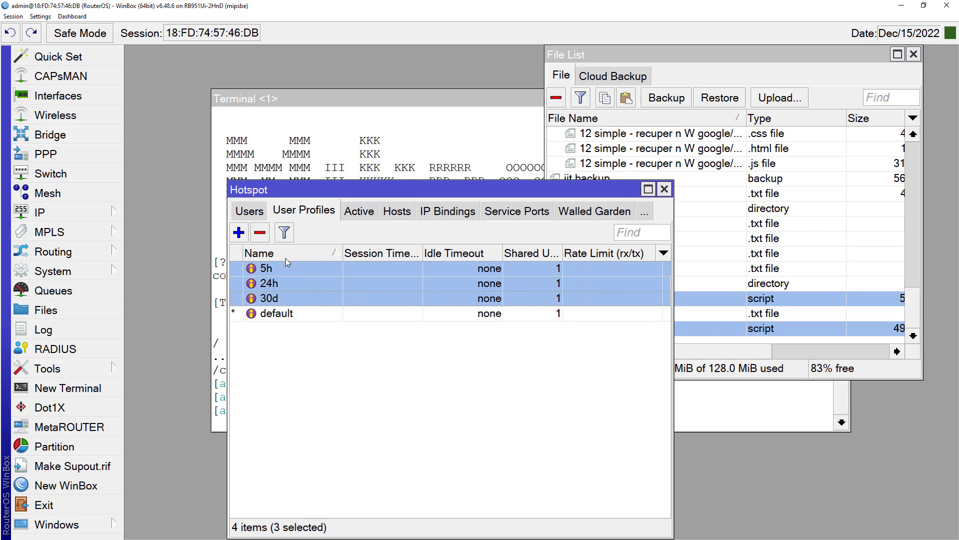
pyautogui.click(260, 233)
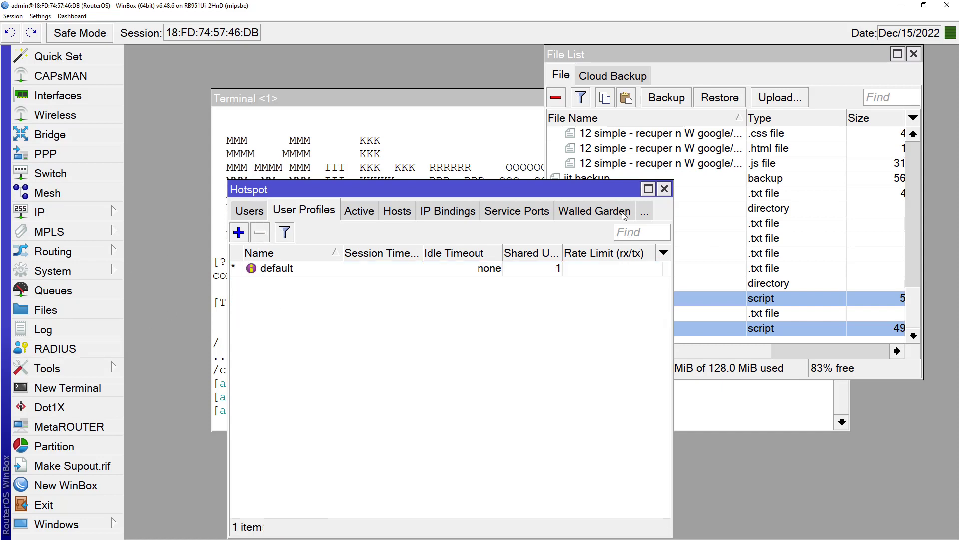
# Step: Review the hotspot Users, Server Profiles and Servers lists, then return to User Profiles
pyautogui.click(248, 211)
pyautogui.click(242, 211)
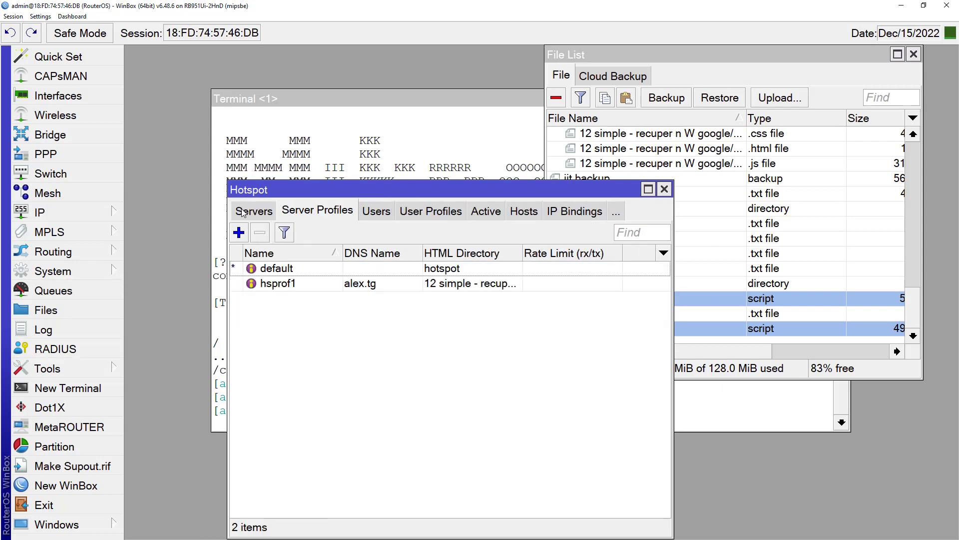
pyautogui.click(243, 212)
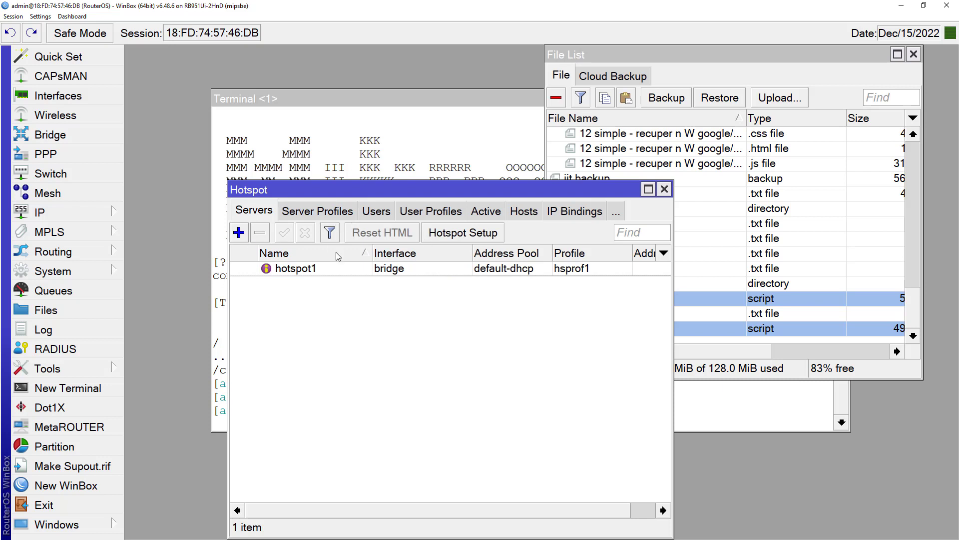
pyautogui.click(366, 213)
pyautogui.click(359, 214)
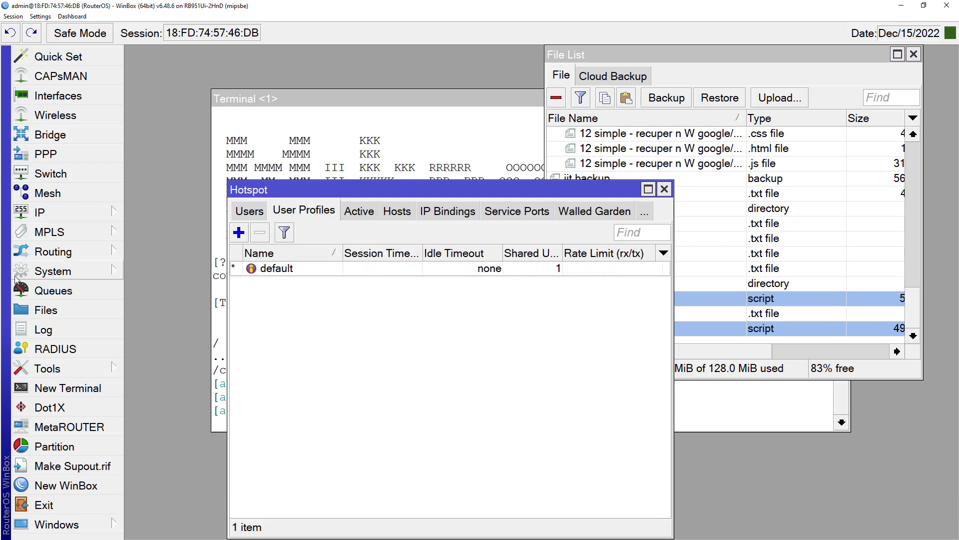
pyautogui.click(86, 271)
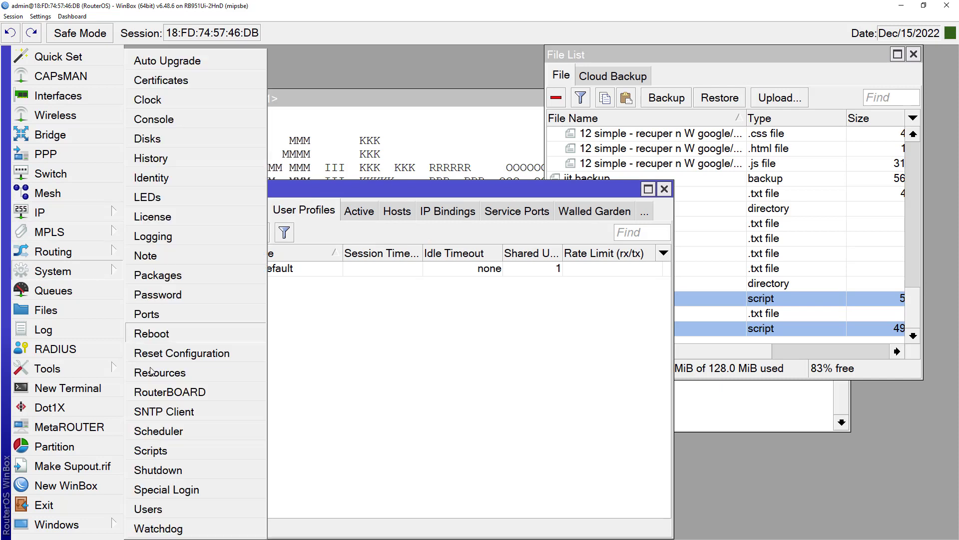
# Step: Delete all three hotspot scheduler entries
pyautogui.click(150, 431)
pyautogui.click(458, 278)
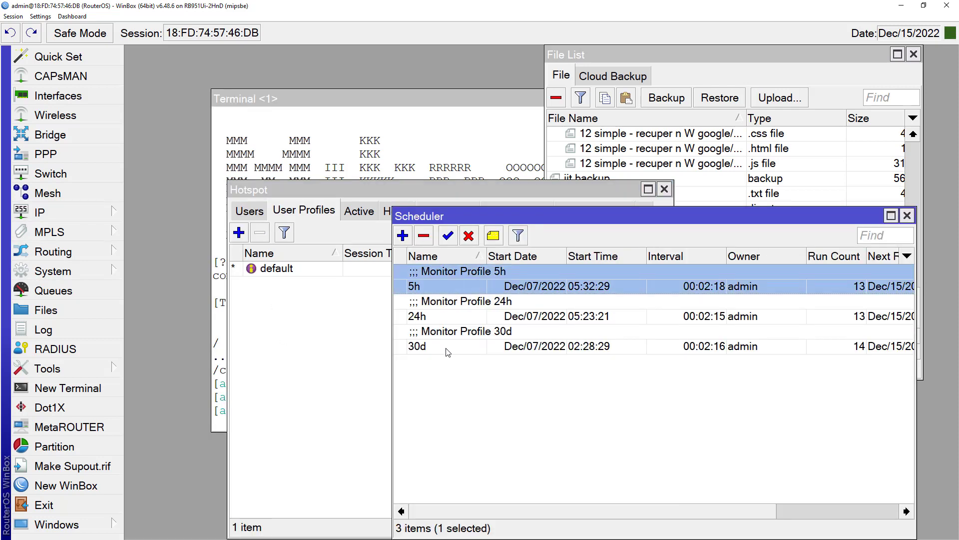
pyautogui.keyDown('shift'); pyautogui.click(449, 354); pyautogui.keyUp('shift')
pyautogui.click(424, 236)
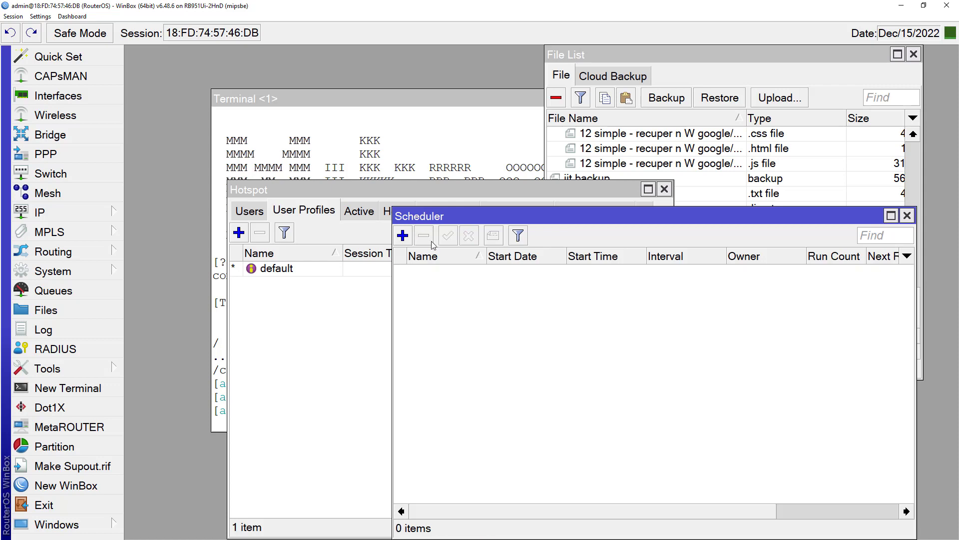
# Step: Close the Scheduler, Hotspot, File List and Terminal windows
pyautogui.click(907, 215)
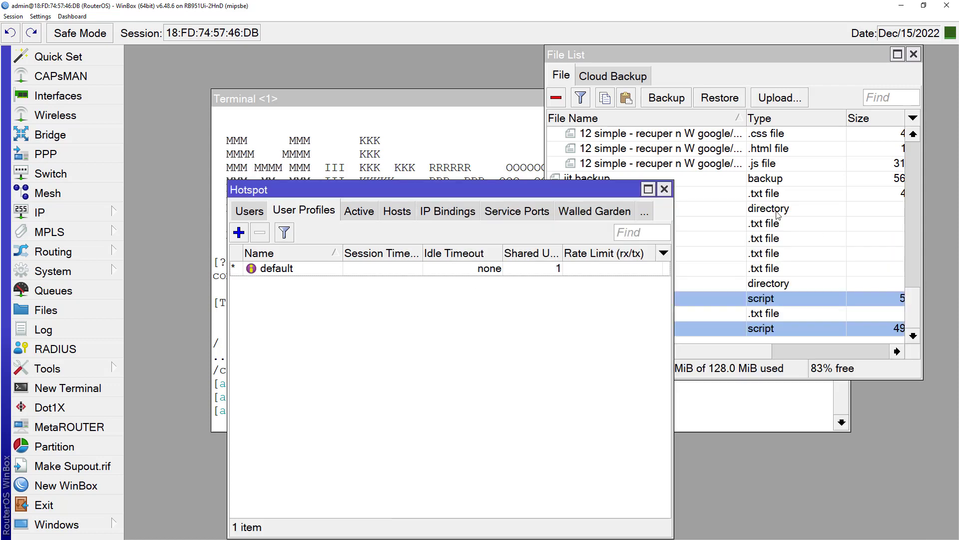
pyautogui.click(665, 189)
pyautogui.click(914, 55)
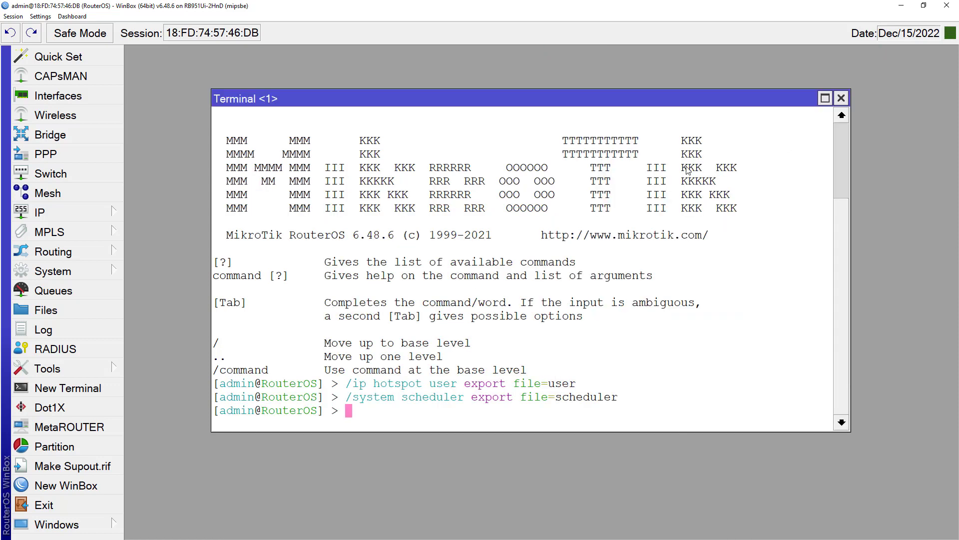
pyautogui.click(841, 98)
# Step: Delete scheduler.rsc and user.rsc from the router's files, then close the file list
pyautogui.click(46, 310)
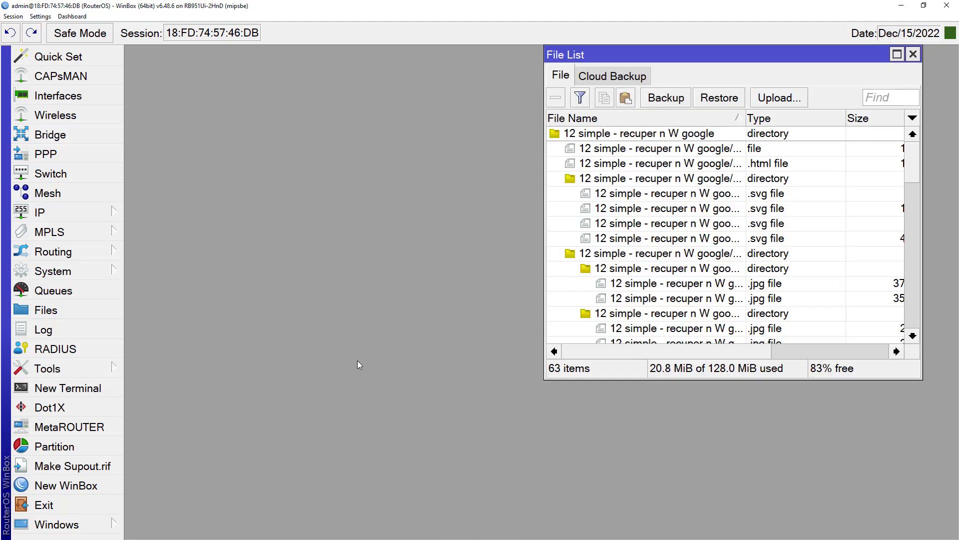
pyautogui.scroll(-2, 875, 200)
pyautogui.moveTo(923, 196); pyautogui.dragTo(914, 196)
pyautogui.scroll(-10, 910, 209)
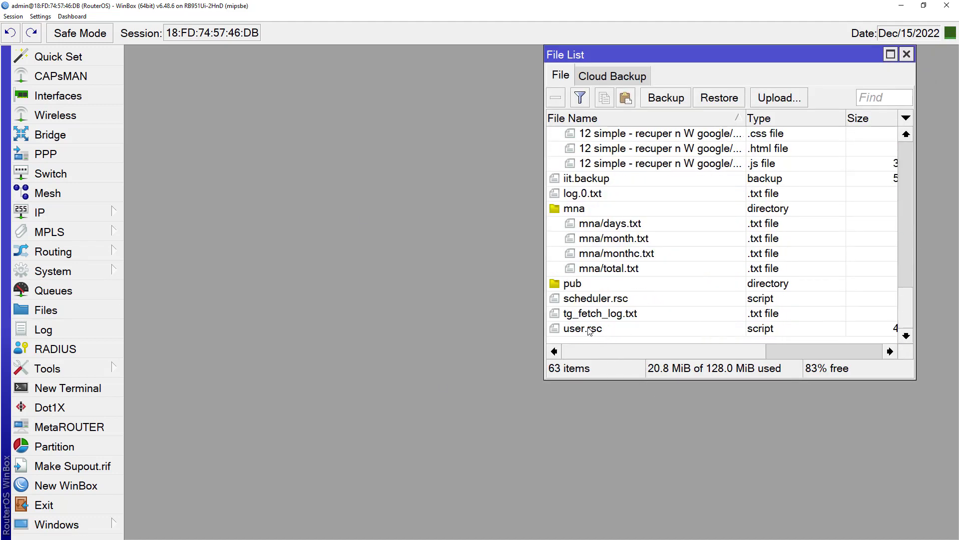
pyautogui.click(589, 299)
pyautogui.keyDown('ctrl'); pyautogui.click(586, 329); pyautogui.keyUp('ctrl')
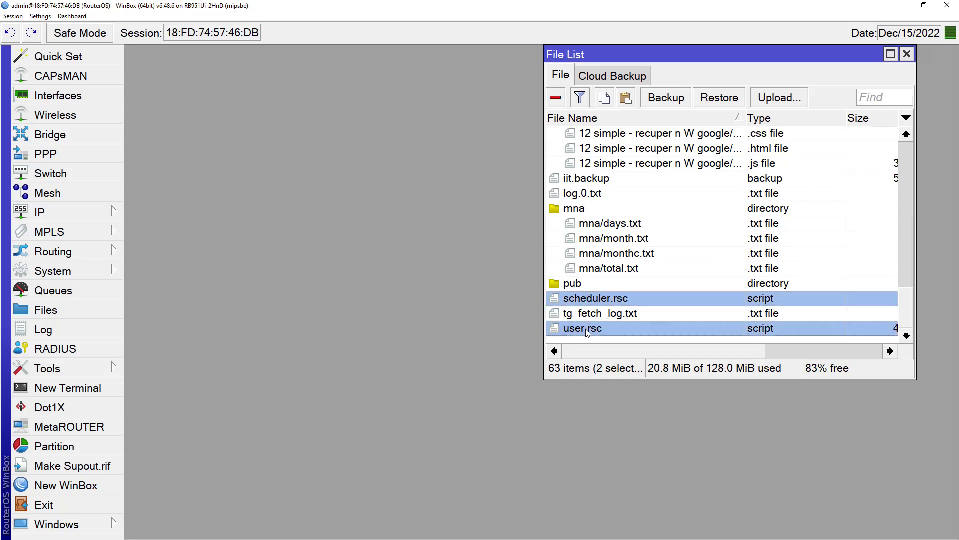
pyautogui.press('Delete')
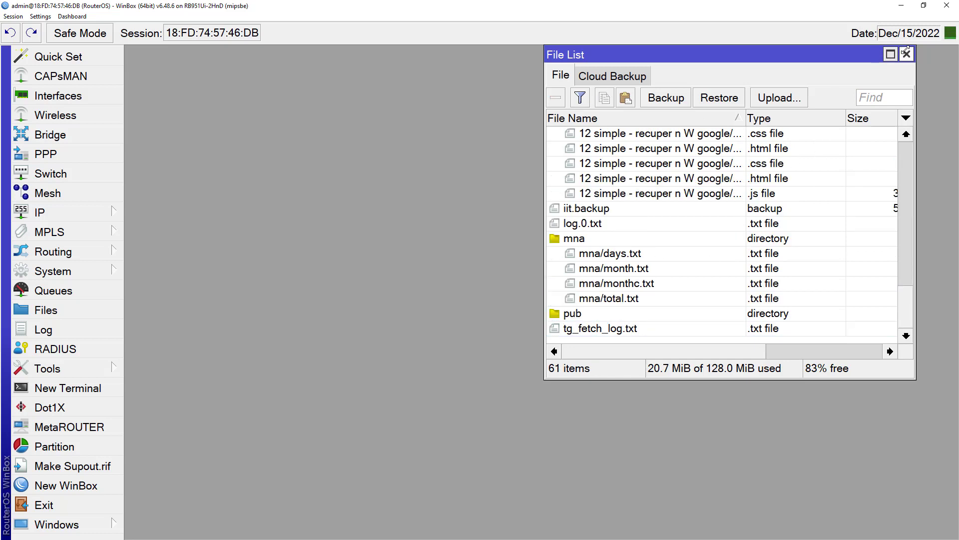
pyautogui.click(907, 54)
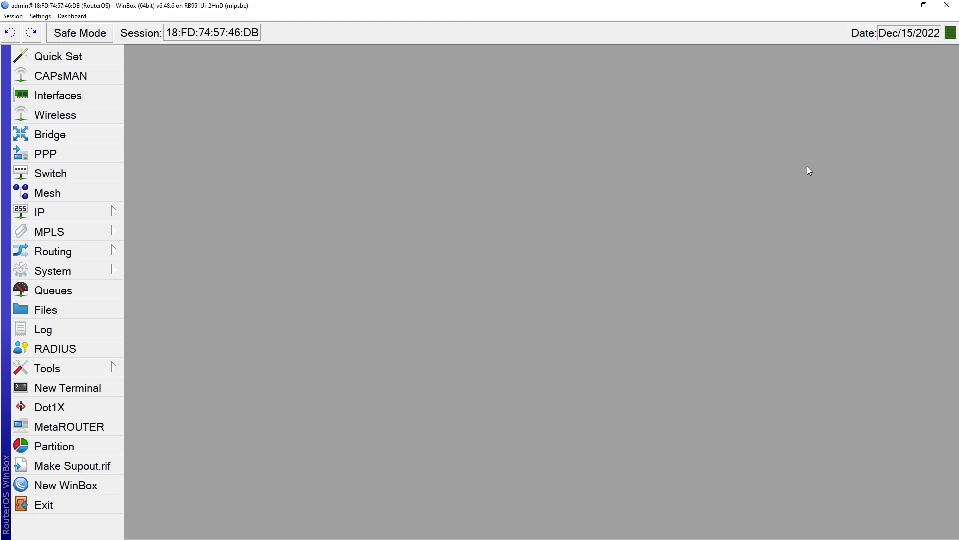
# Step: Restore WinBox to a smaller window and open user.rsc from the code folder in VS Code
pyautogui.doubleClick(644, 9)
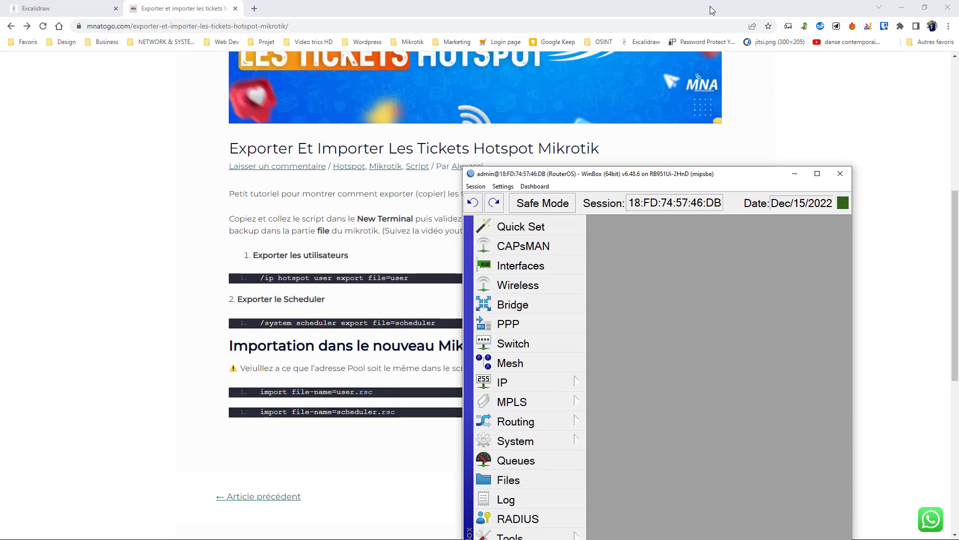
pyautogui.press('super')
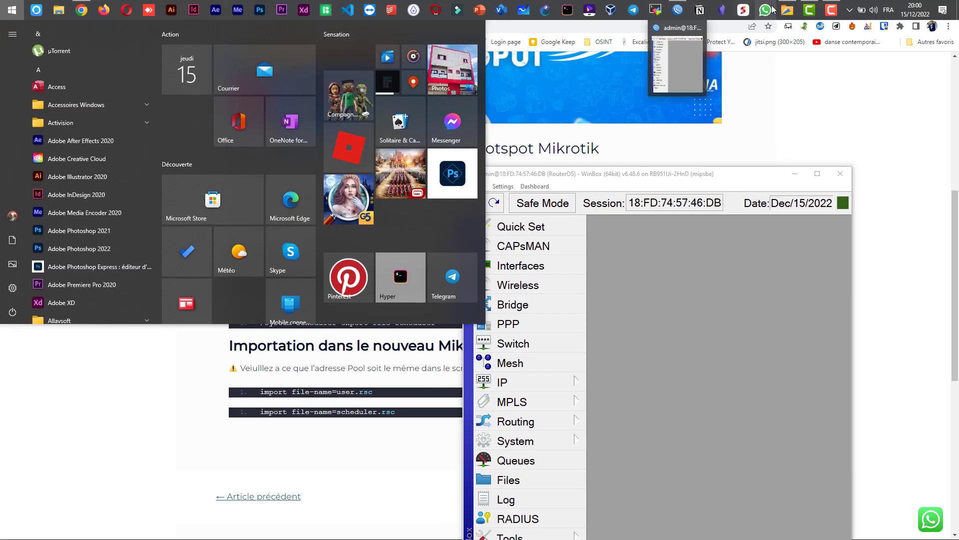
pyautogui.click(788, 9)
pyautogui.click(350, 305)
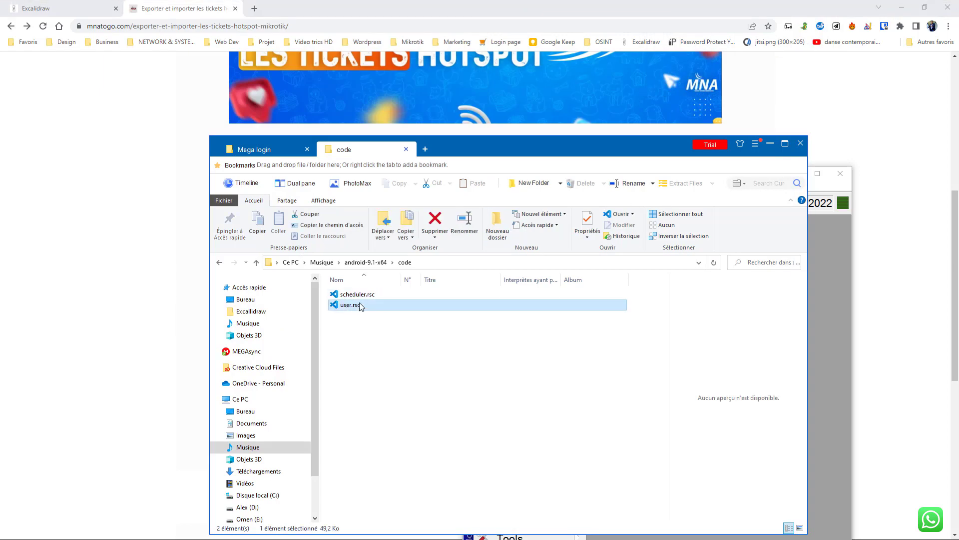
pyautogui.doubleClick(350, 307)
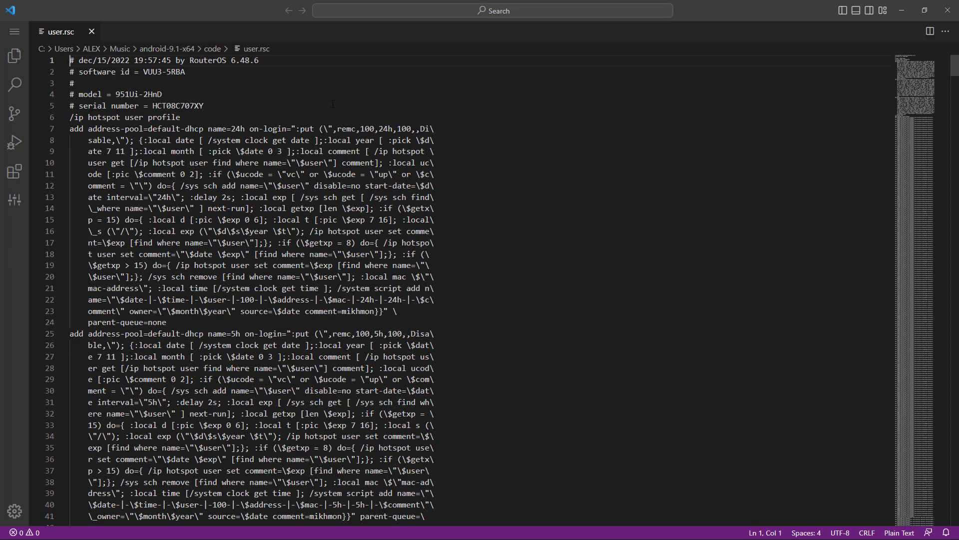
# Step: Read through user.rsc's hotspot profile definitions and user entries, then close VS Code
pyautogui.click(204, 105)
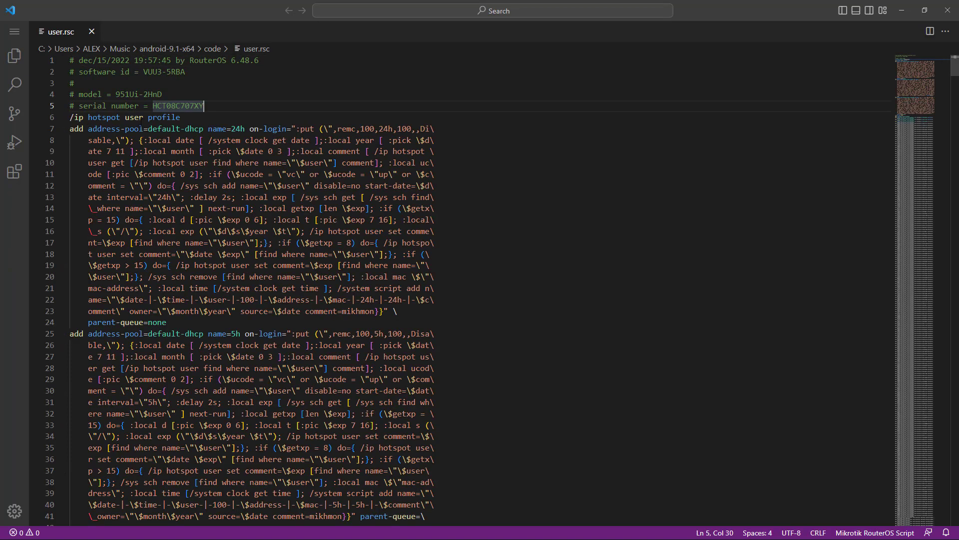
pyautogui.moveTo(70, 117); pyautogui.dragTo(339, 345)
pyautogui.scroll(-10, 382, 313)
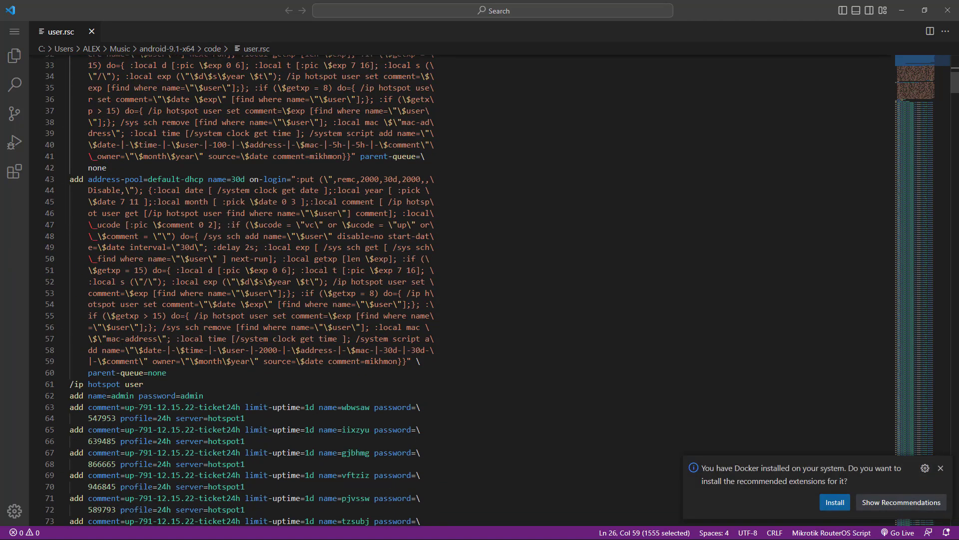
pyautogui.click(204, 305)
pyautogui.scroll(-3, 99, 155)
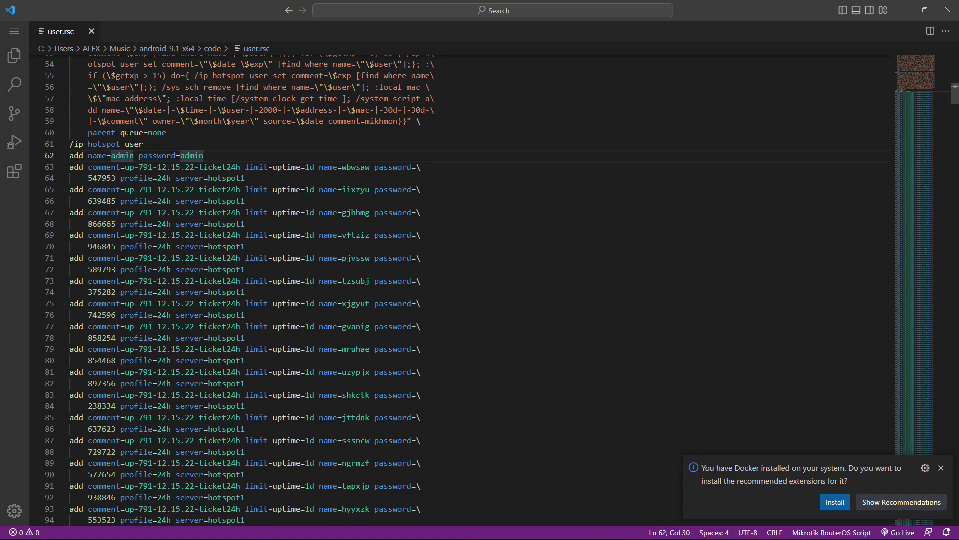
pyautogui.moveTo(153, 148); pyautogui.dragTo(479, 318)
pyautogui.click(505, 294)
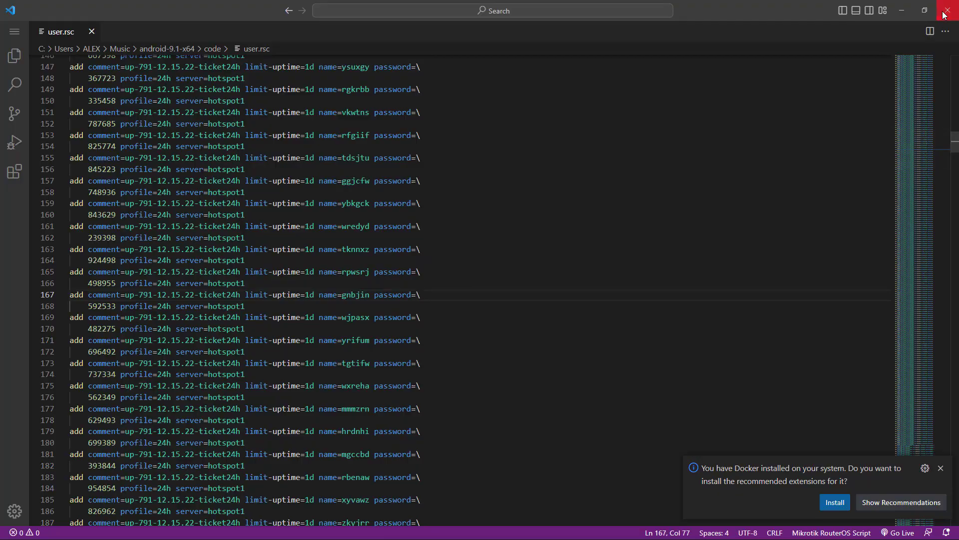
pyautogui.click(946, 11)
pyautogui.click(361, 295)
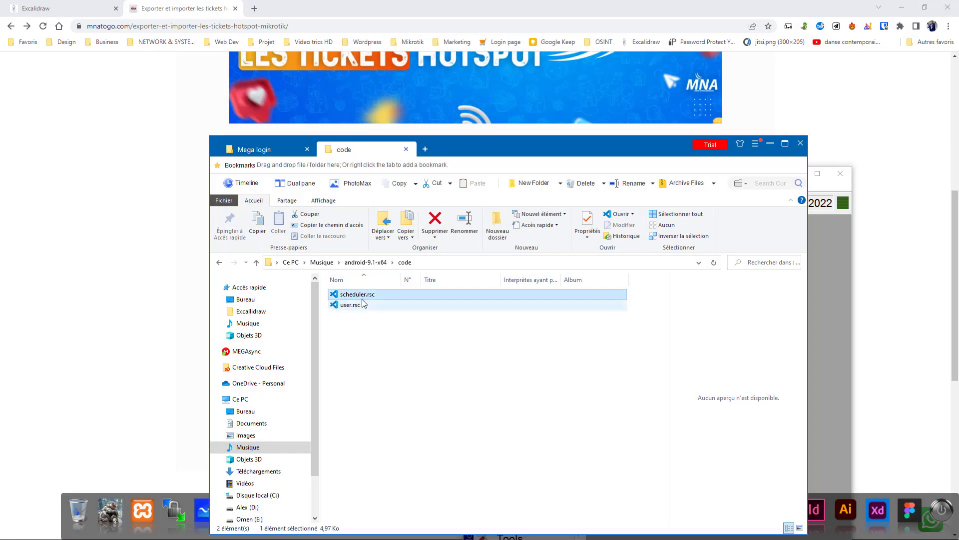
# Step: Review scheduler.rsc's scheduler entries in VS Code, close it, and reopen user.rsc
pyautogui.doubleClick(357, 295)
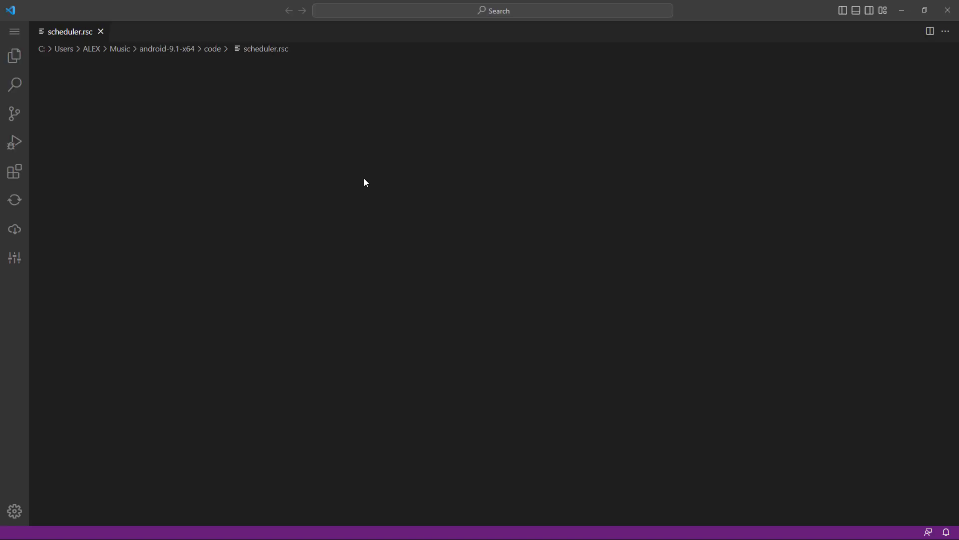
pyautogui.scroll(-4, 394, 174)
pyautogui.scroll(4, 394, 174)
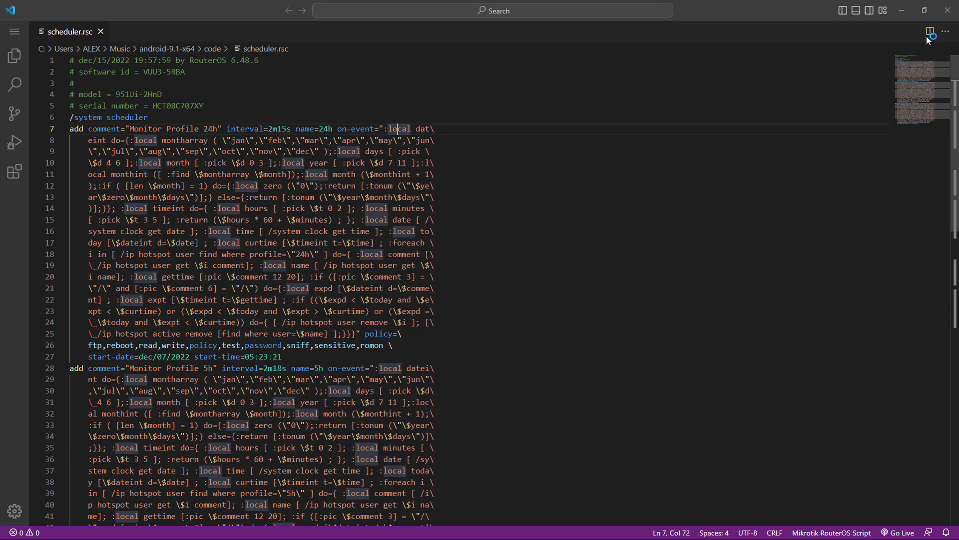
pyautogui.click(948, 10)
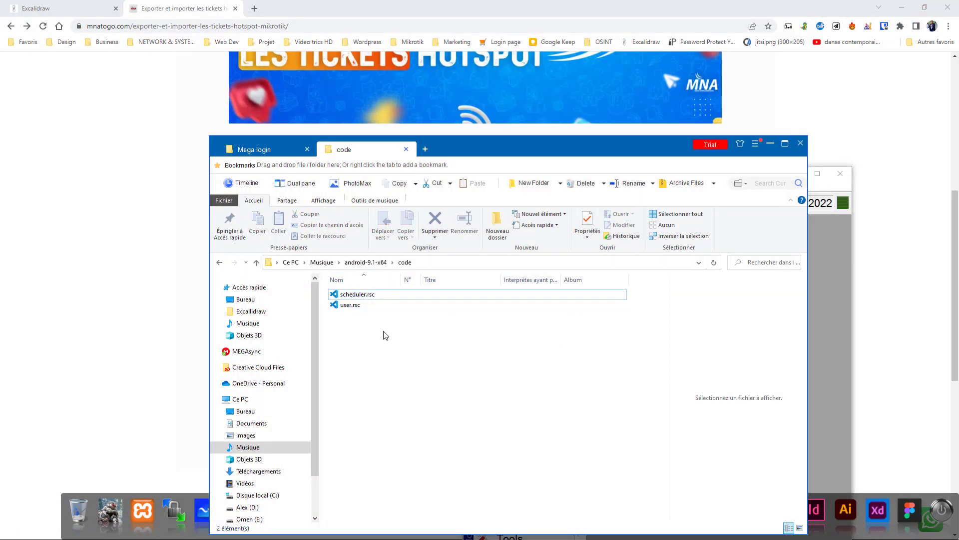
pyautogui.click(359, 308)
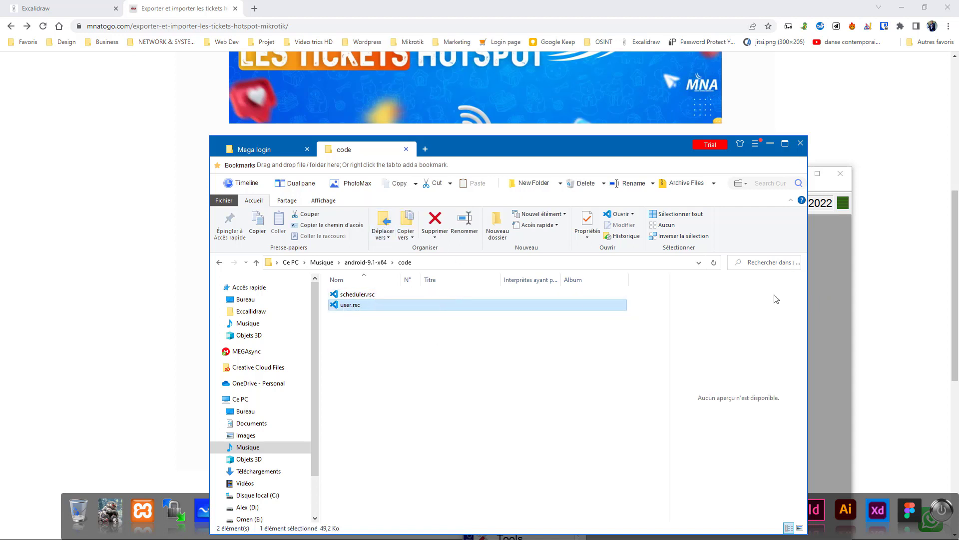
pyautogui.doubleClick(350, 306)
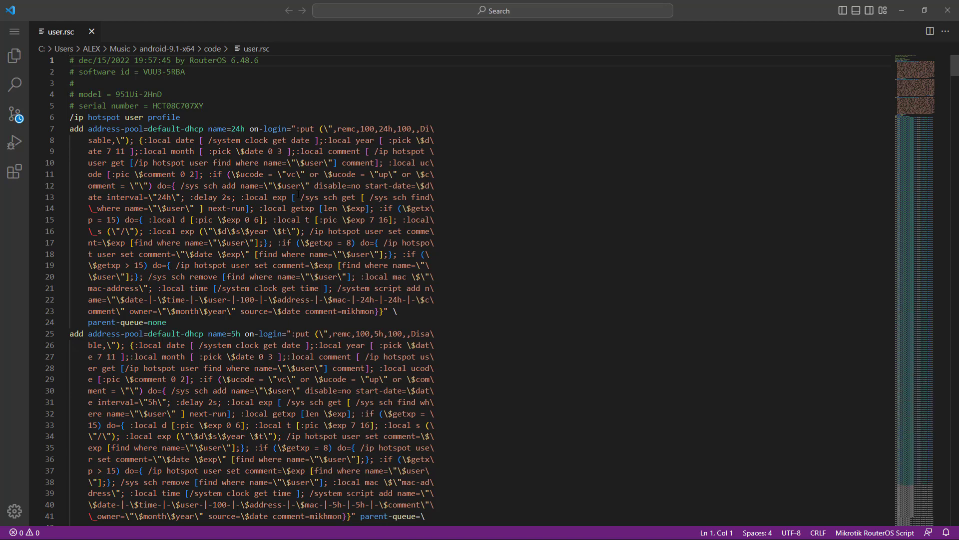
# Step: Search user.rsc for 'pool' and pick out address-pool=default-dhcp on line 7
pyautogui.doubleClick(194, 129)
pyautogui.hotkey('ctrl', 'f')
pyautogui.write('pool')
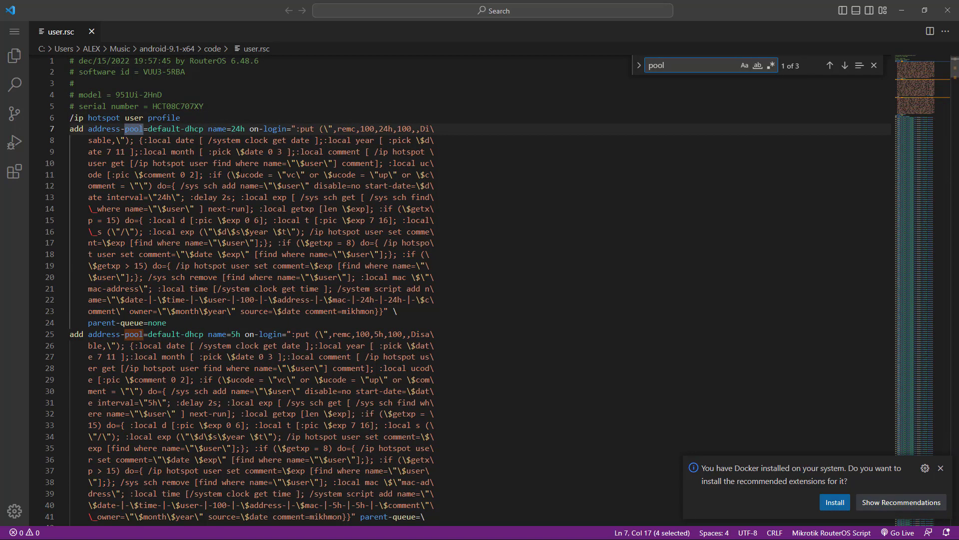
pyautogui.click(102, 129)
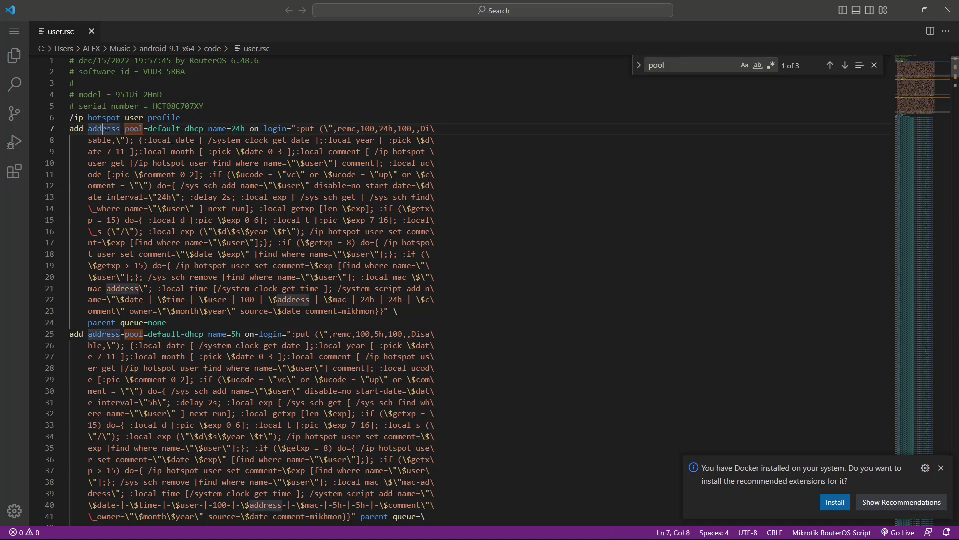
pyautogui.moveTo(88, 129); pyautogui.dragTo(140, 129)
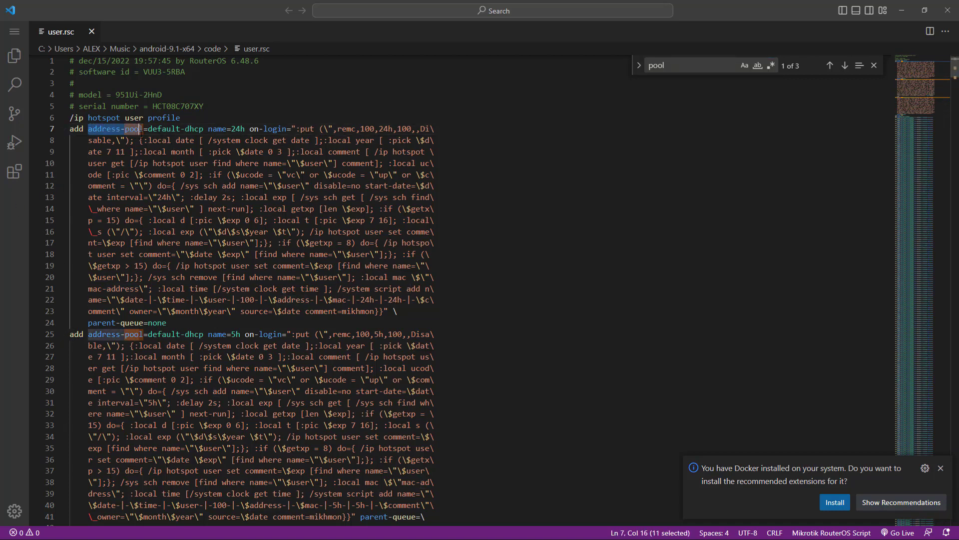
pyautogui.press('Right')
pyautogui.press('Right')
pyautogui.press('Right')
pyautogui.press('Right')
pyautogui.click(92, 129)
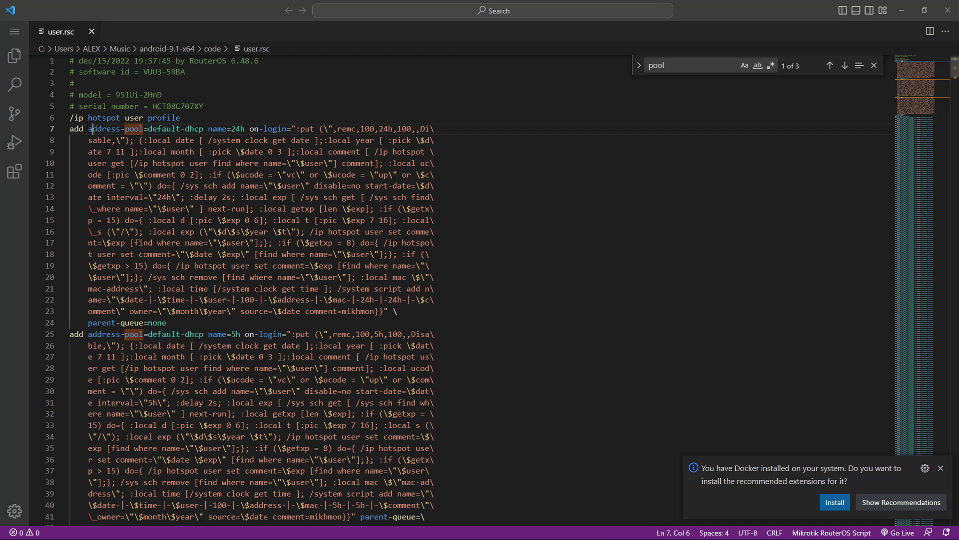
pyautogui.click(146, 129)
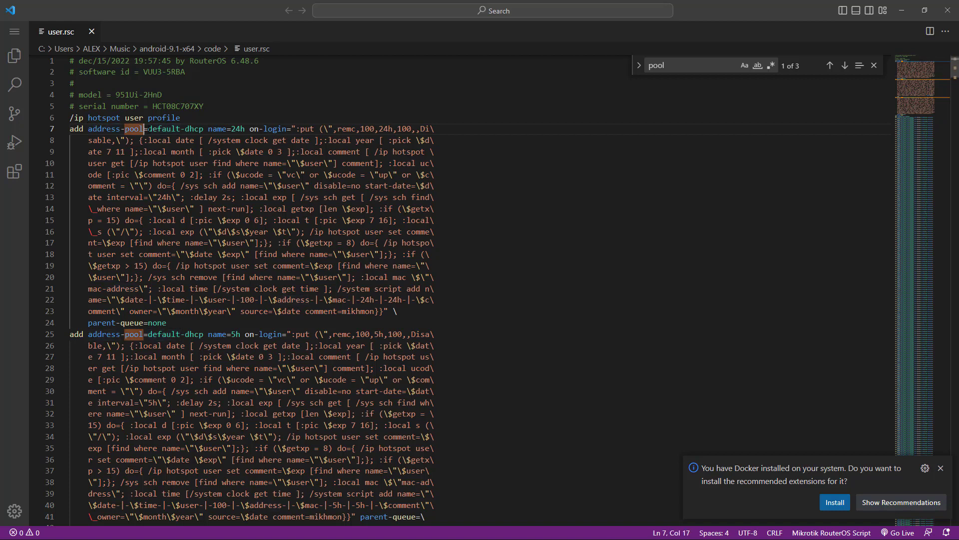
pyautogui.moveTo(148, 129); pyautogui.dragTo(201, 129)
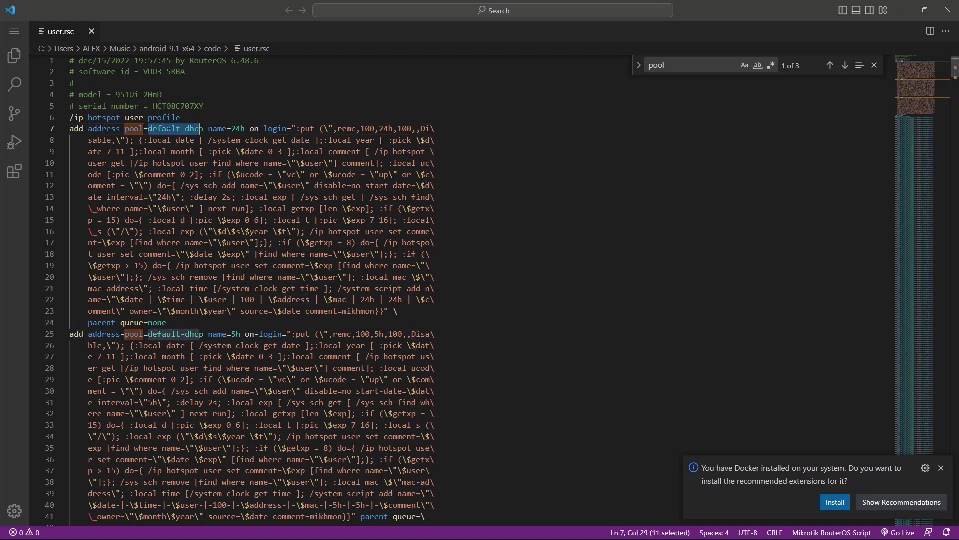
pyautogui.click(201, 129)
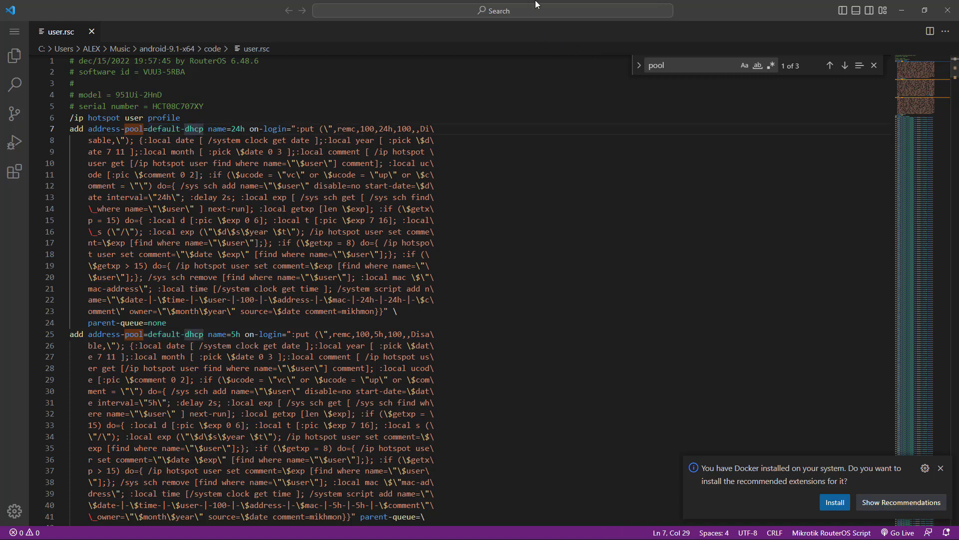
pyautogui.press('super')
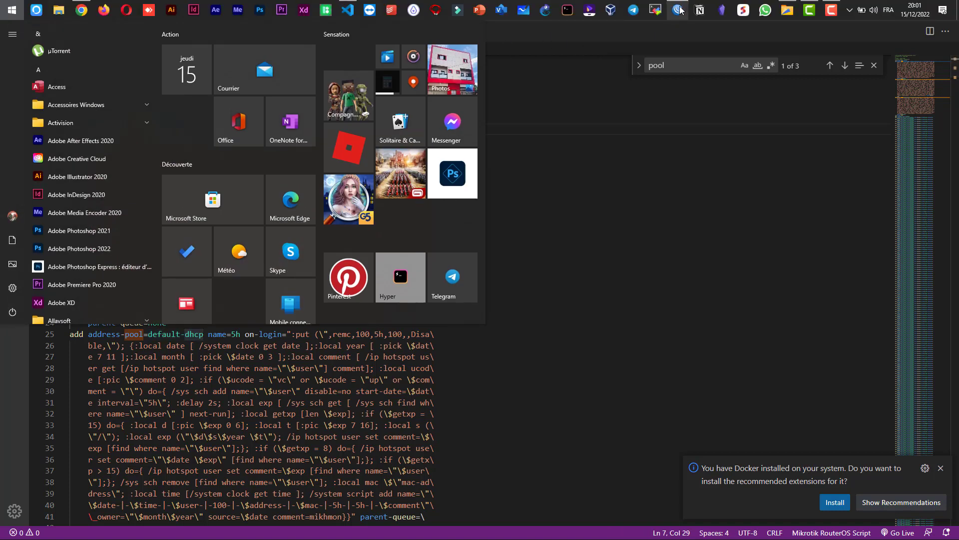
# Step: In WinBox, open IP > Pool and the default-dhcp pool's settings
pyautogui.click(679, 8)
pyautogui.moveTo(595, 178); pyautogui.dragTo(579, 27)
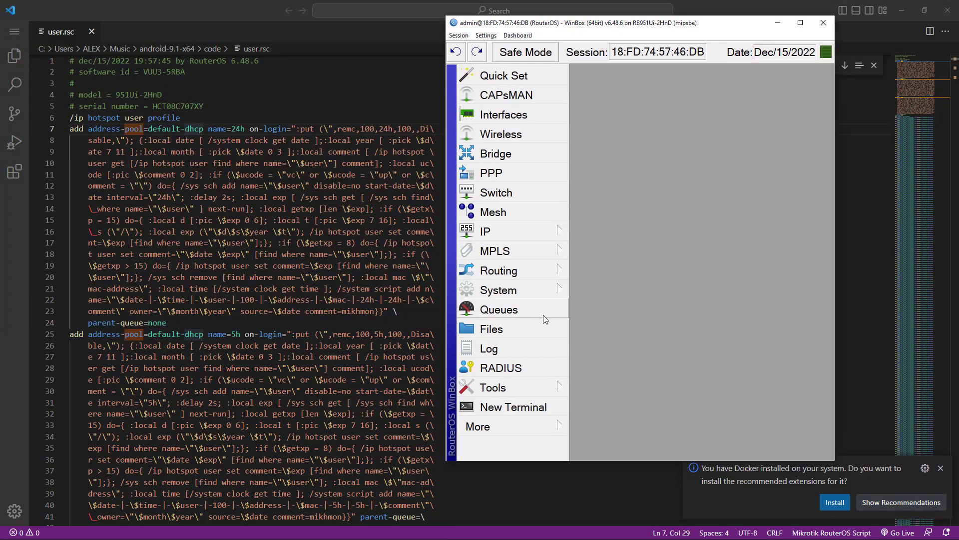
pyautogui.click(535, 242)
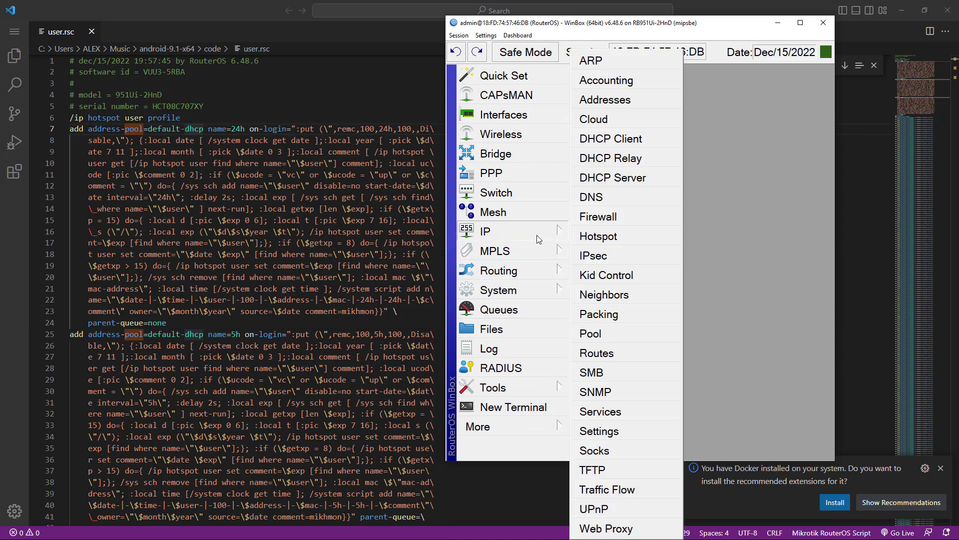
pyautogui.click(601, 336)
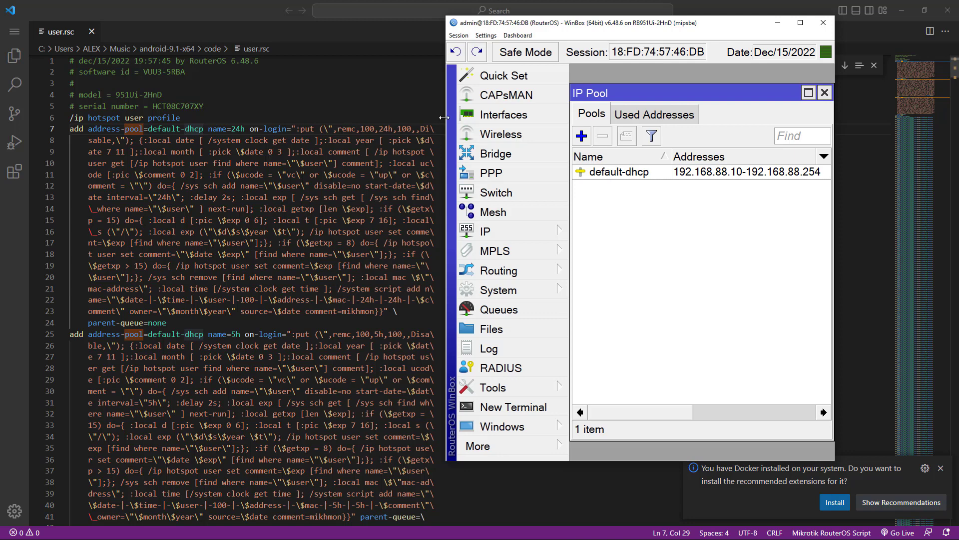
pyautogui.moveTo(447, 118); pyautogui.dragTo(359, 119)
pyautogui.click(540, 177)
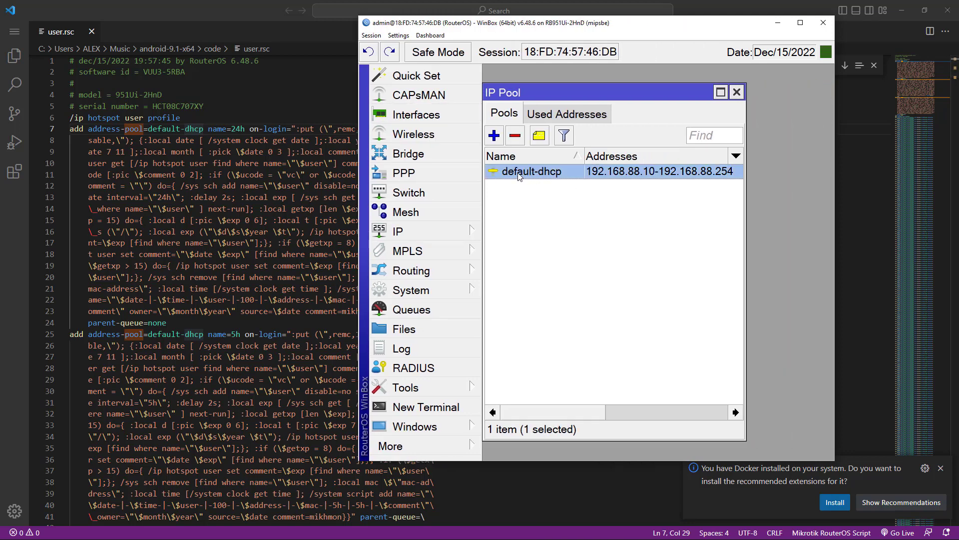
pyautogui.doubleClick(541, 176)
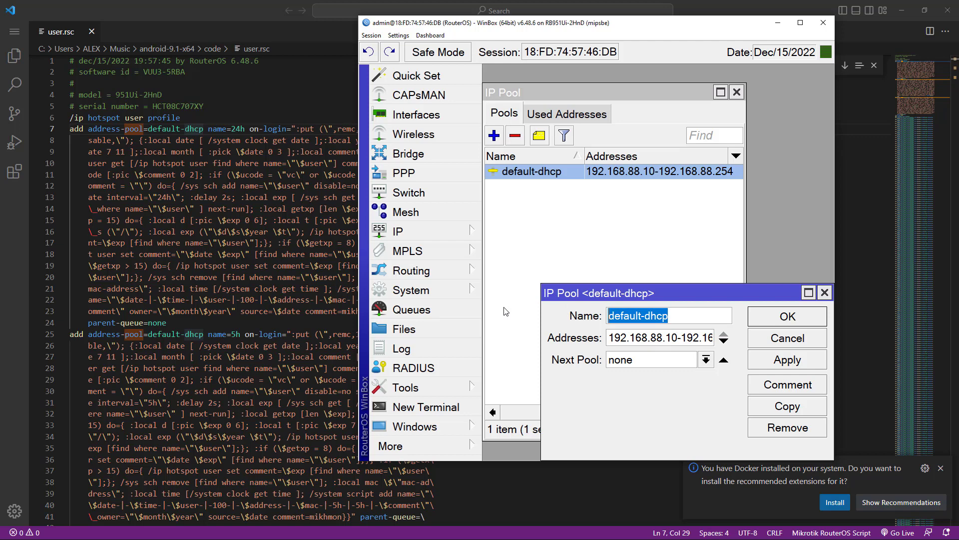
# Step: Cancel the half-typed 'pool hotspo' name and reopen default-dhcp with its Name selected
pyautogui.write('pool ')
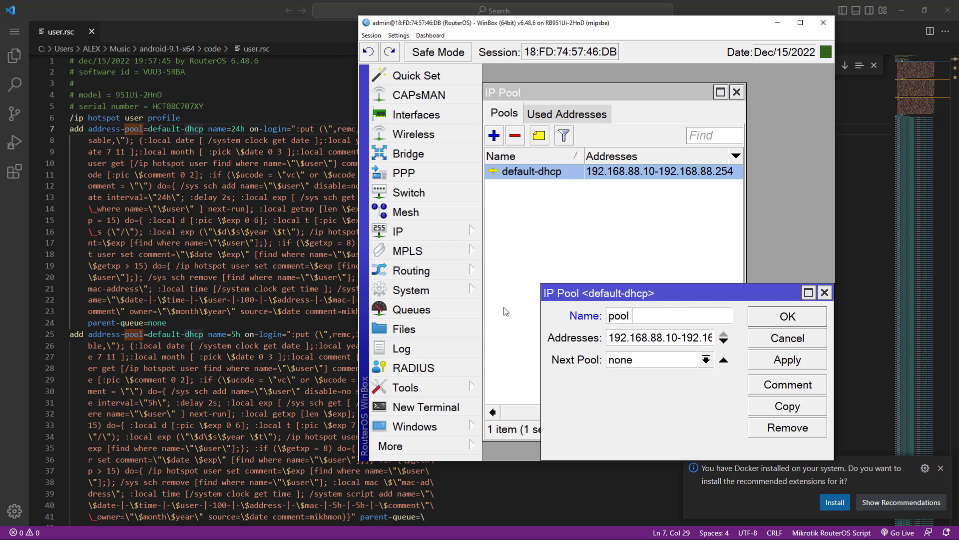
pyautogui.write('hotspot')
pyautogui.click(787, 341)
pyautogui.click(521, 209)
pyautogui.doubleClick(535, 178)
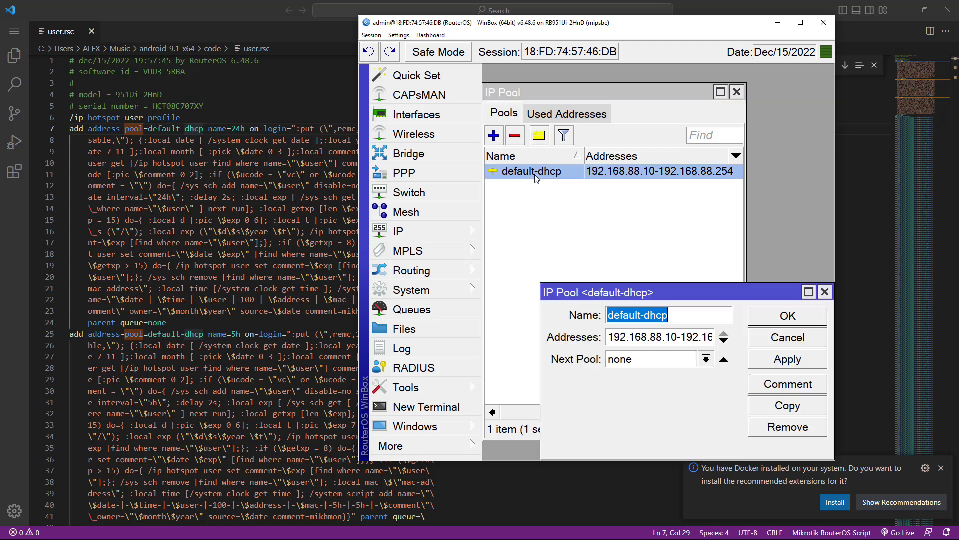
pyautogui.click(649, 316)
pyautogui.doubleClick(649, 315)
pyautogui.moveTo(649, 315); pyautogui.dragTo(624, 315)
pyautogui.click(448, 231)
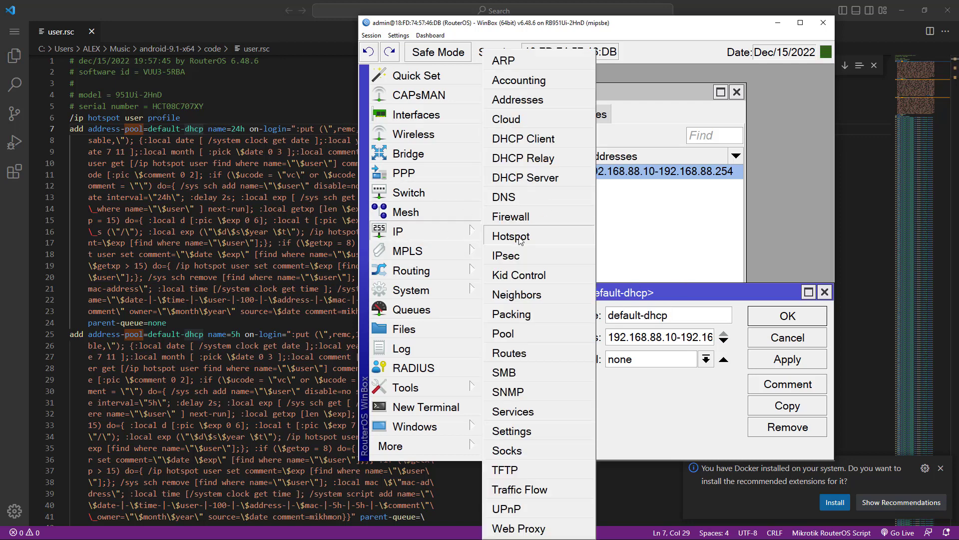
# Step: Open the hotspot1 server's settings under IP > Hotspot > Servers
pyautogui.click(526, 239)
pyautogui.click(503, 135)
pyautogui.click(504, 136)
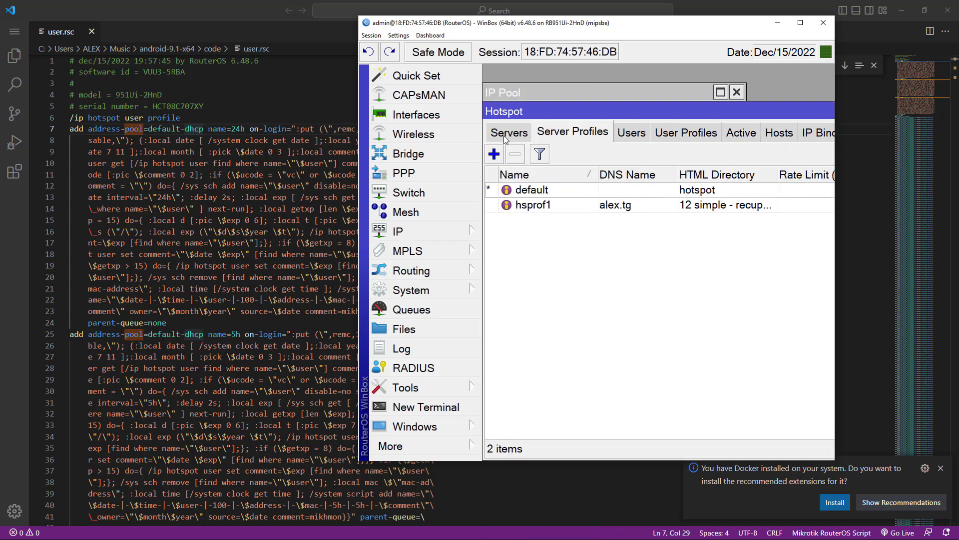
pyautogui.click(504, 136)
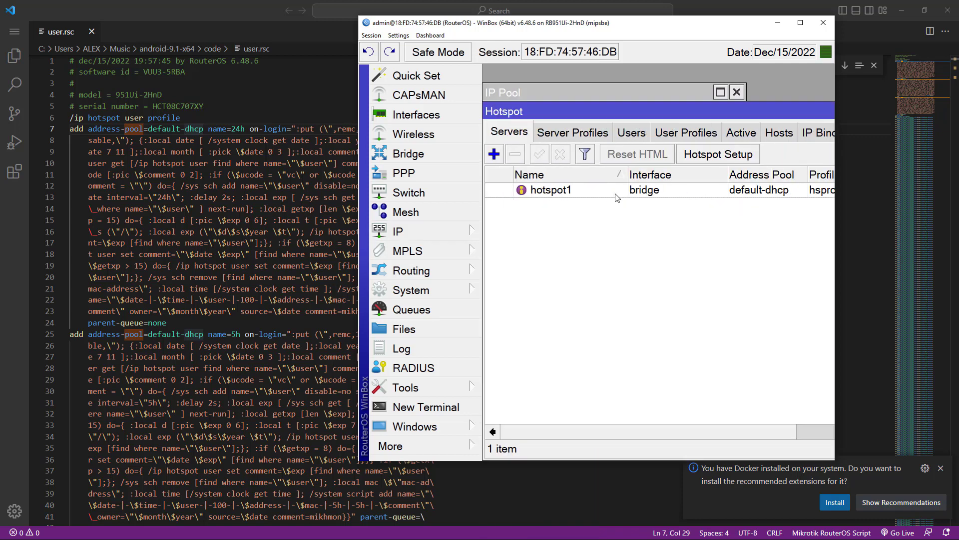
pyautogui.doubleClick(617, 191)
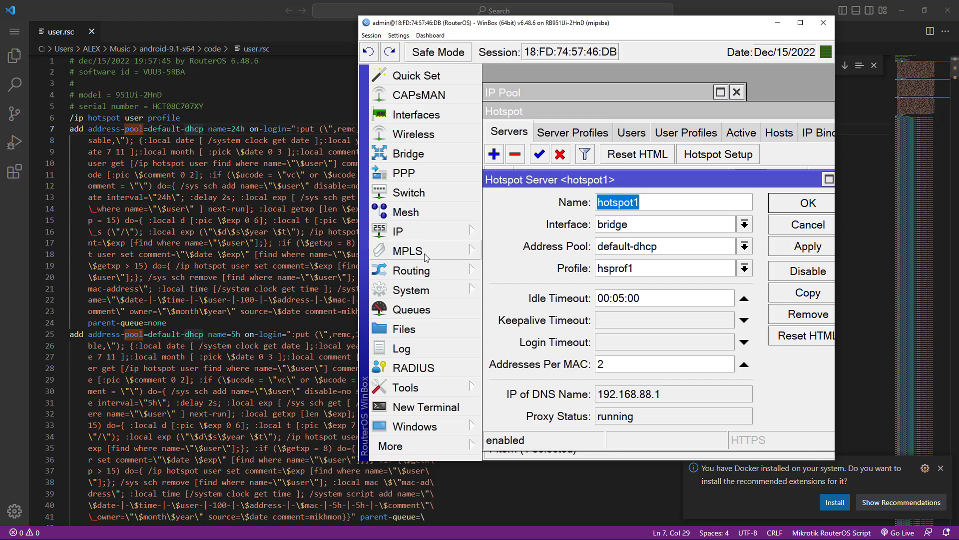
# Step: Rename the default-dhcp pool to 'pool lan' and confirm hotspot1 now uses it
pyautogui.click(451, 291)
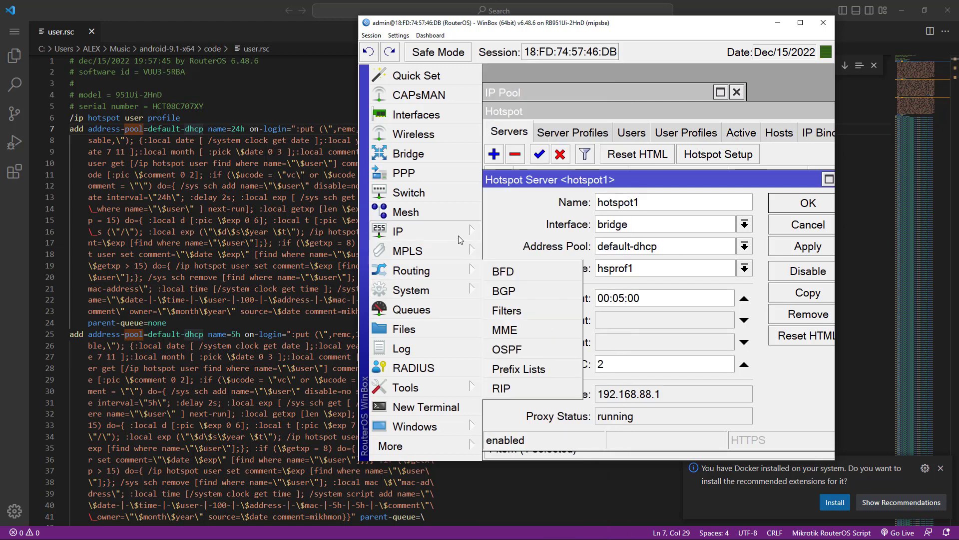
pyautogui.moveTo(440, 232)
pyautogui.click(510, 331)
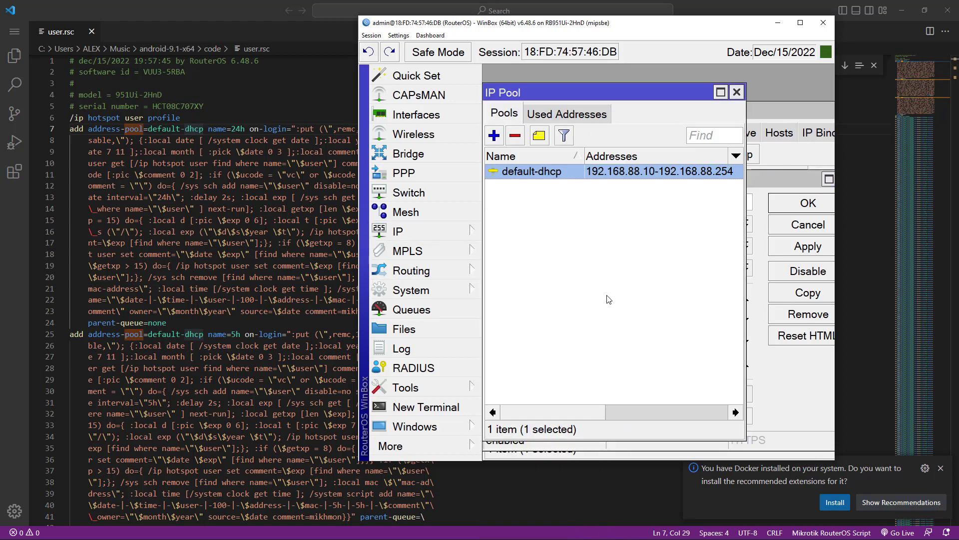
pyautogui.doubleClick(558, 172)
pyautogui.write('p')
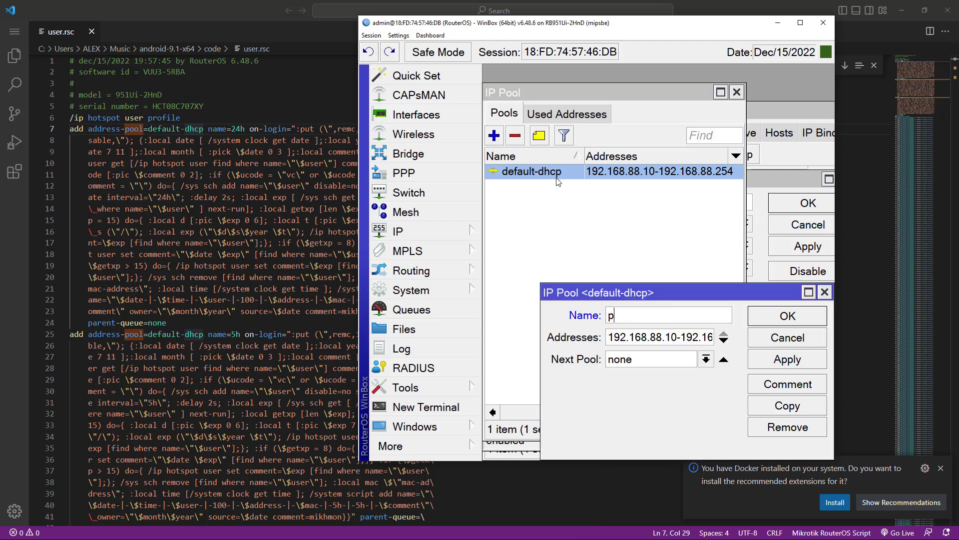
pyautogui.write('oo')
pyautogui.press('BackSpace')
pyautogui.press('BackSpace')
pyautogui.press('BackSpace')
pyautogui.write('pool lan')
pyautogui.click(775, 323)
pyautogui.click(766, 189)
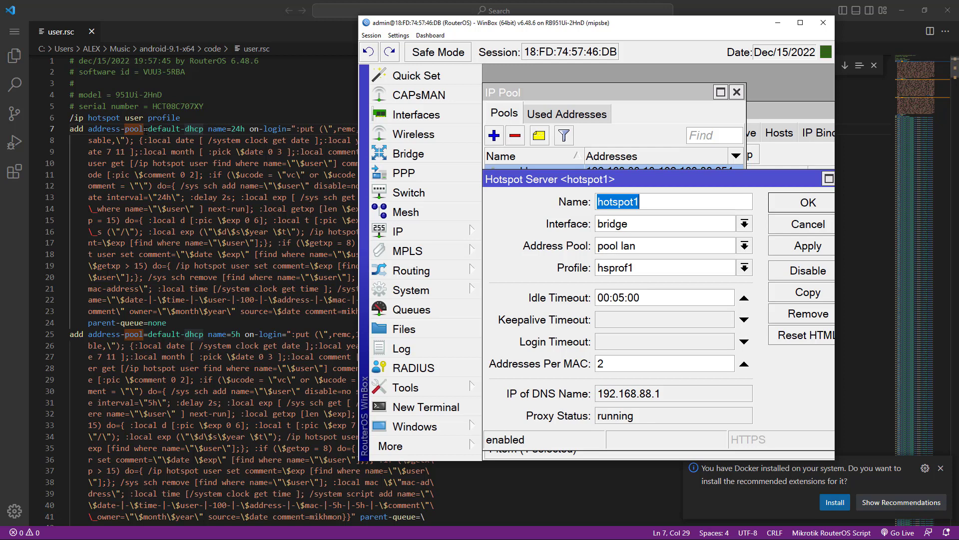
pyautogui.click(530, 165)
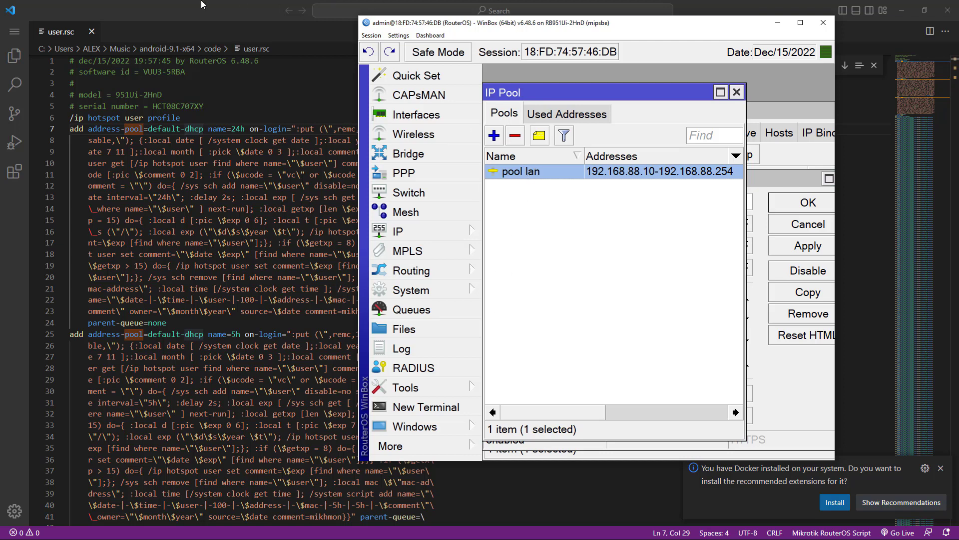
# Step: Highlight the tutorial's import heading and warning that pool names must match script and router
pyautogui.press('super')
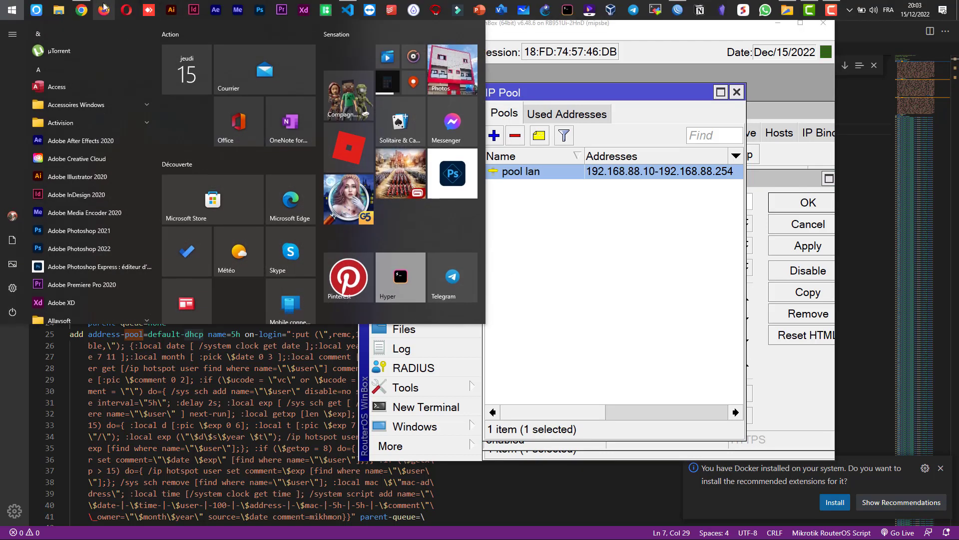
pyautogui.click(86, 6)
pyautogui.scroll(-3, 393, 345)
pyautogui.moveTo(205, 185); pyautogui.dragTo(595, 240)
pyautogui.scroll(1, 483, 215)
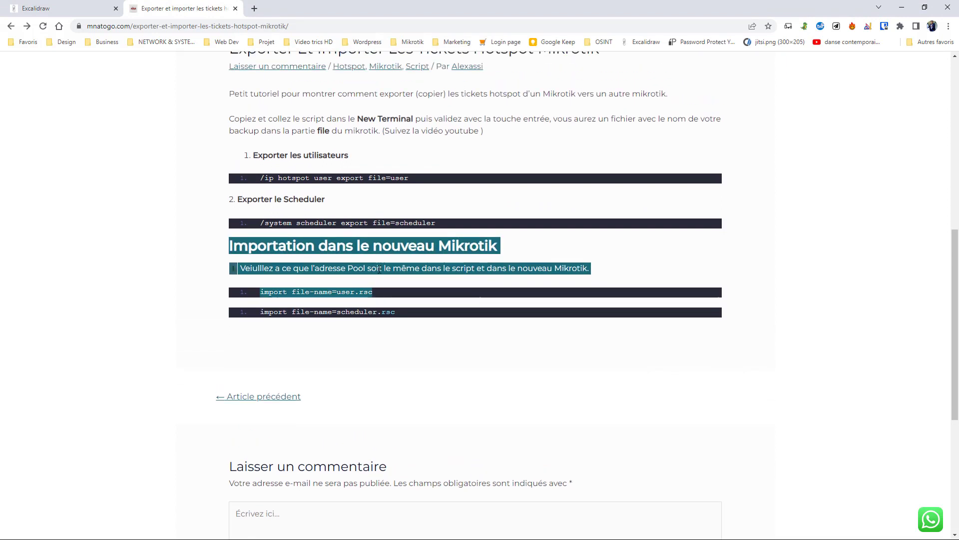
pyautogui.click(244, 266)
pyautogui.moveTo(220, 252); pyautogui.dragTo(597, 270)
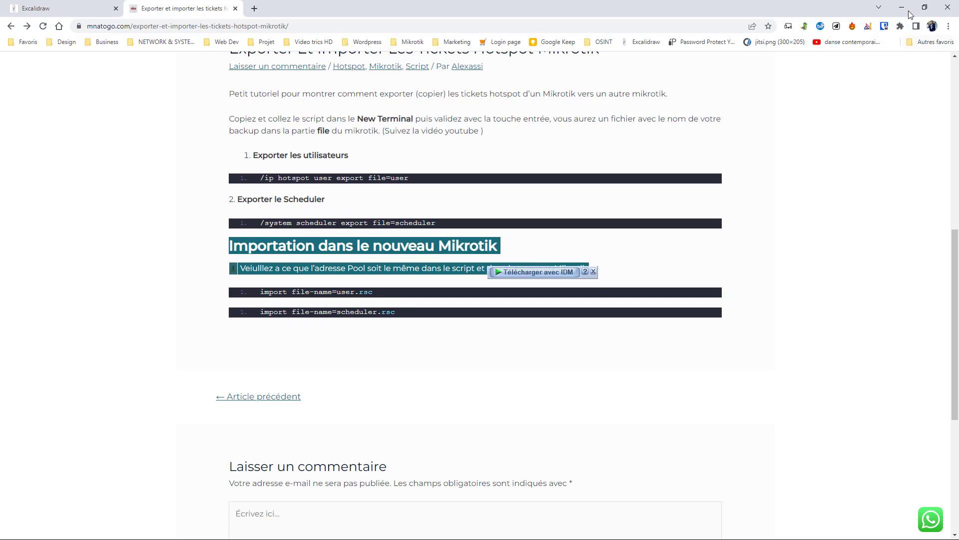
pyautogui.click(902, 8)
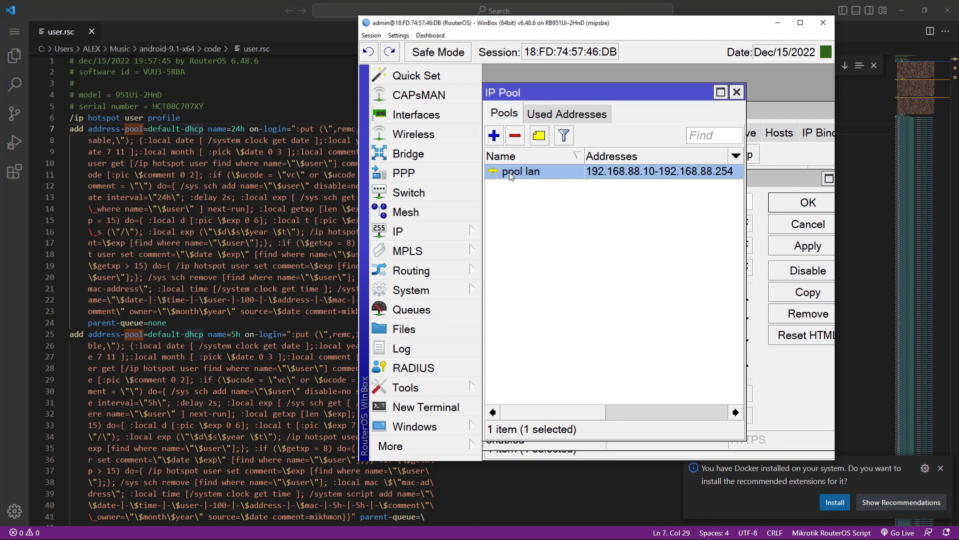
# Step: Open the pool lan entry in WinBox, then return to user.rsc's search
pyautogui.doubleClick(512, 176)
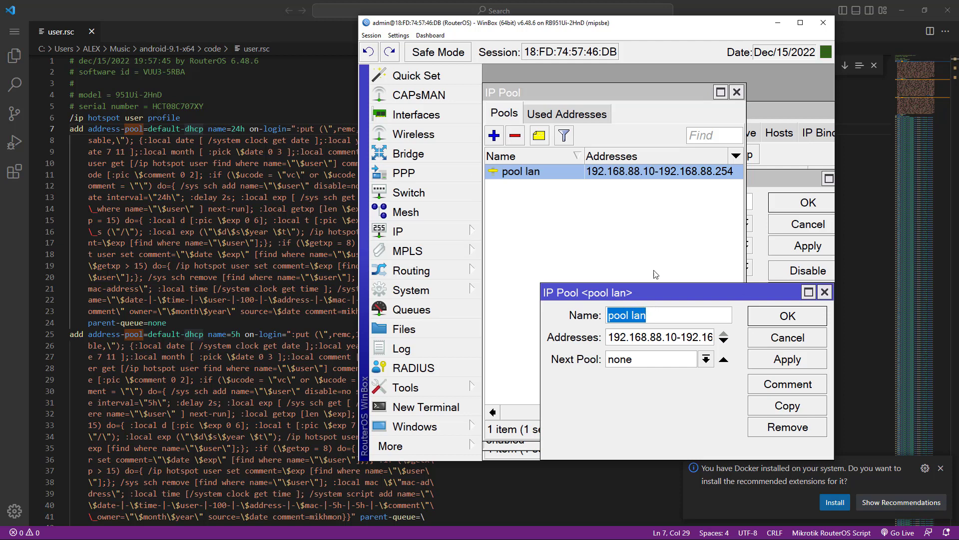
pyautogui.click(300, 163)
pyautogui.hotkey('ctrl', 'f')
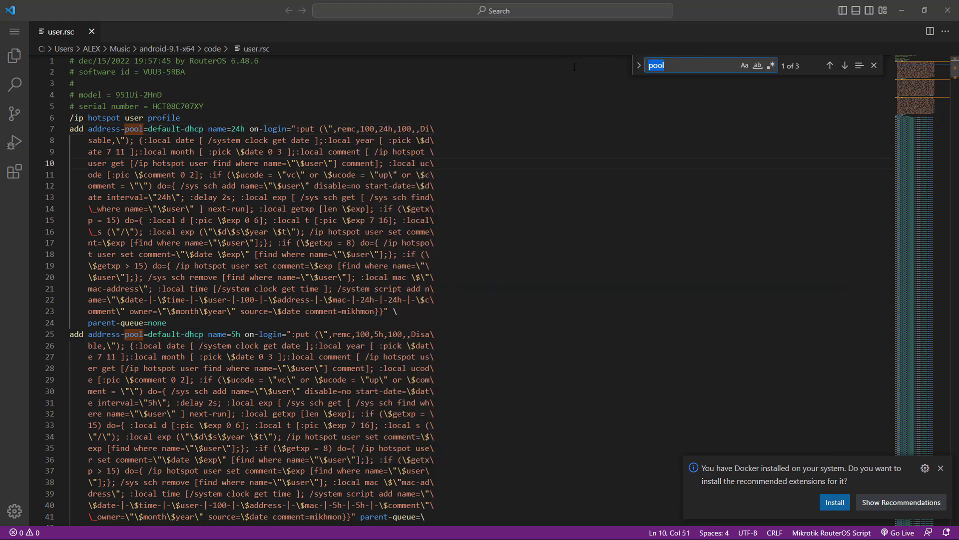
# Step: Select default-dhcp in user.rsc and bring up find-and-replace with its replacement field
pyautogui.moveTo(149, 128); pyautogui.dragTo(204, 129)
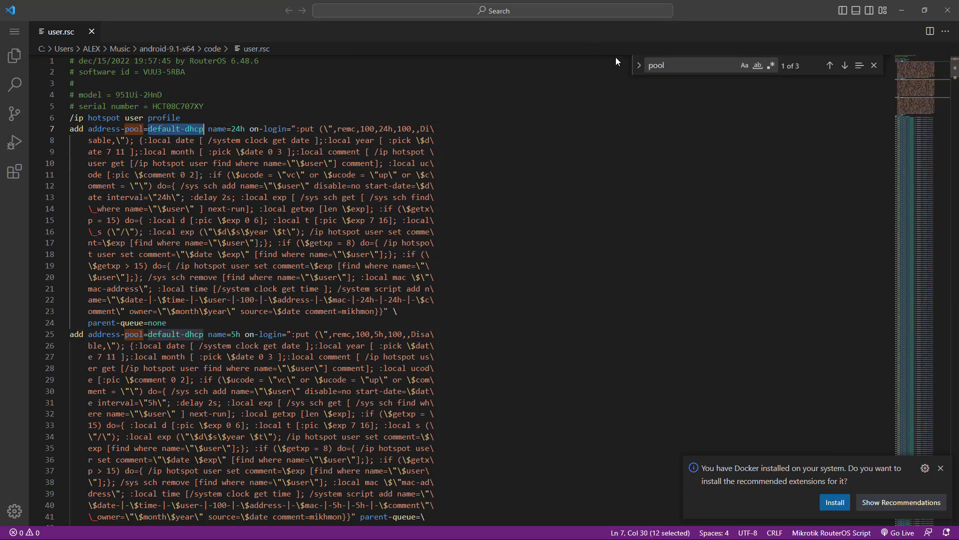
pyautogui.hotkey('ctrl', 'f')
pyautogui.press('Return')
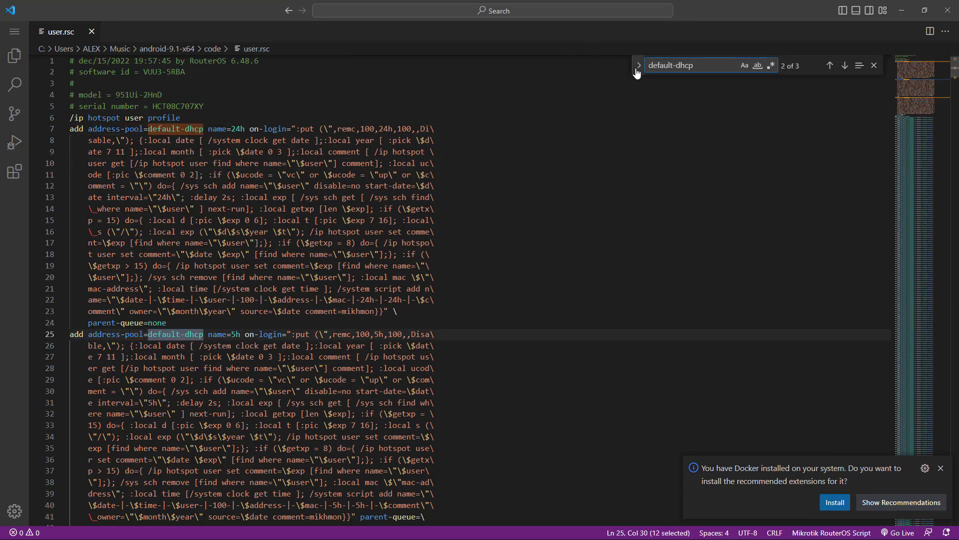
pyautogui.click(638, 74)
pyautogui.click(659, 92)
pyautogui.hotkey('alt', 'Tab')
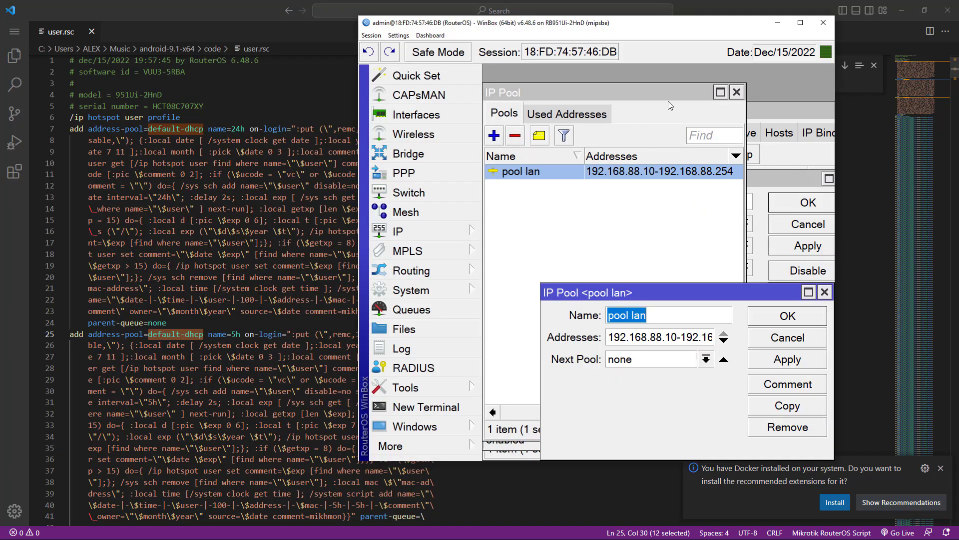
pyautogui.hotkey('alt', 'Tab')
pyautogui.hotkey('alt', 'Tab')
pyautogui.hotkey('alt', 'Tab')
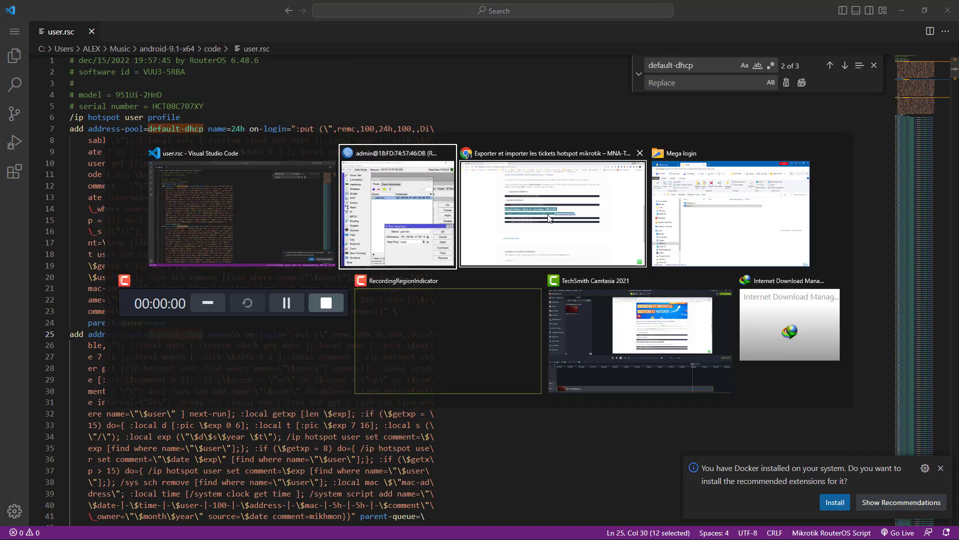
pyautogui.hotkey('alt', 'Tab')
pyautogui.hotkey('alt', 'Tab')
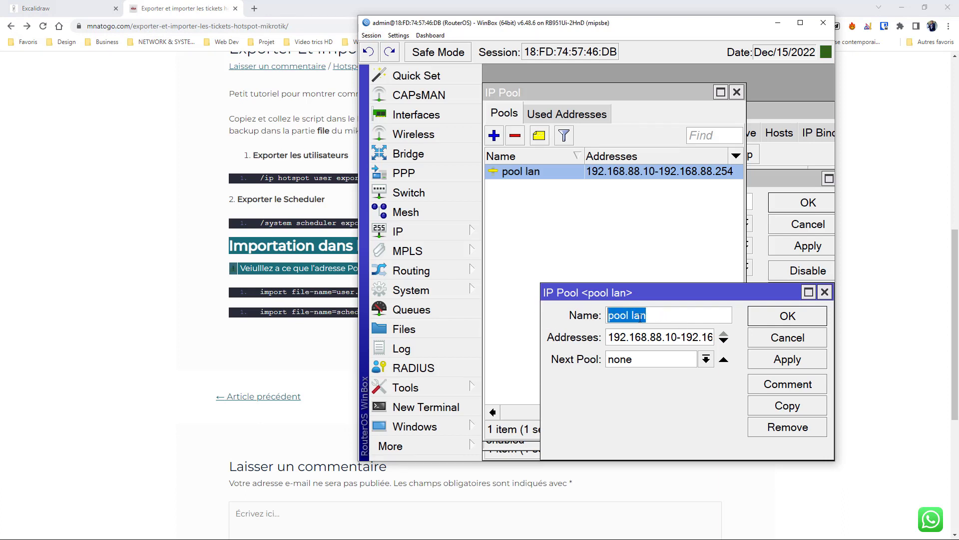
pyautogui.click(778, 22)
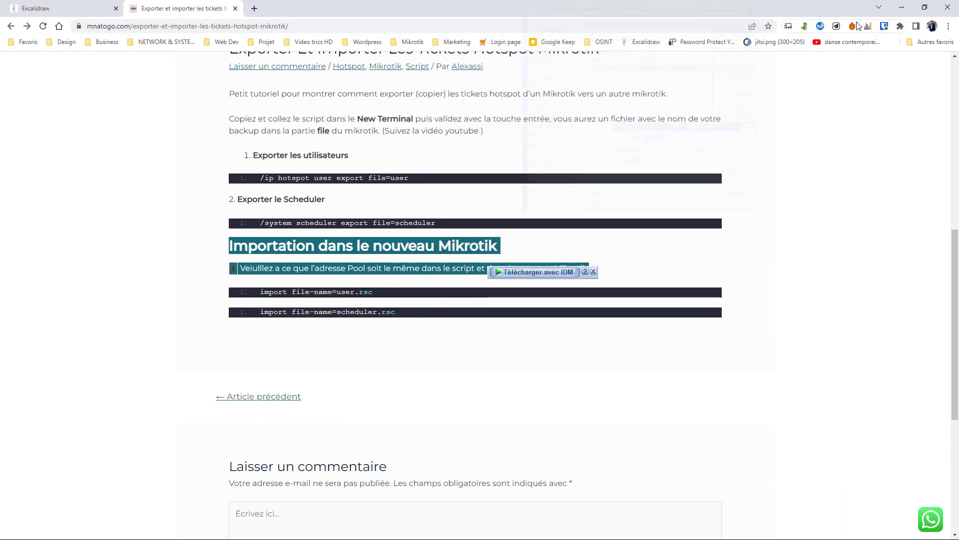
pyautogui.click(902, 7)
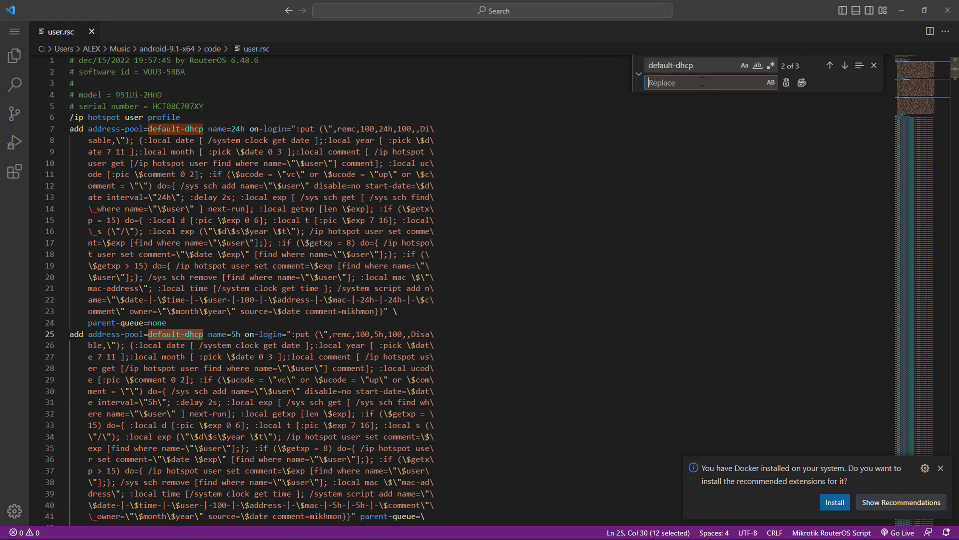
# Step: Replace every default-dhcp with pool-lan, check the updated lines, and close VS Code
pyautogui.write('pool-lan')
pyautogui.click(802, 82)
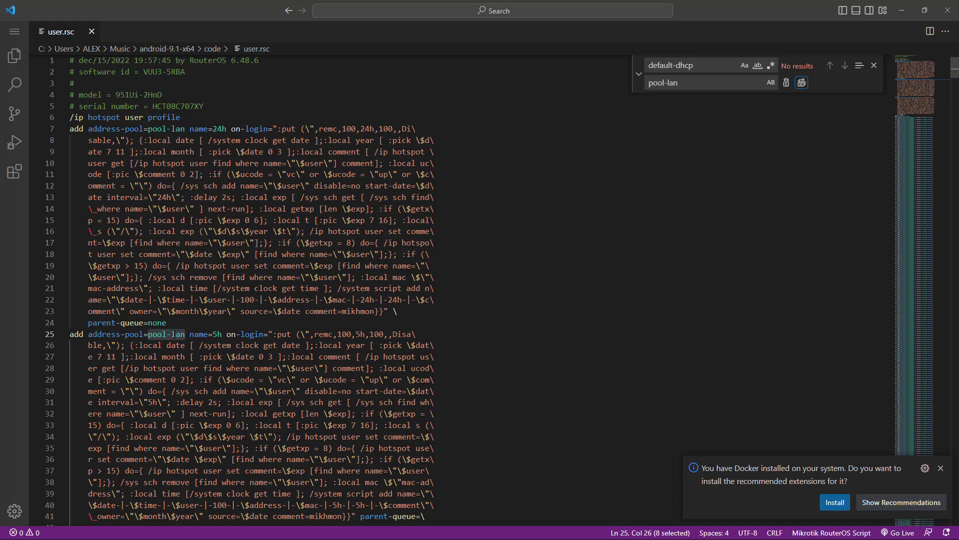
pyautogui.scroll(-5, 186, 181)
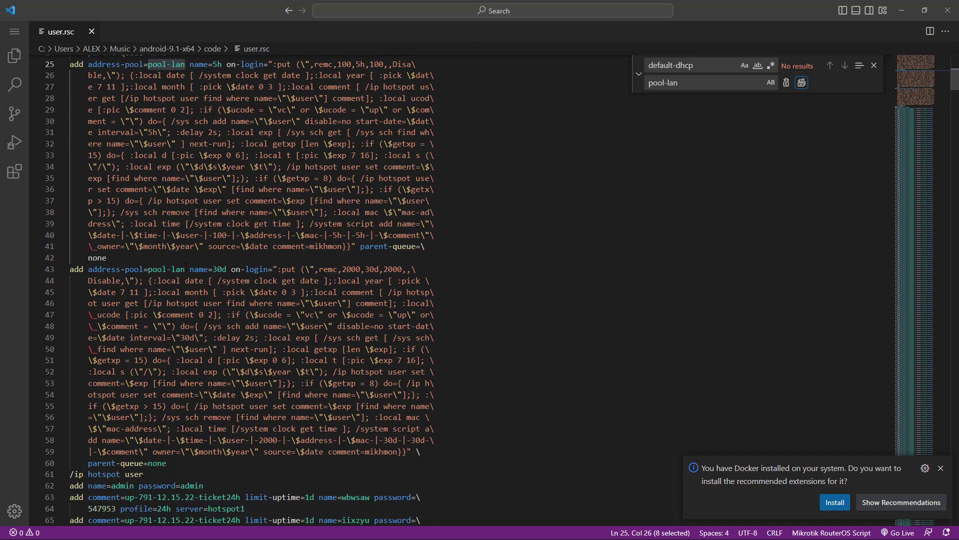
pyautogui.moveTo(186, 269); pyautogui.dragTo(154, 262)
pyautogui.click(167, 270)
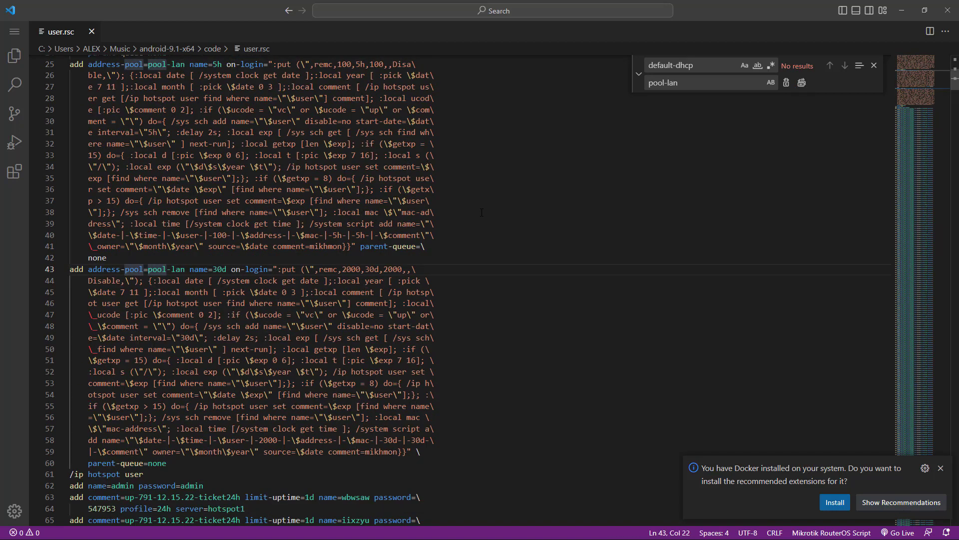
pyautogui.scroll(5, 481, 212)
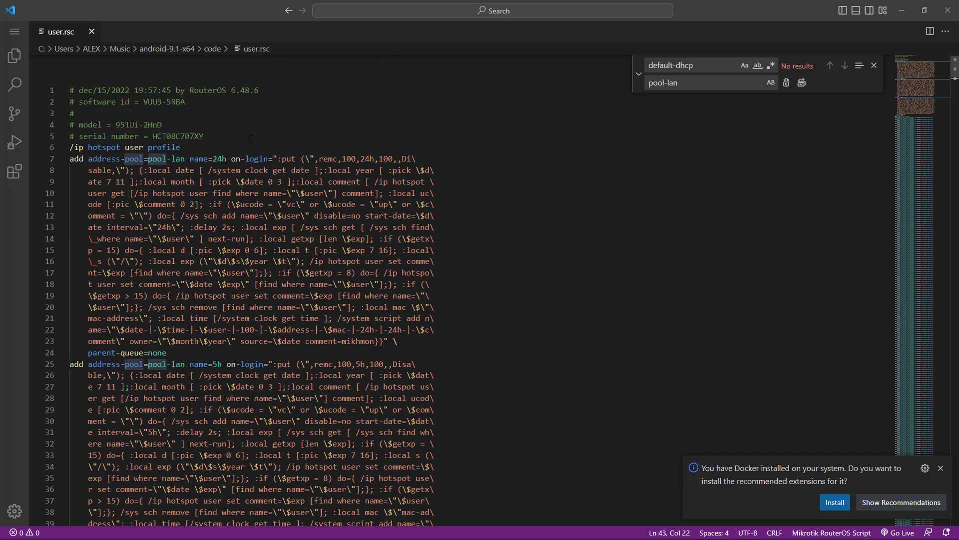
pyautogui.doubleClick(251, 139)
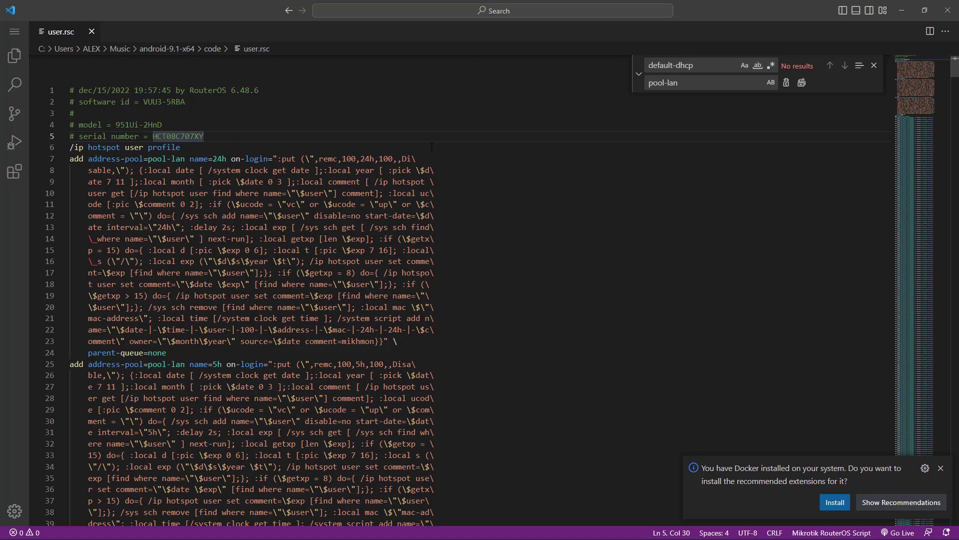
pyautogui.click(948, 10)
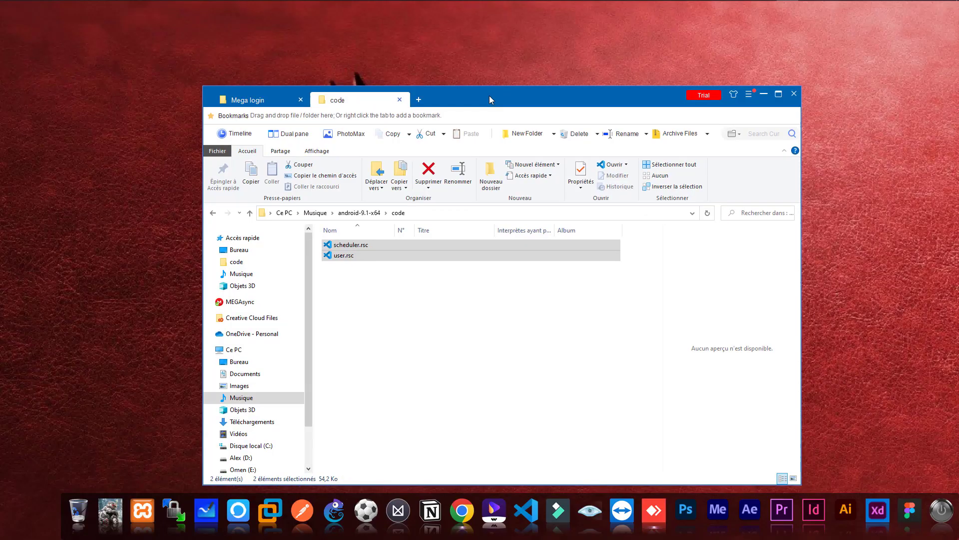
# Step: Select both .rsc files and close WinBox's IP Pool, Hotspot and hotspot server windows
pyautogui.moveTo(399, 361); pyautogui.dragTo(331, 239)
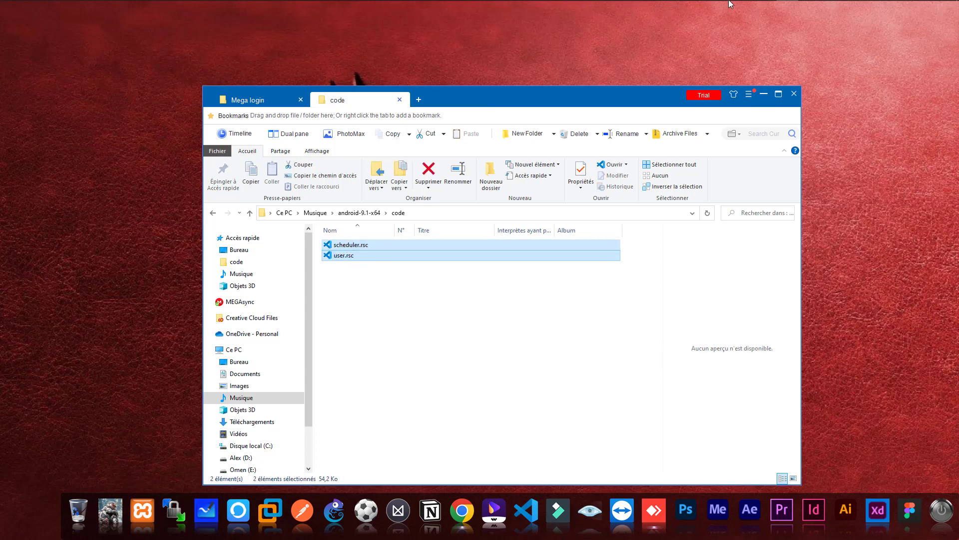
pyautogui.press('super')
pyautogui.click(681, 9)
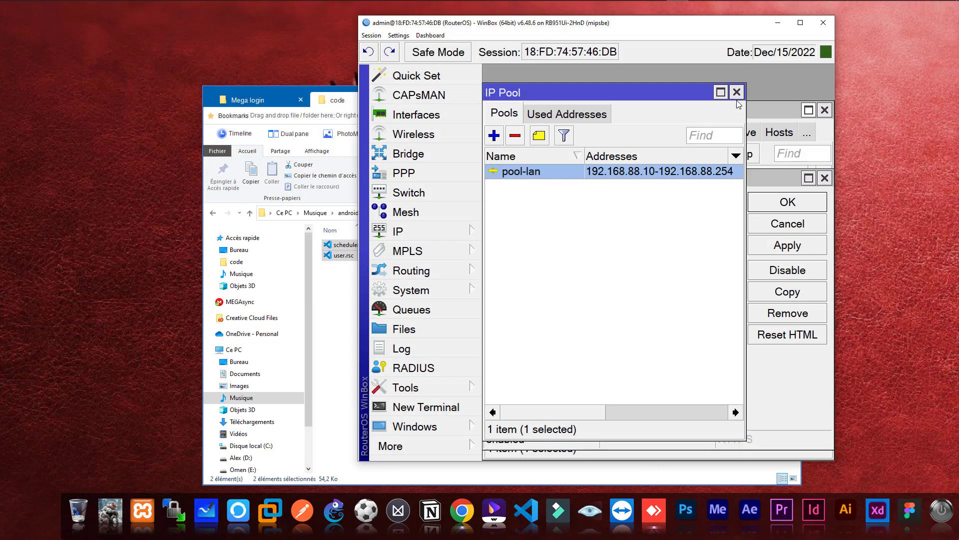
pyautogui.click(737, 92)
pyautogui.click(824, 110)
pyautogui.click(825, 178)
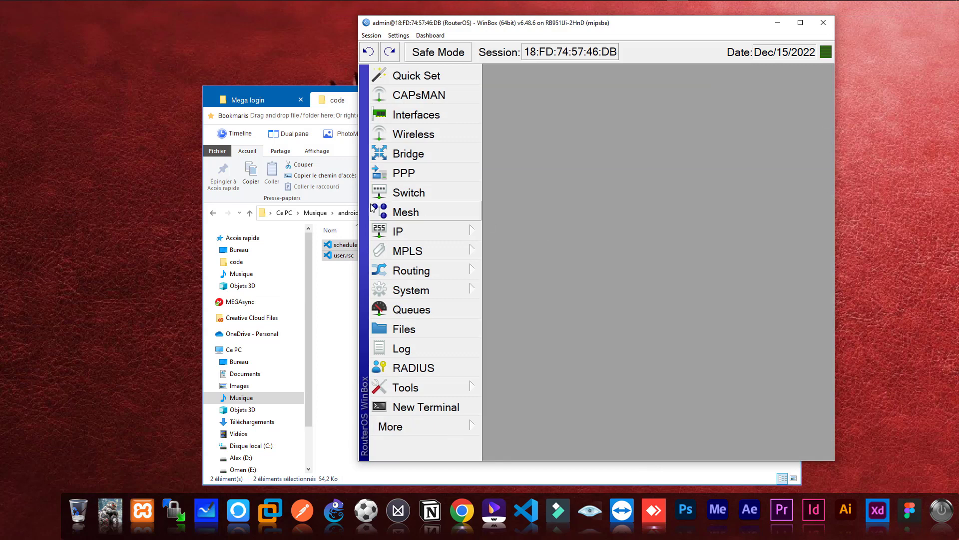
# Step: Drag scheduler.rsc and user.rsc from the code folder into the router's file list and verify them
pyautogui.click(334, 107)
pyautogui.moveTo(334, 107); pyautogui.dragTo(596, 134)
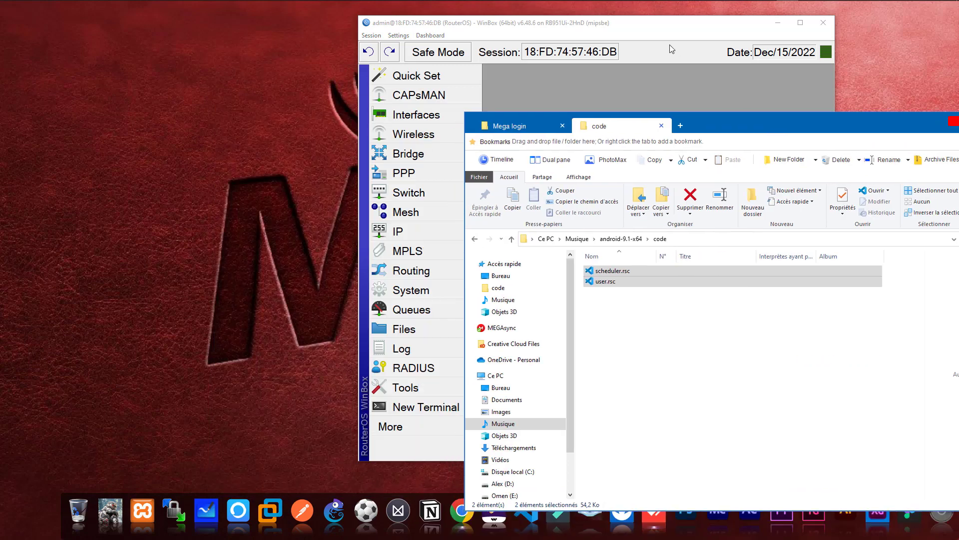
pyautogui.click(414, 26)
pyautogui.moveTo(493, 27); pyautogui.dragTo(161, 30)
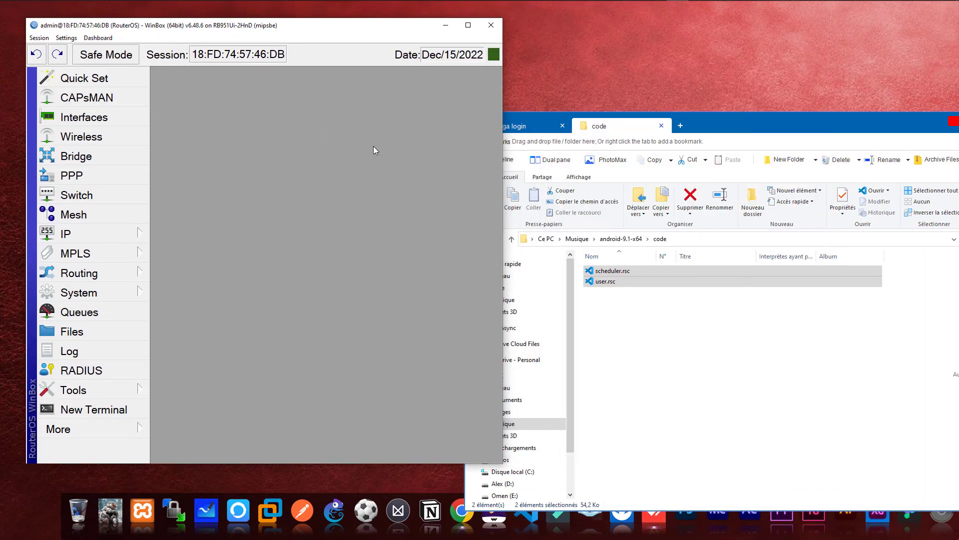
pyautogui.moveTo(600, 280); pyautogui.dragTo(270, 284)
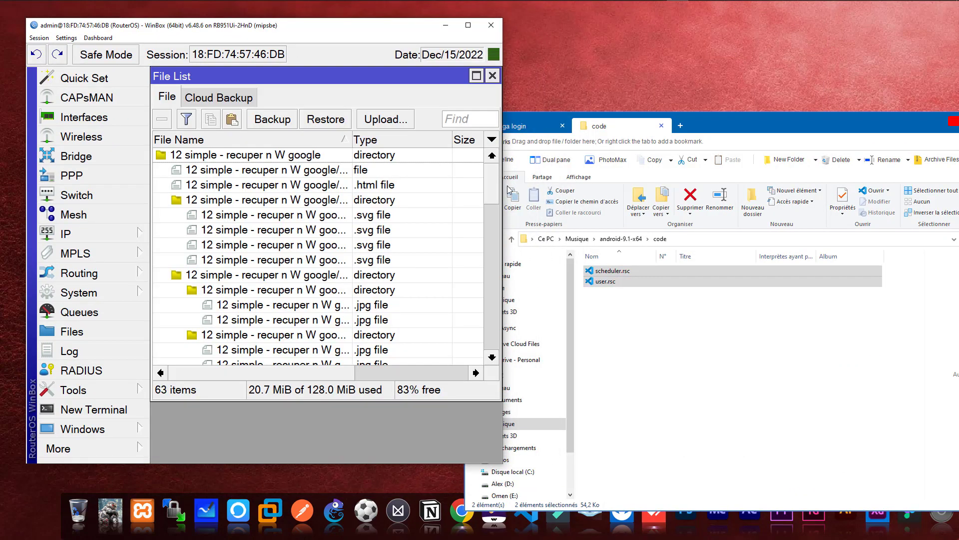
pyautogui.moveTo(496, 191); pyautogui.dragTo(465, 371)
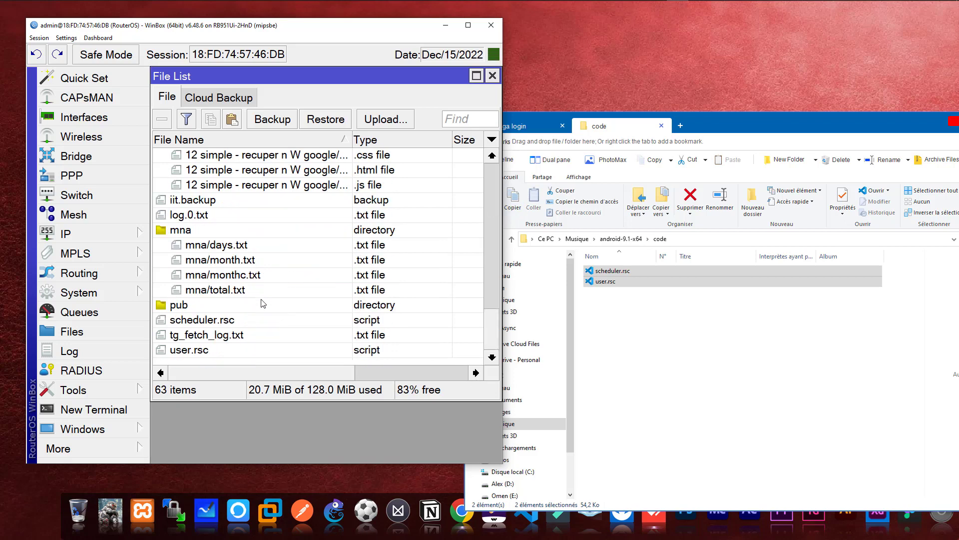
pyautogui.click(195, 324)
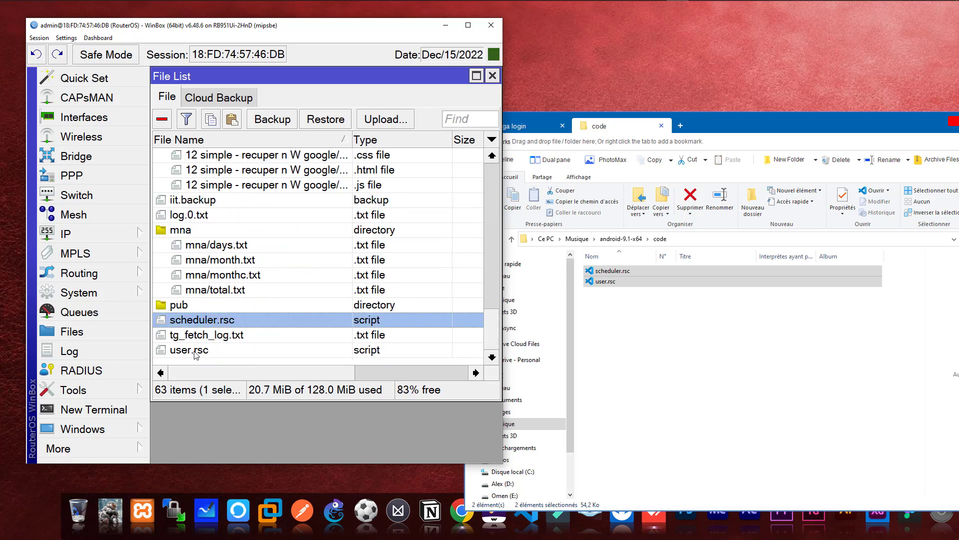
pyautogui.click(195, 351)
pyautogui.click(200, 323)
# Step: Close the code folder window and the router's file list
pyautogui.moveTo(921, 119); pyautogui.dragTo(791, 112)
pyautogui.click(921, 117)
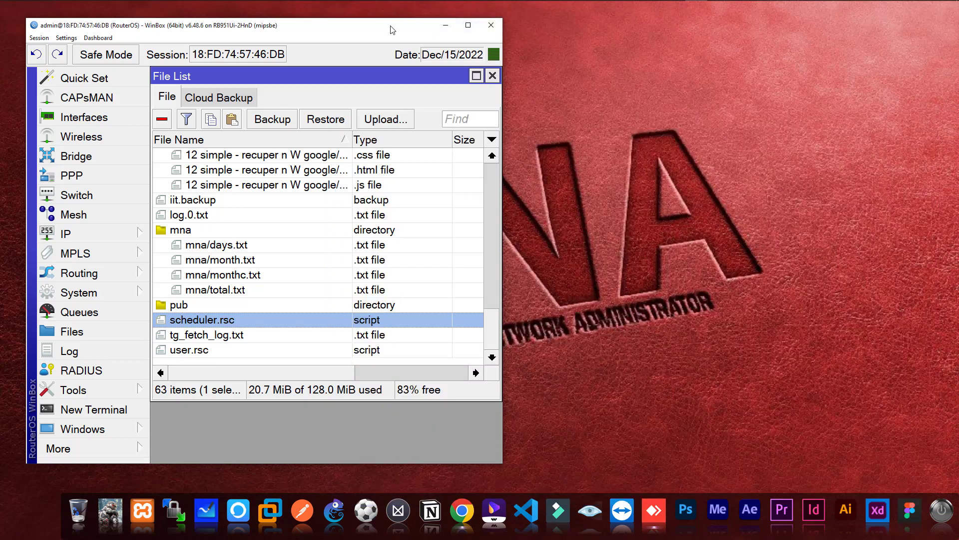
pyautogui.moveTo(393, 28); pyautogui.dragTo(627, 43)
pyautogui.click(726, 92)
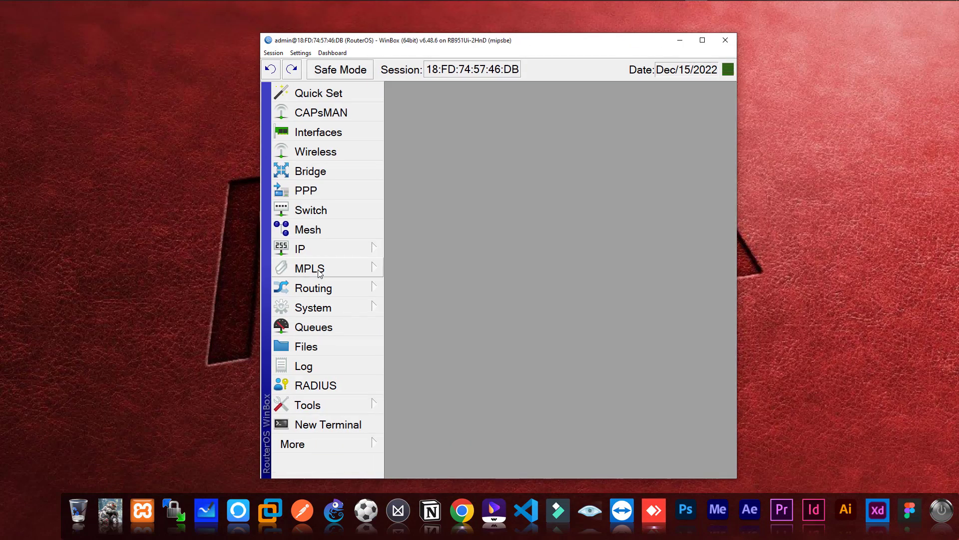
# Step: Check the tutorial's user.rsc and scheduler.rsc import commands in a restored Chrome window, then return to WinBox
pyautogui.click(703, 40)
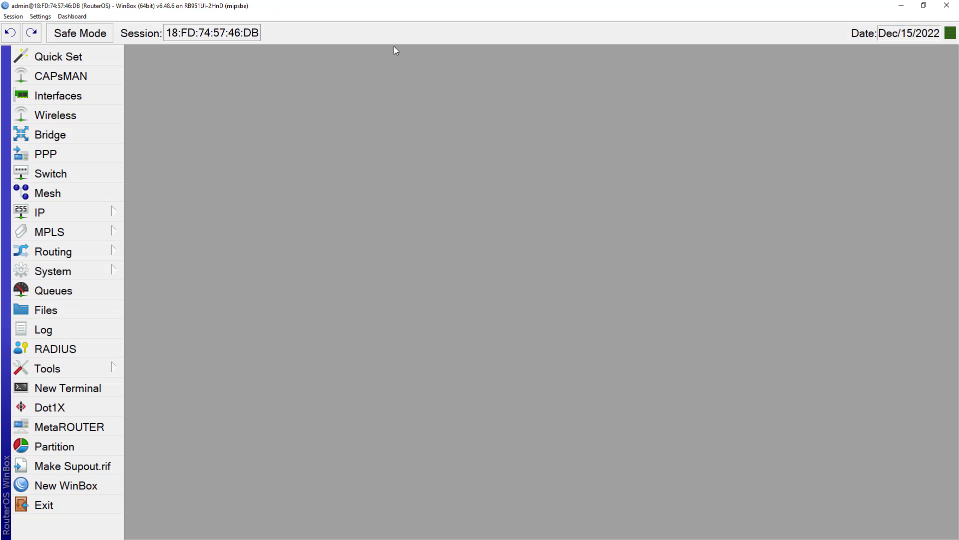
pyautogui.press('super')
pyautogui.click(85, 5)
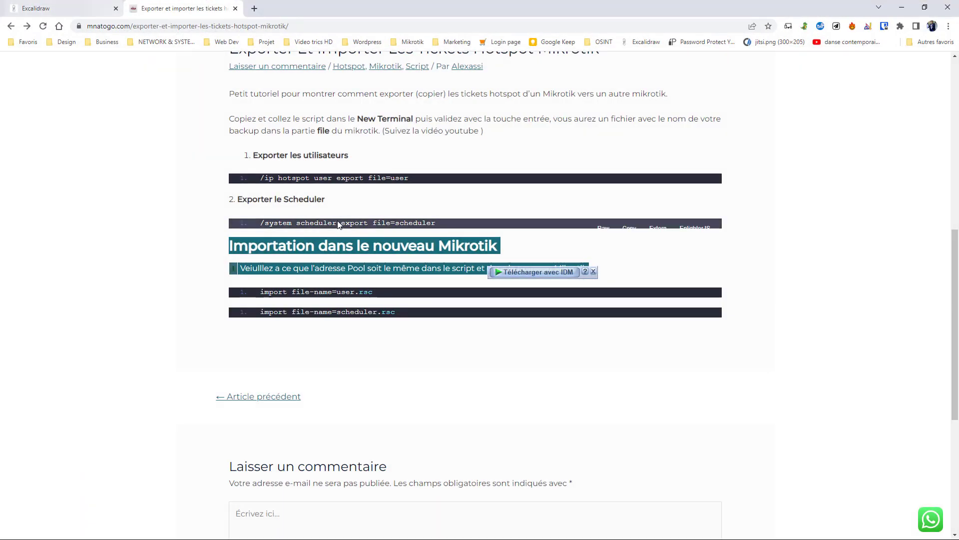
pyautogui.click(213, 225)
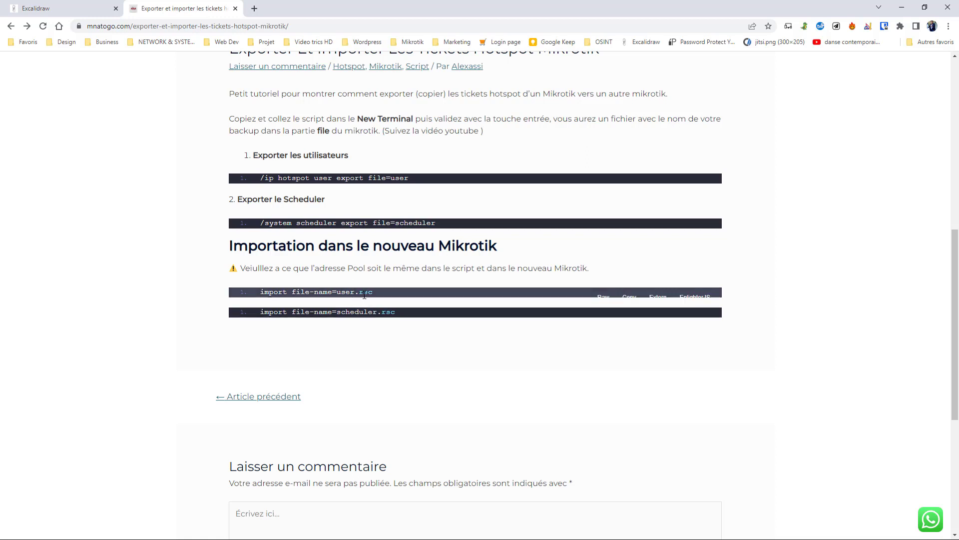
pyautogui.doubleClick(670, 8)
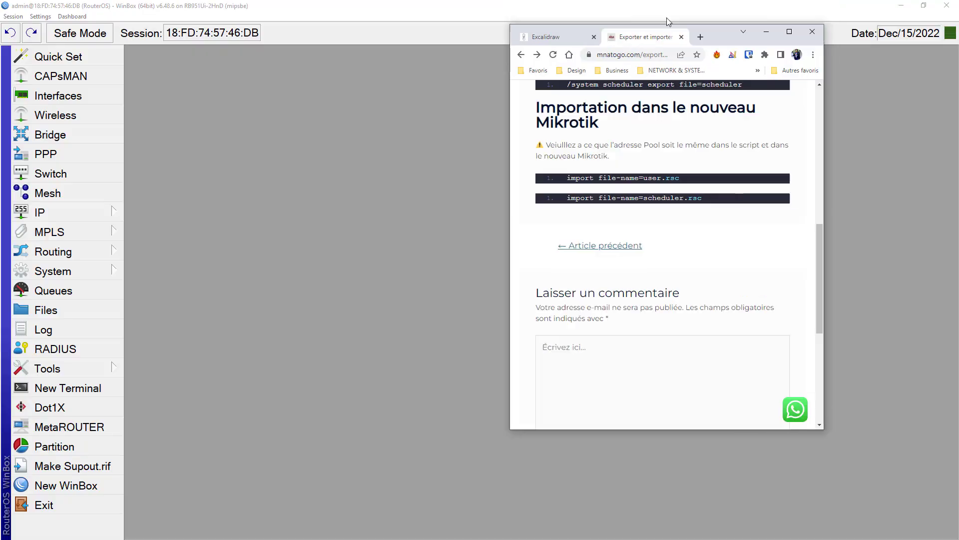
pyautogui.click(483, 89)
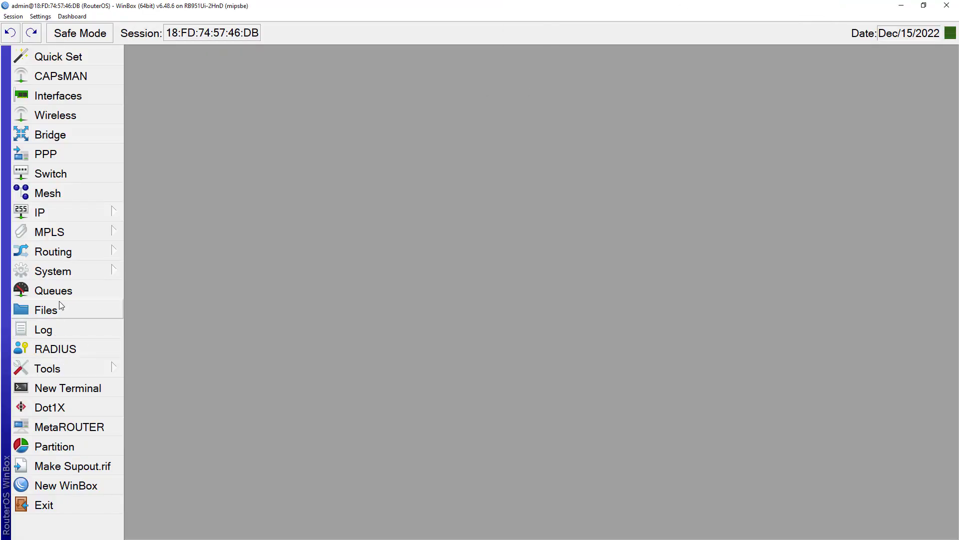
# Step: In IP > Hotspot, confirm Users holds only trial-users and Profiles only default, then start a New Terminal
pyautogui.click(91, 214)
pyautogui.click(152, 237)
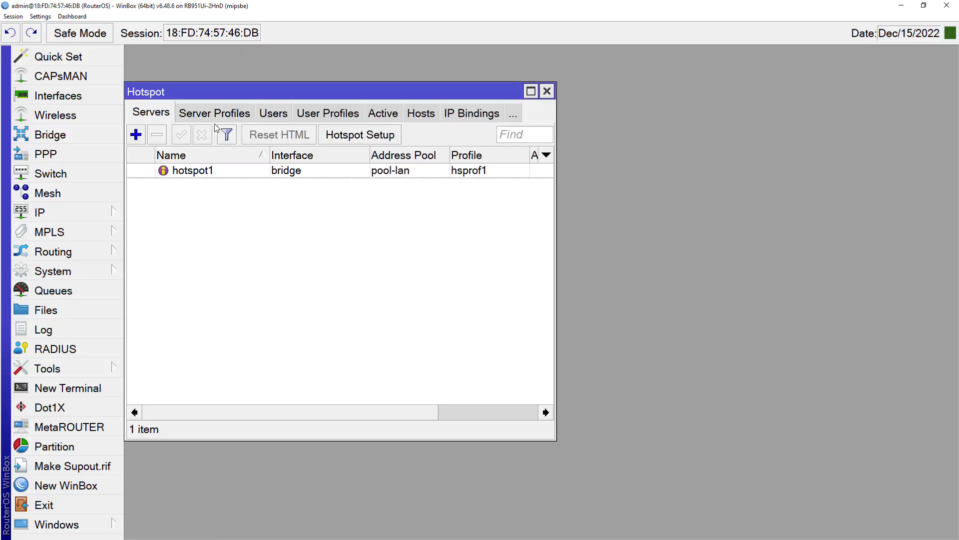
pyautogui.click(270, 117)
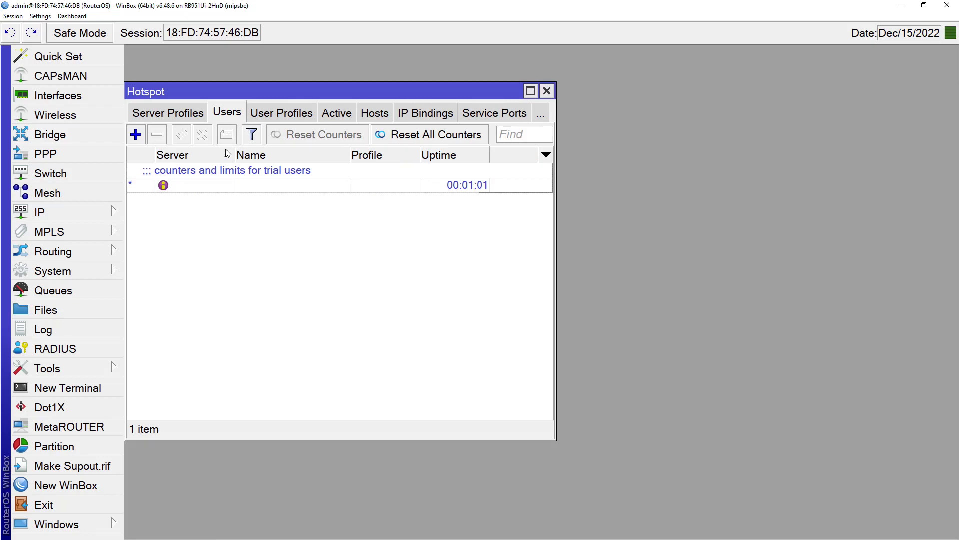
pyautogui.click(272, 115)
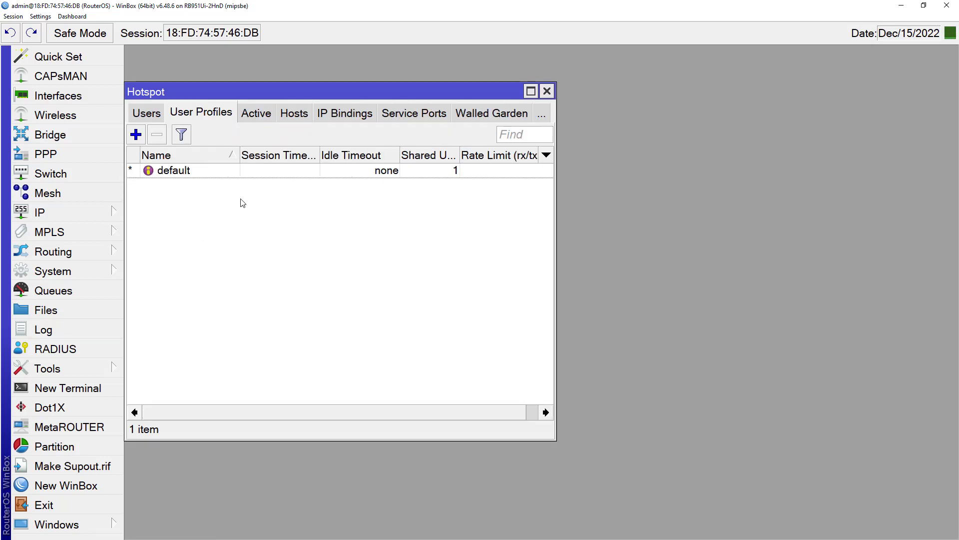
pyautogui.click(147, 116)
pyautogui.moveTo(231, 99); pyautogui.dragTo(238, 84)
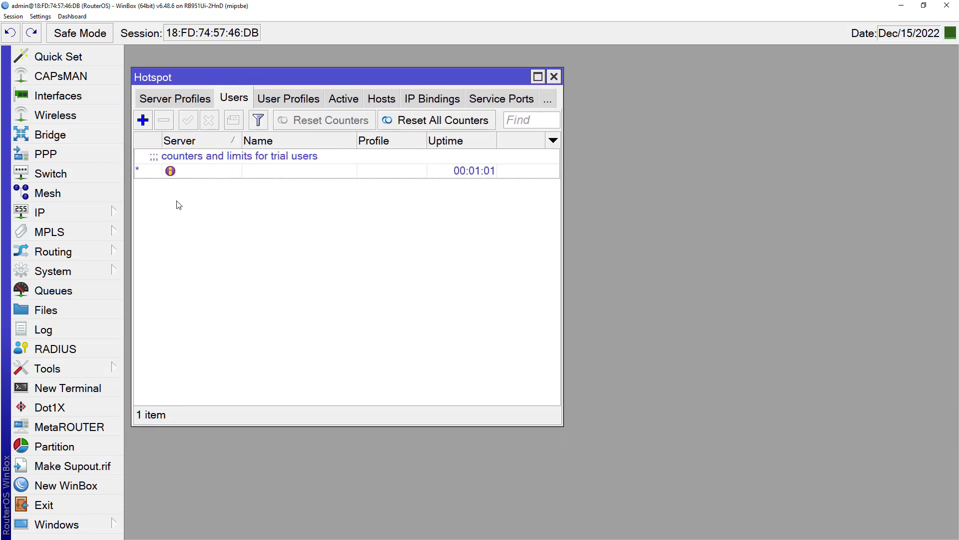
pyautogui.click(70, 388)
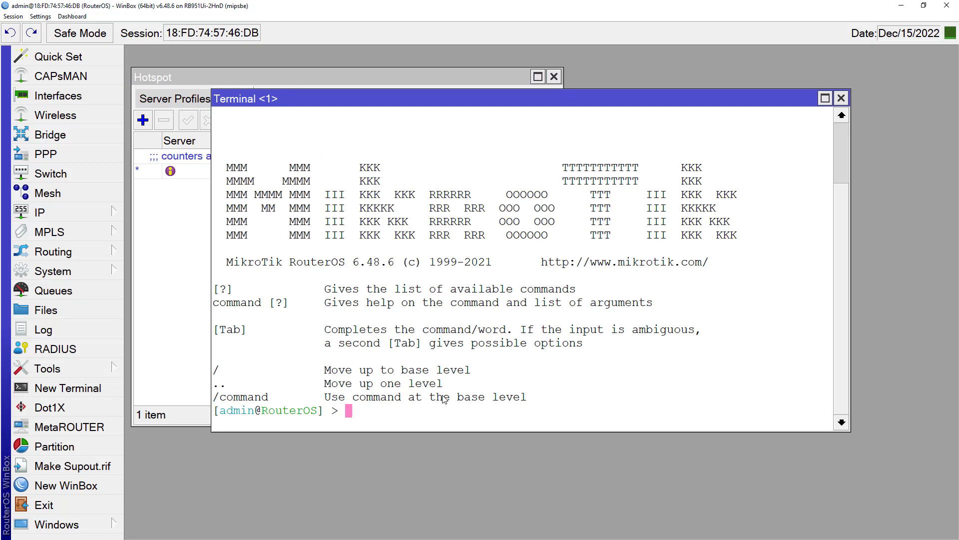
# Step: Run 'import file-name=user.rsc' in the terminal
pyautogui.write('import fil')
pyautogui.press('Tab')
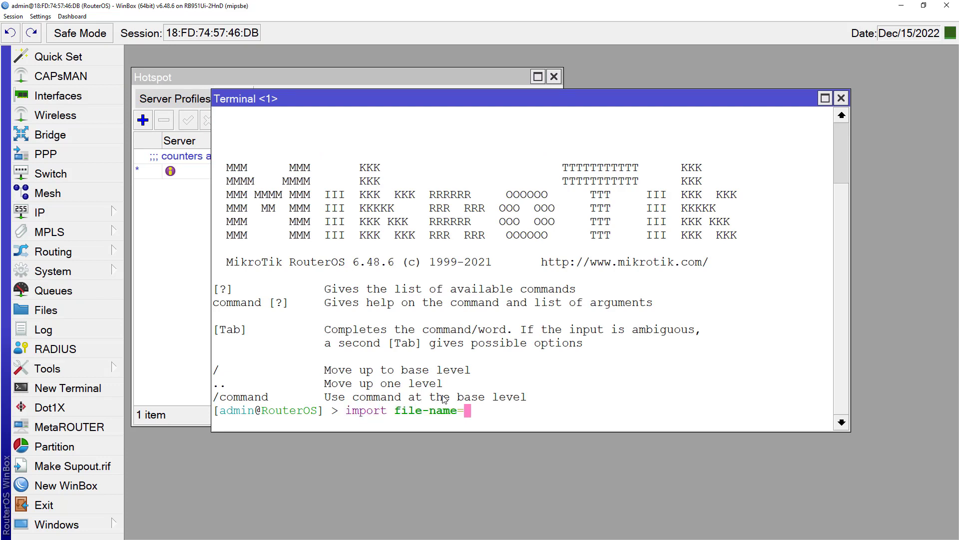
pyautogui.write('user.rsc')
pyautogui.press('BackSpace')
pyautogui.moveTo(412, 103); pyautogui.dragTo(433, 152)
pyautogui.press('Return')
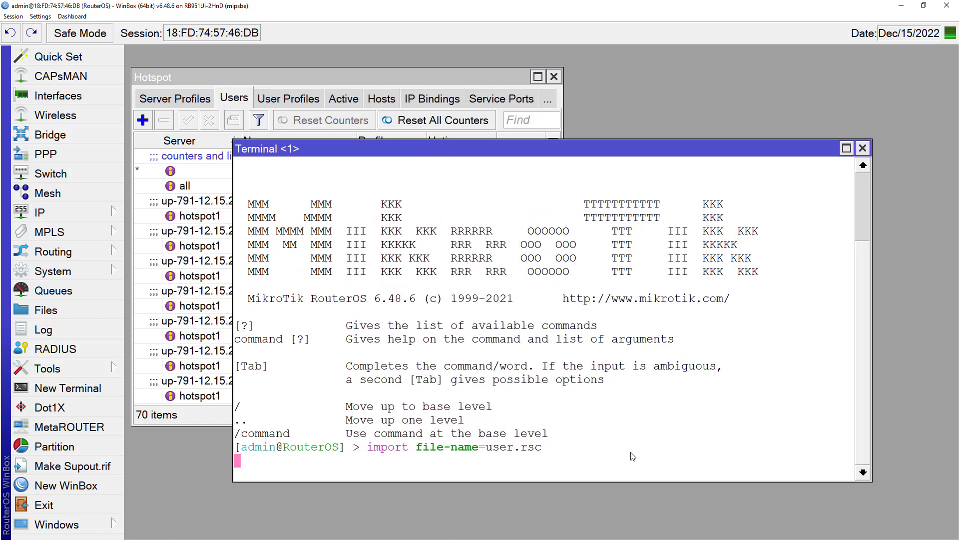
# Step: Review the 401 imported hotspot users and the new 5h, 24h and 30d user profiles
pyautogui.click(175, 419)
pyautogui.scroll(-9, 367, 274)
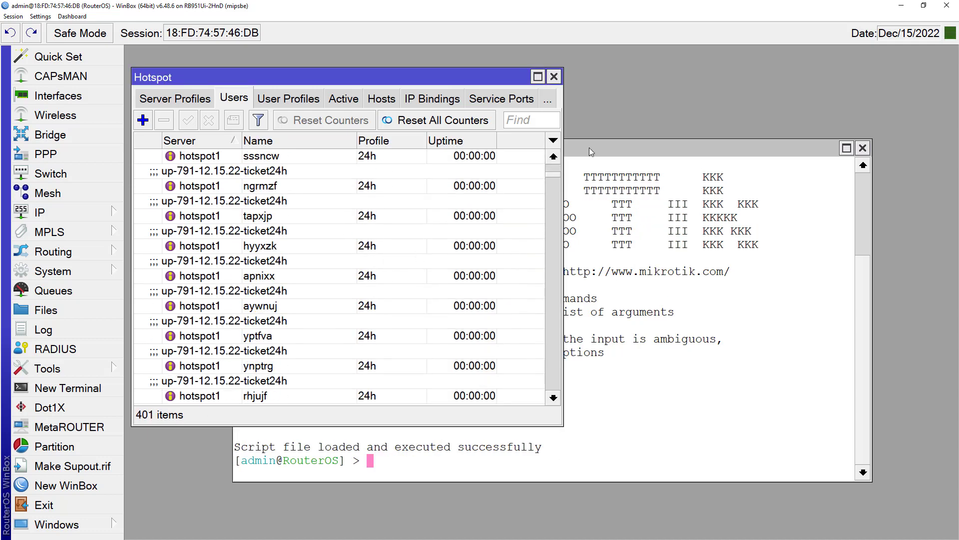
pyautogui.scroll(-15, 543, 388)
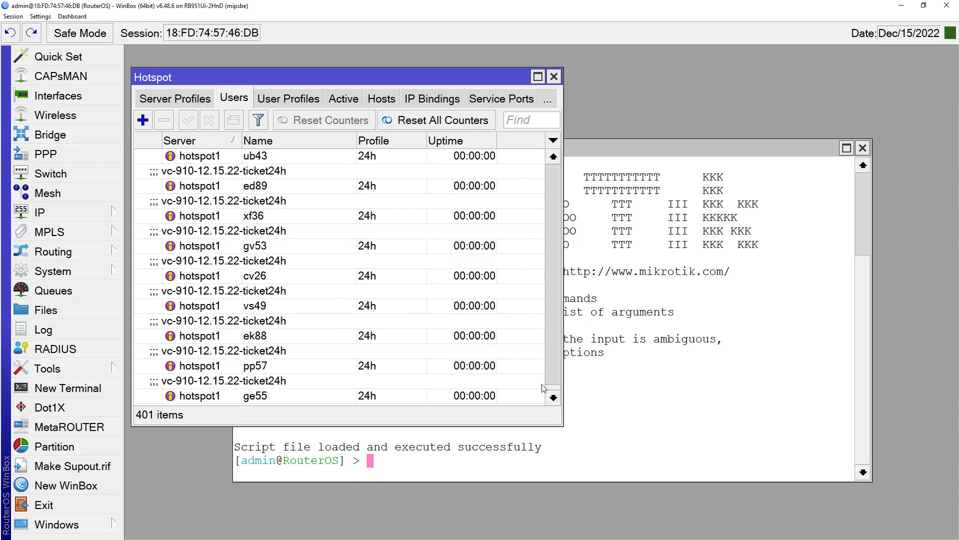
pyautogui.click(275, 100)
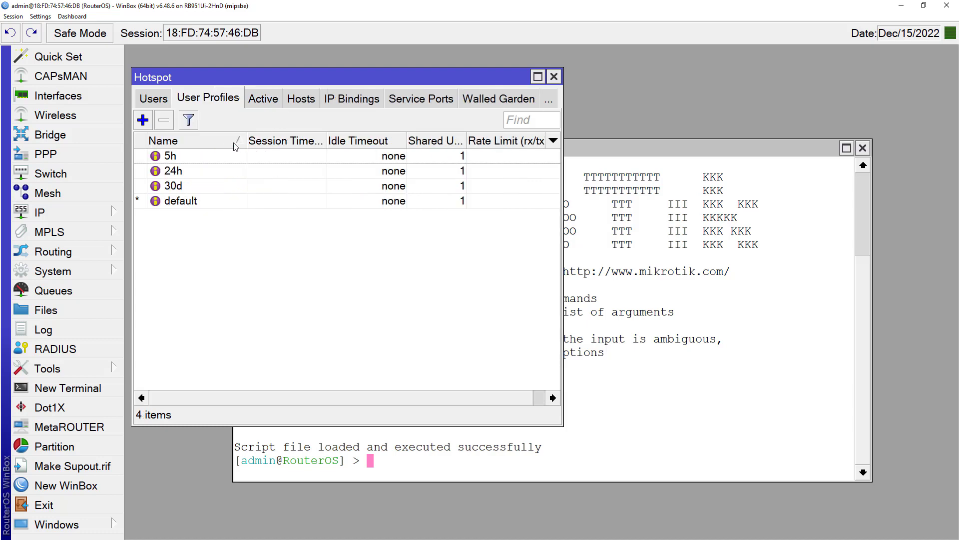
pyautogui.click(193, 158)
pyautogui.click(189, 185)
pyautogui.click(187, 158)
pyautogui.click(195, 188)
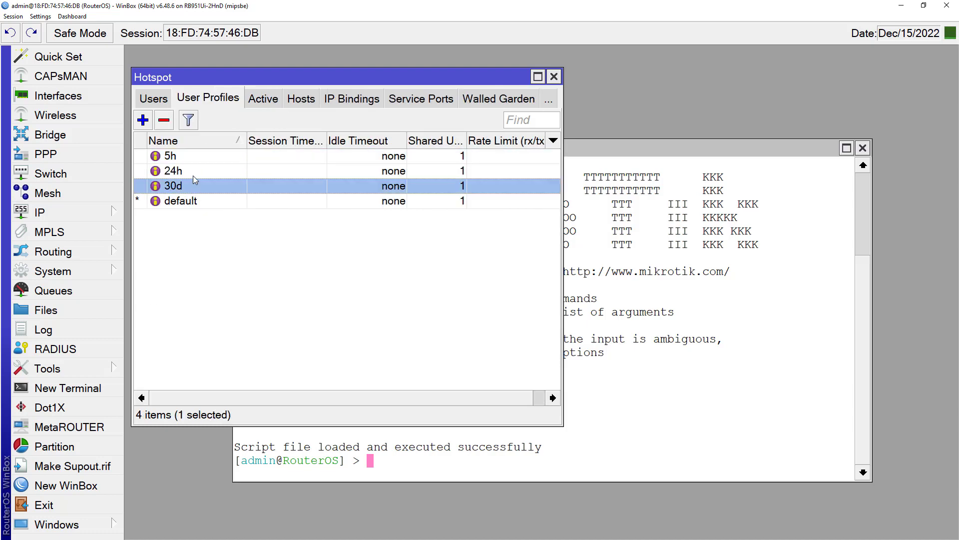
# Step: Open the still-empty System > Scheduler list at the top left beside the terminal
pyautogui.click(90, 272)
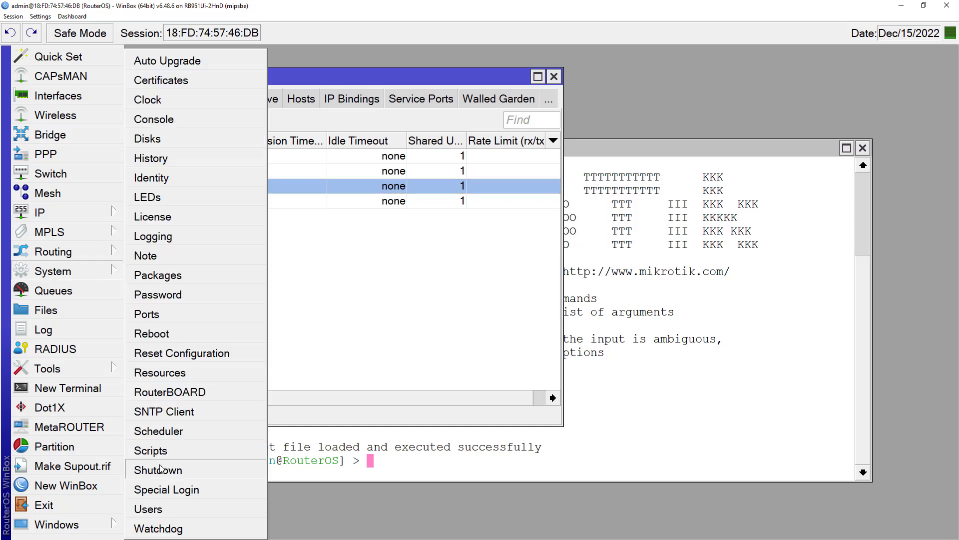
pyautogui.click(159, 431)
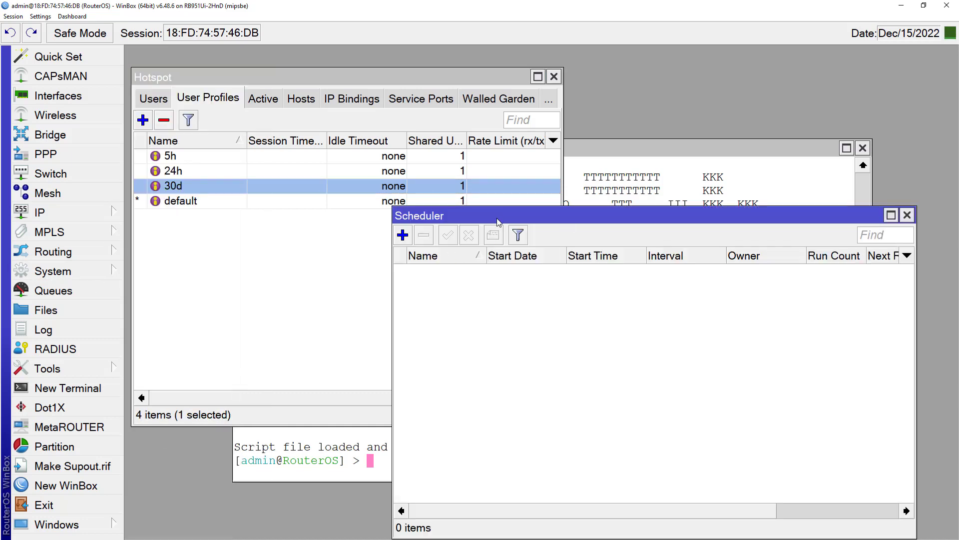
pyautogui.moveTo(498, 221); pyautogui.dragTo(264, 73)
pyautogui.click(718, 404)
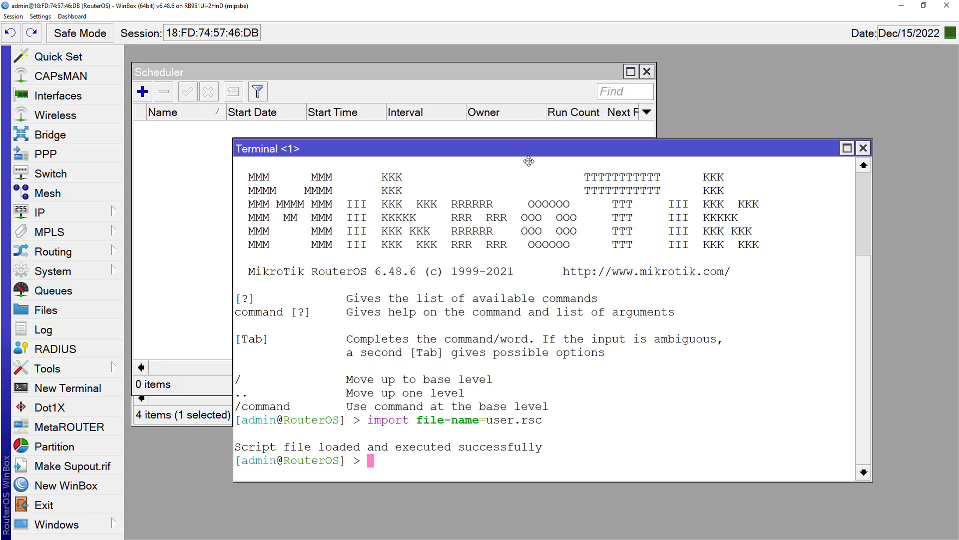
# Step: Run 'import file-name=scheduler.rsc' in the terminal
pyautogui.moveTo(528, 161); pyautogui.dragTo(545, 193)
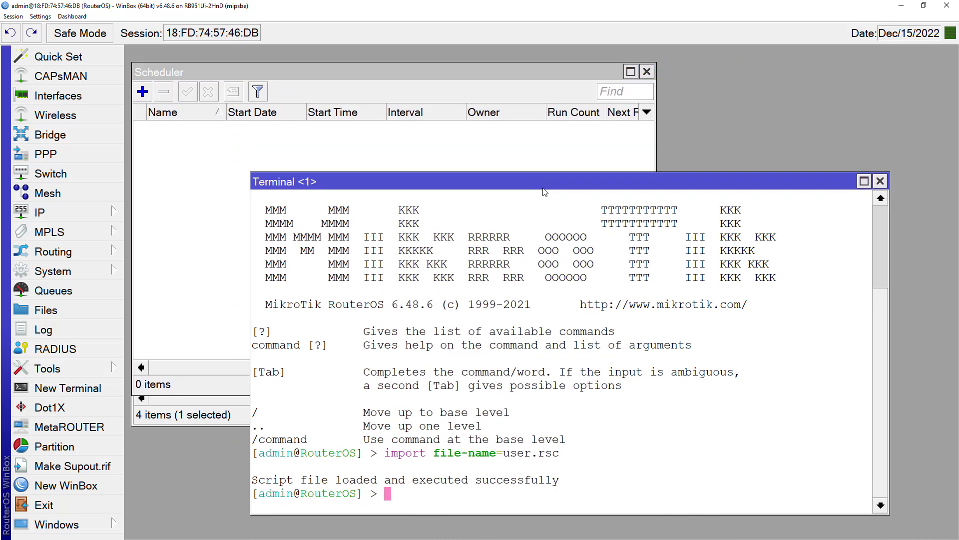
pyautogui.write('import fi')
pyautogui.press('Tab')
pyautogui.write('sch')
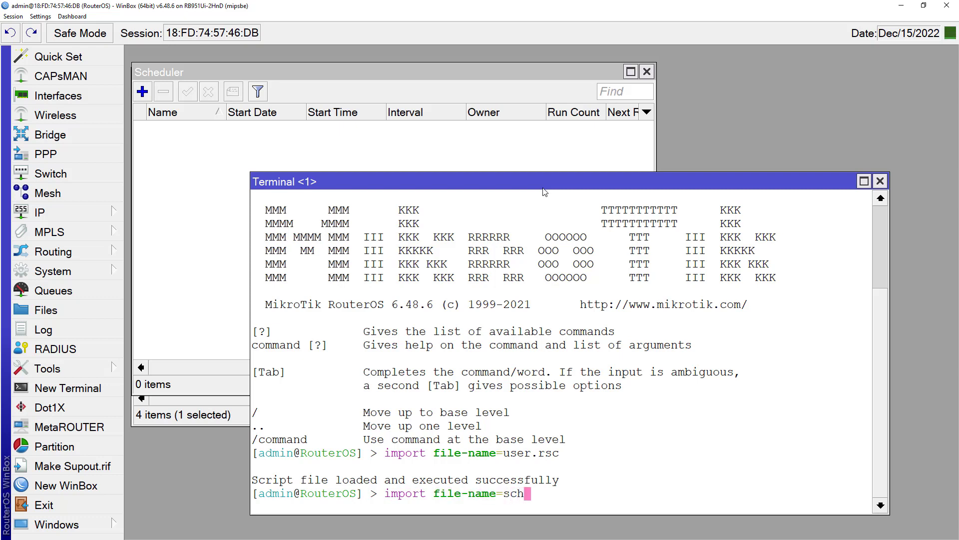
pyautogui.press('Tab')
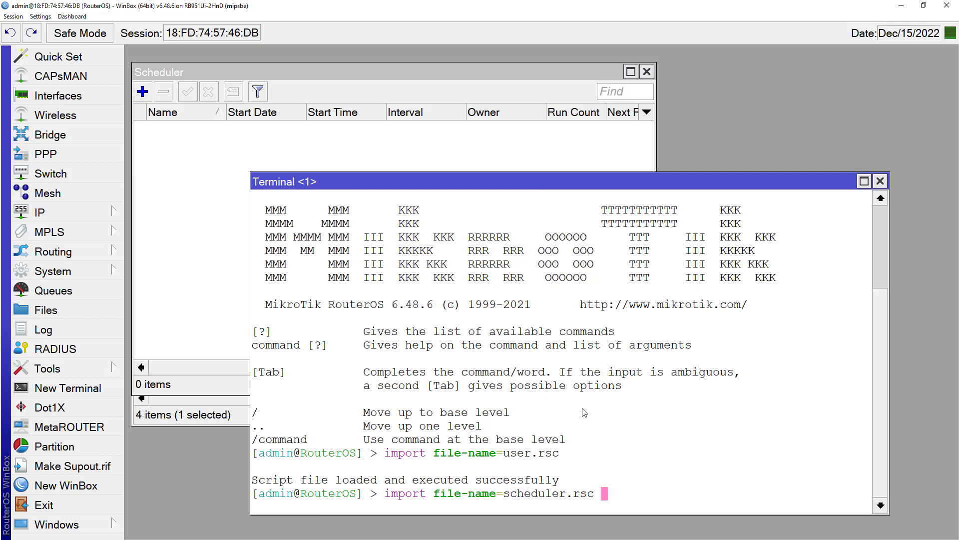
pyautogui.press('BackSpace')
pyautogui.press('Return')
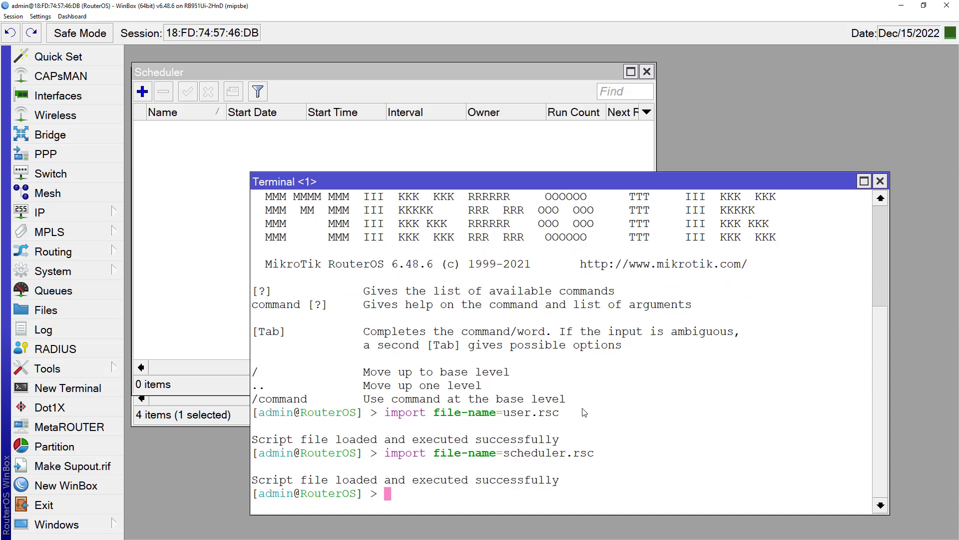
# Step: Check the imported 5h, 24h and 30d scheduler entries, then close Scheduler and Terminal
pyautogui.click(248, 213)
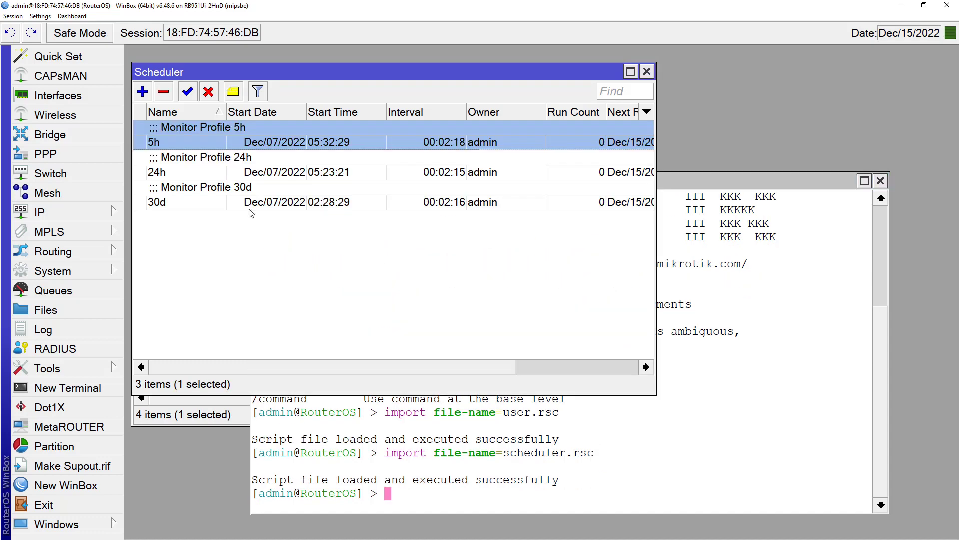
pyautogui.click(228, 165)
pyautogui.click(228, 142)
pyautogui.click(229, 185)
pyautogui.click(228, 168)
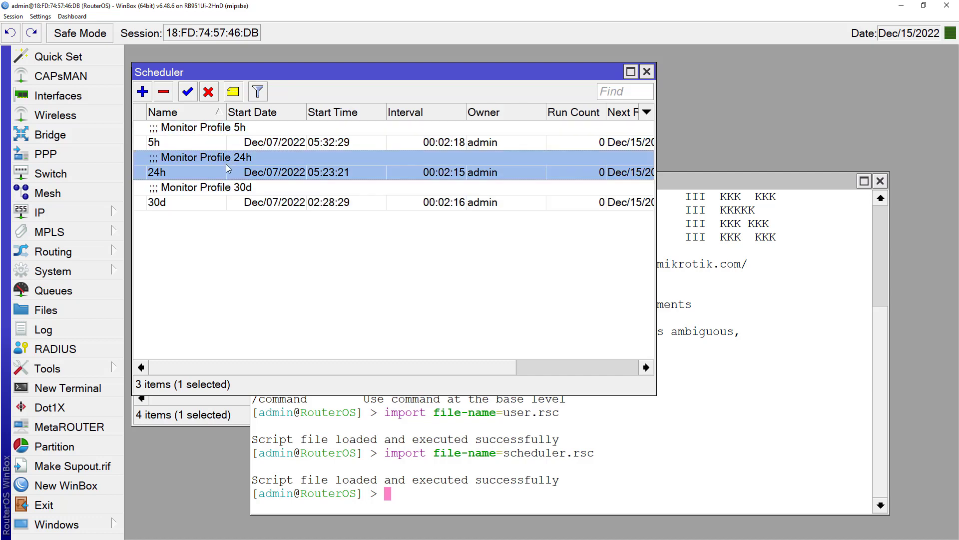
pyautogui.click(649, 73)
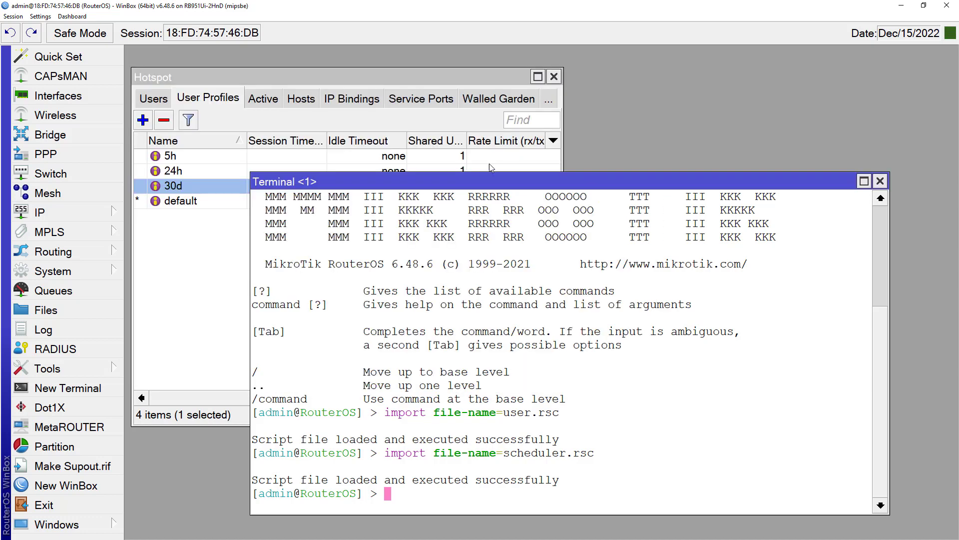
pyautogui.click(880, 181)
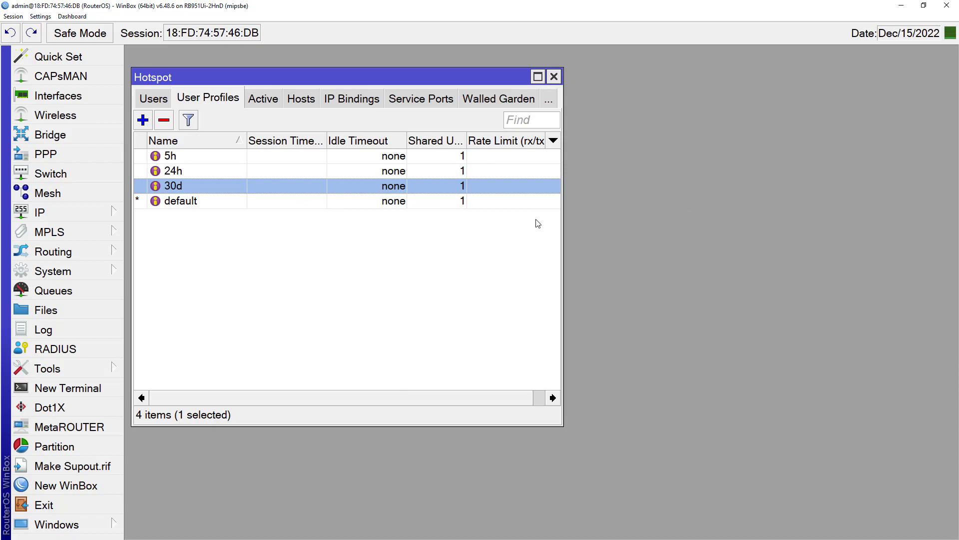
# Step: Close the Hotspot window and tile WinBox on the right with the phone emulator on the left
pyautogui.click(553, 77)
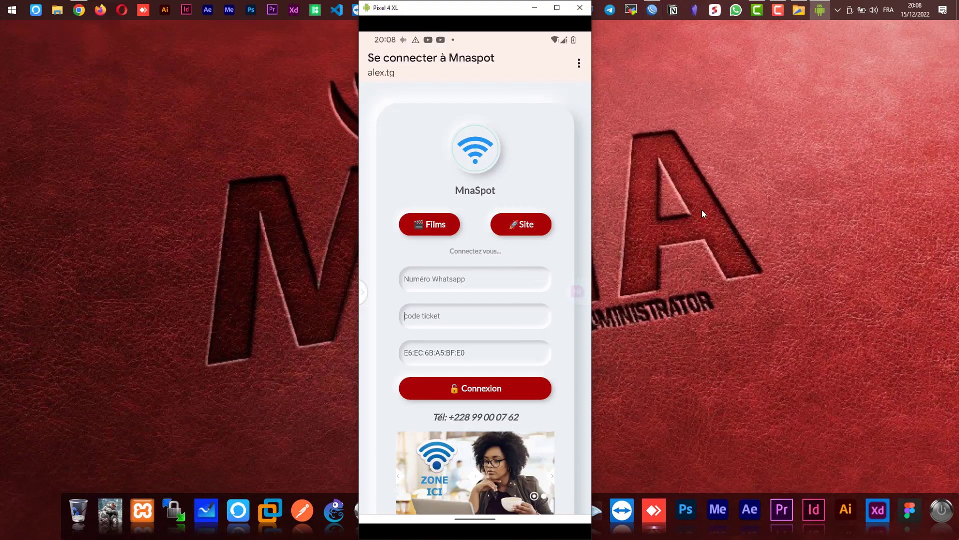
pyautogui.click(638, 10)
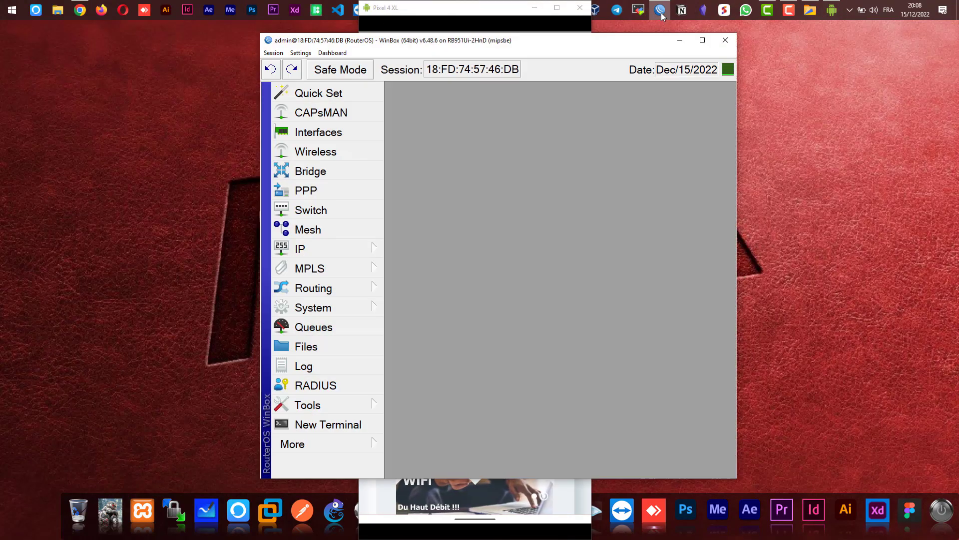
pyautogui.moveTo(426, 41); pyautogui.dragTo(622, 49)
pyautogui.moveTo(514, 9); pyautogui.dragTo(322, 9)
# Step: Reopen IP > Hotspot > Users maximized and open a 24h vc-910 ticket user's details
pyautogui.click(537, 261)
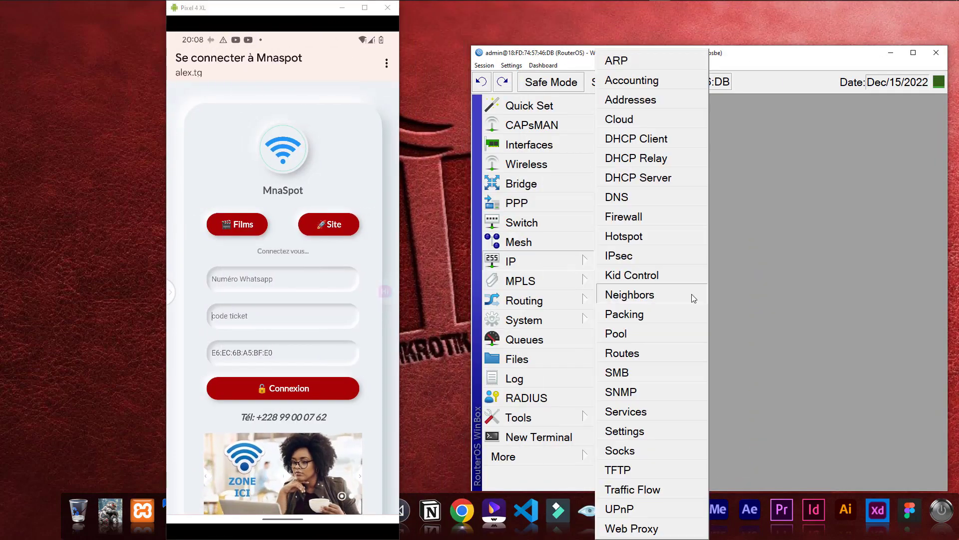
pyautogui.click(624, 235)
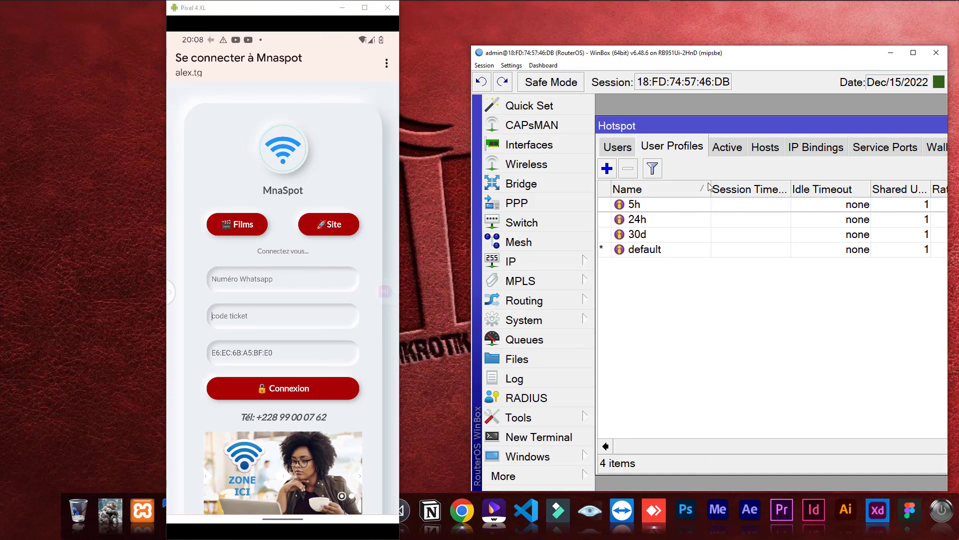
pyautogui.click(614, 148)
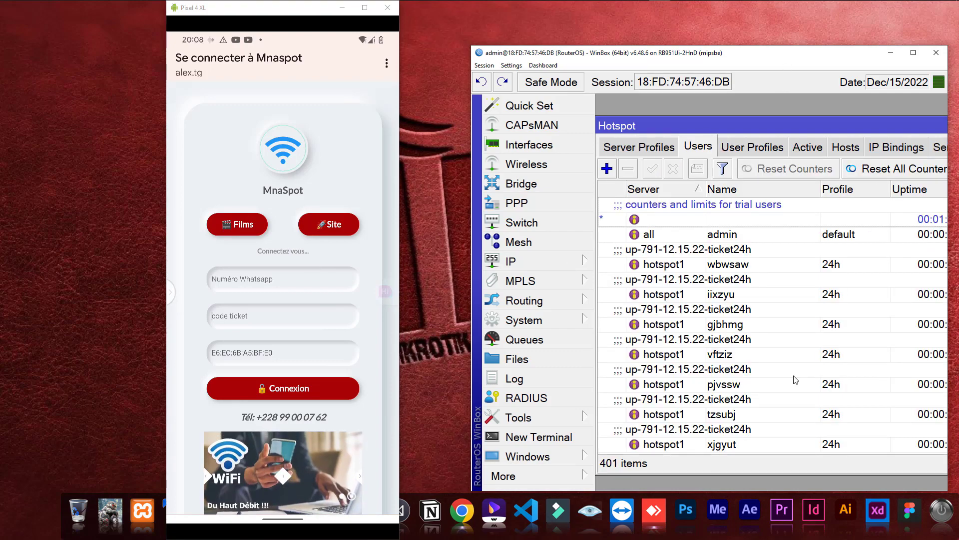
pyautogui.click(913, 52)
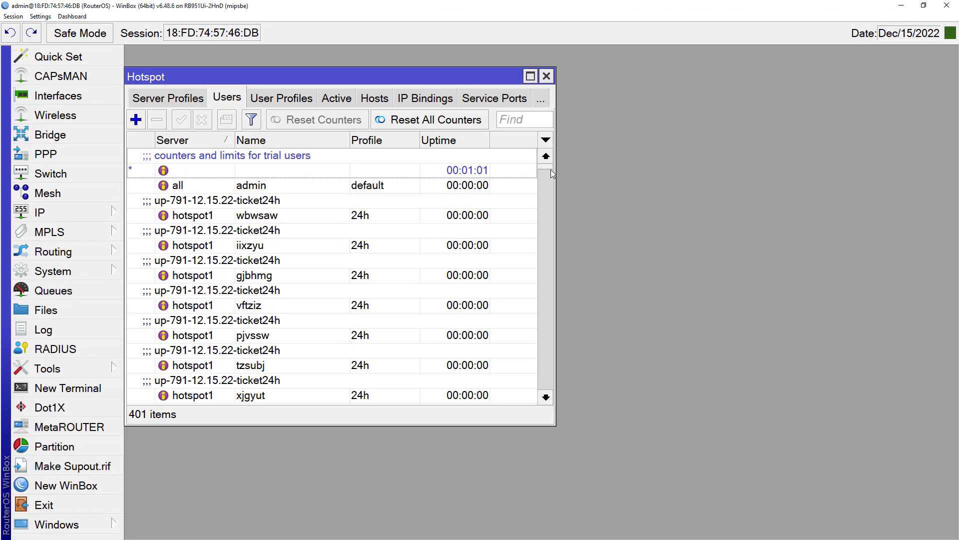
pyautogui.moveTo(550, 169); pyautogui.dragTo(535, 396)
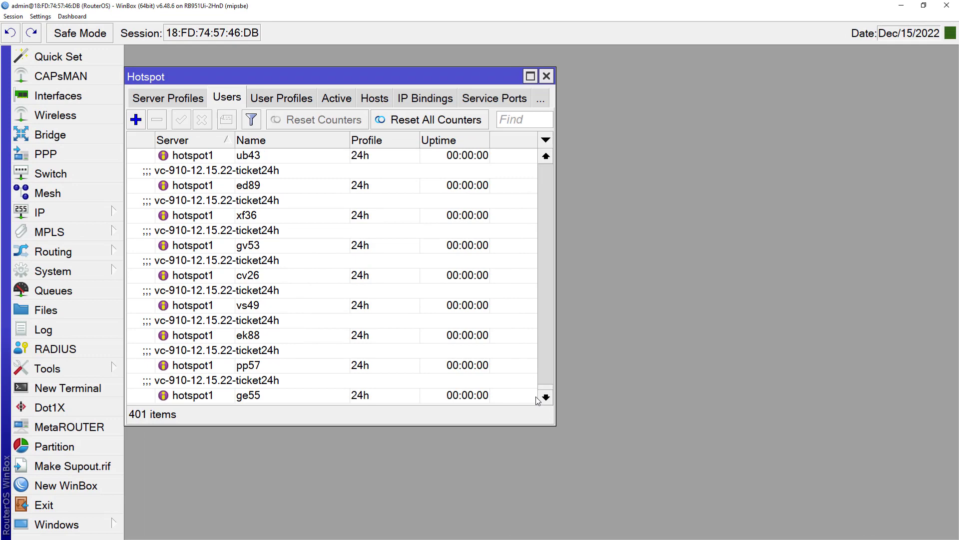
pyautogui.doubleClick(315, 362)
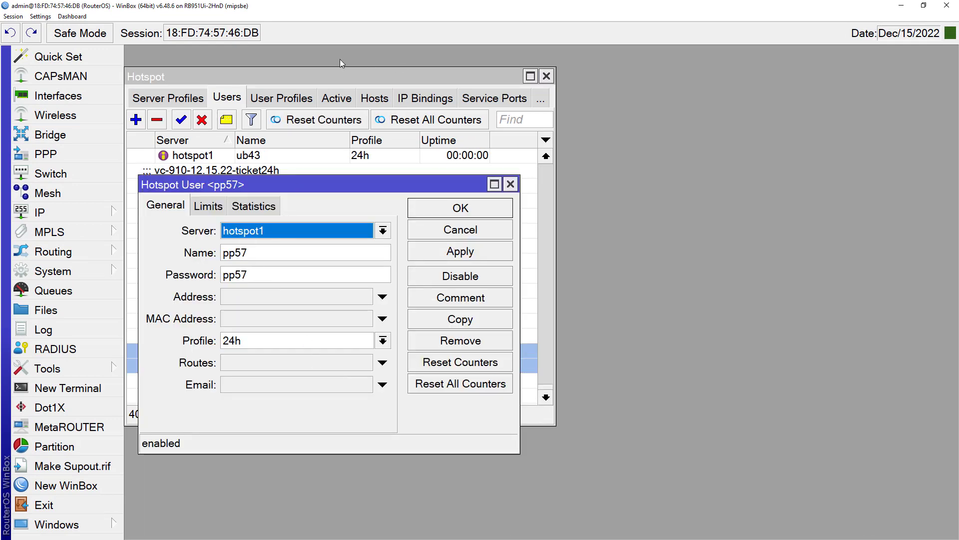
# Step: On the Mnaspot login page, enter a WhatsApp number and the 24h ticket's code
pyautogui.click(924, 6)
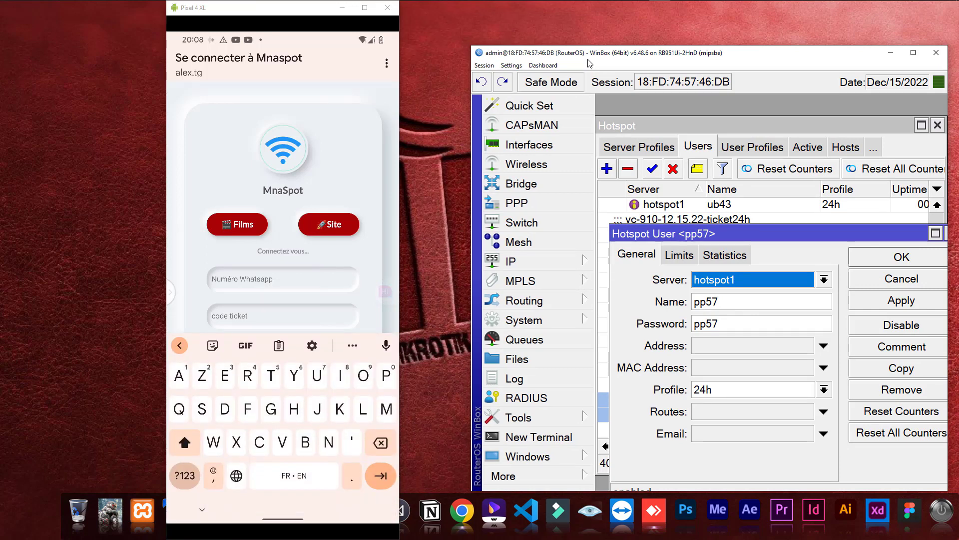
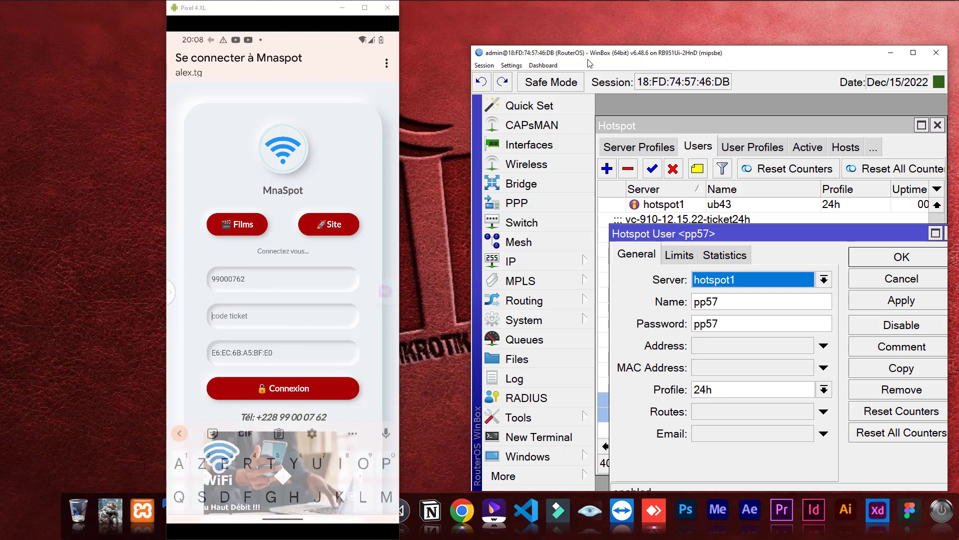
pyautogui.press('Tab')
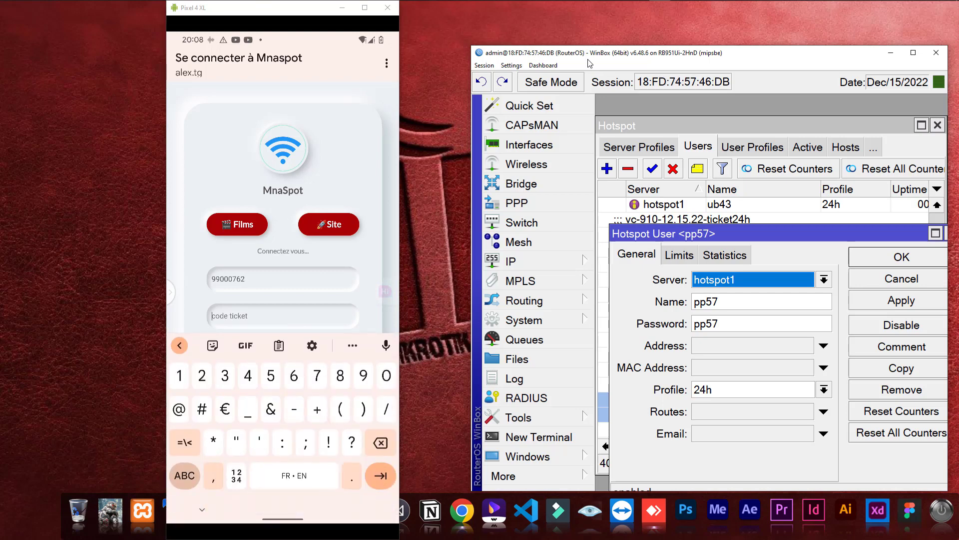
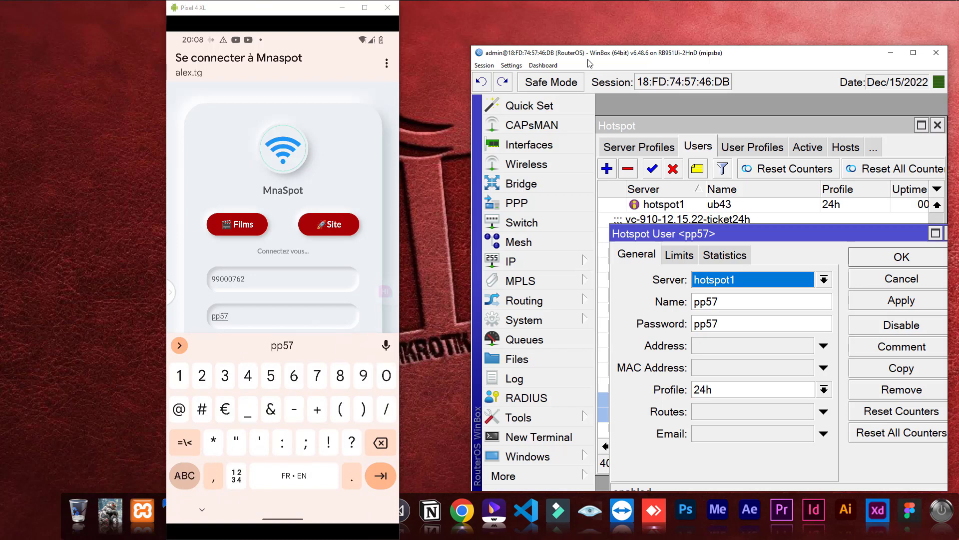
pyautogui.press('Escape')
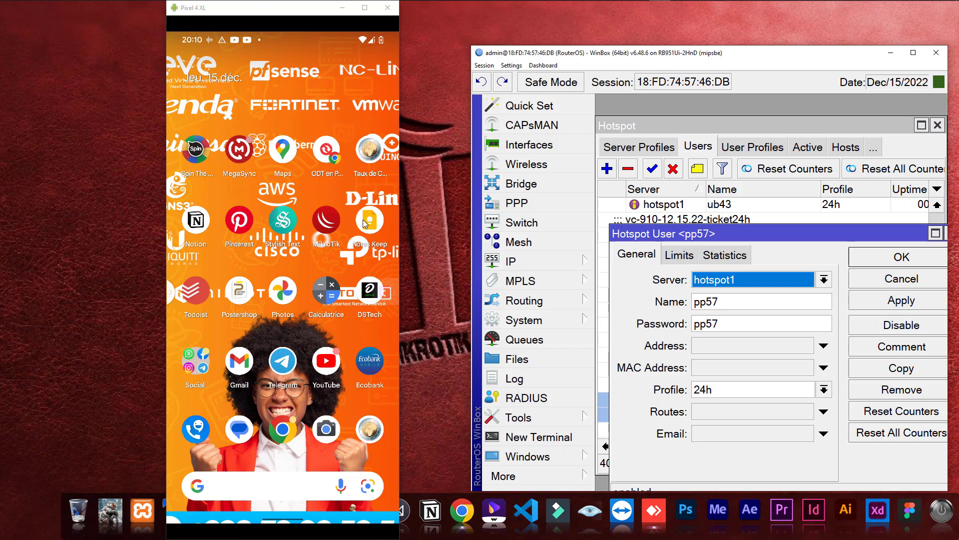
# Step: Search 'mnatogo' in the phone's Chrome, scroll through the Mnatogo results, then show the desktop with Win+D
pyautogui.click(283, 429)
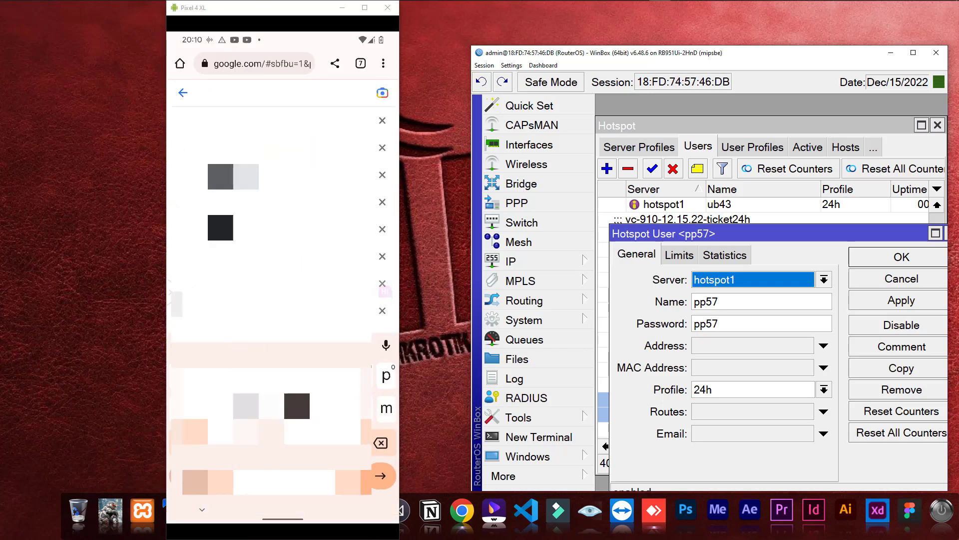
pyautogui.write('mnatogo')
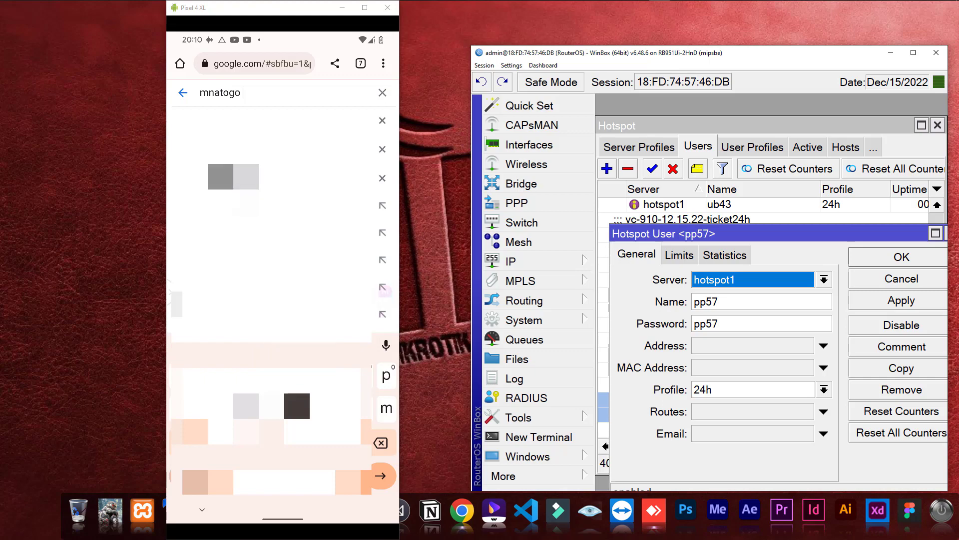
pyautogui.press('Return')
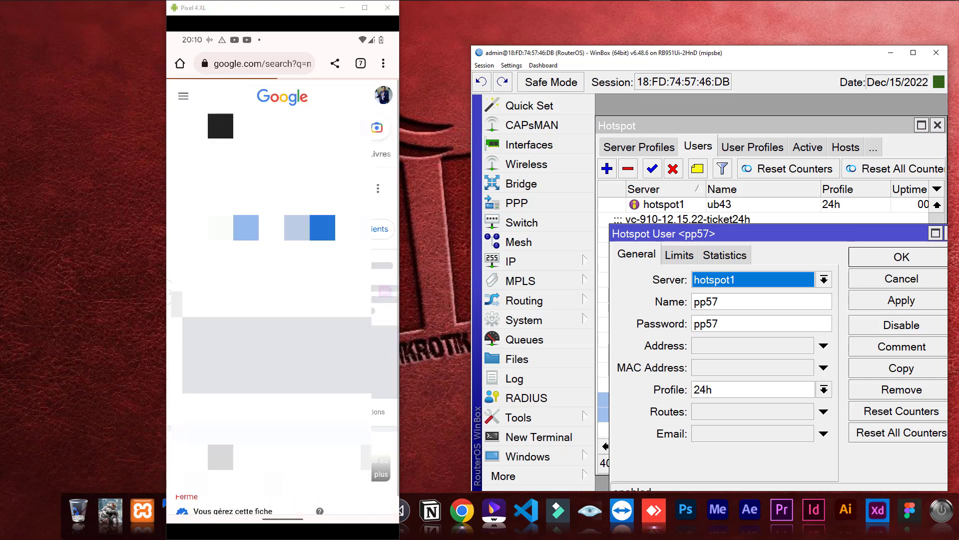
pyautogui.scroll(-10, 363, 224)
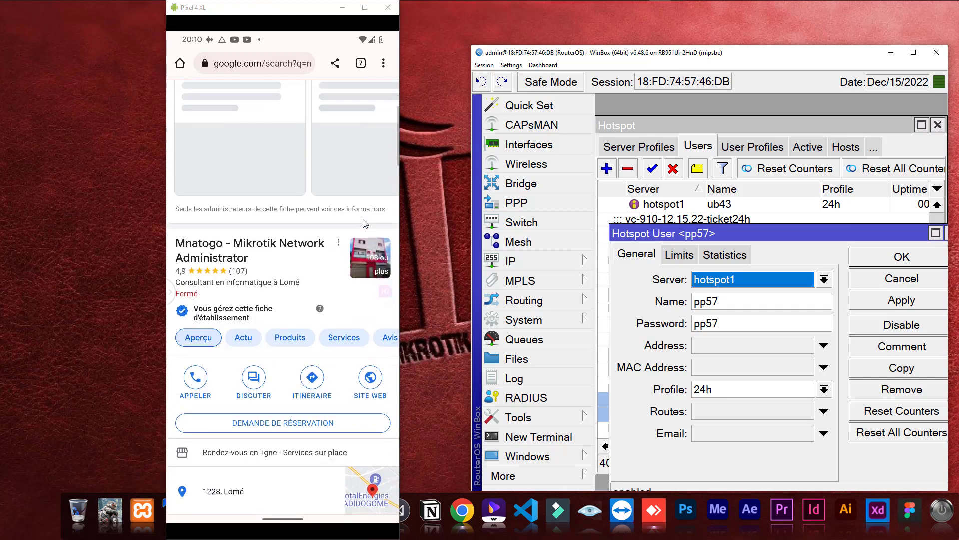
pyautogui.scroll(10, 363, 224)
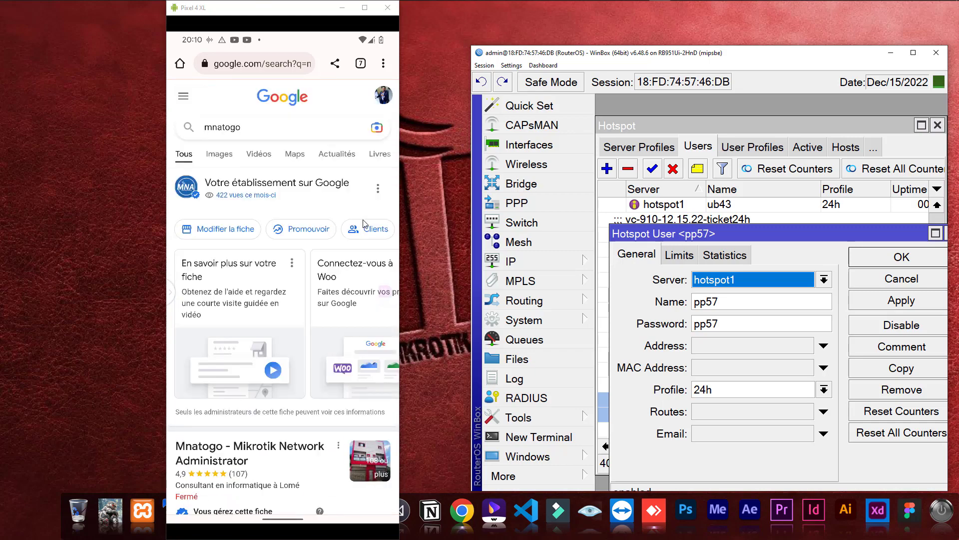
pyautogui.press('super+d')
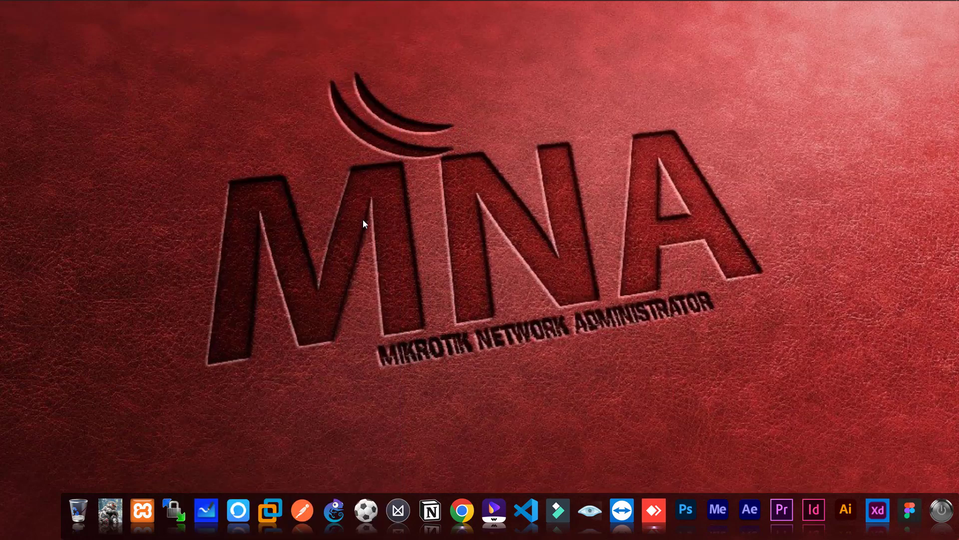